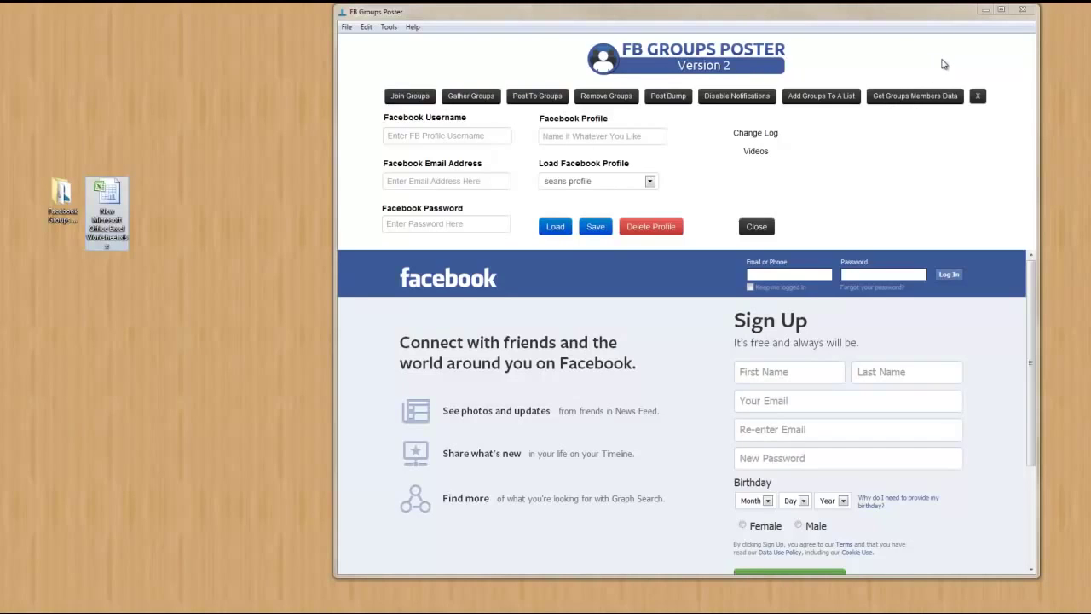
drag(899, 13, 874, 13)
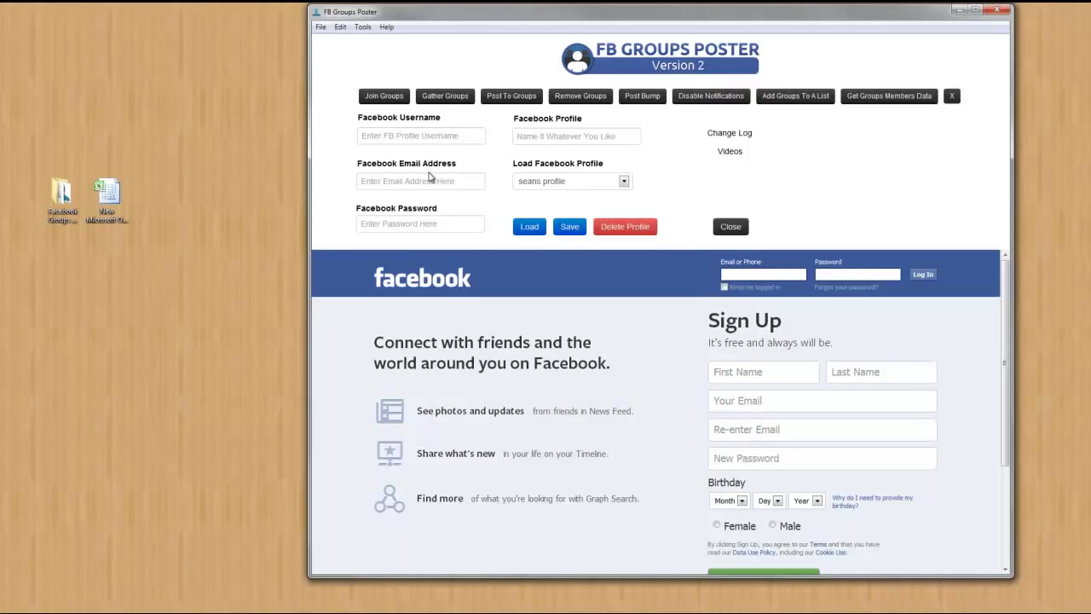
click(444, 135)
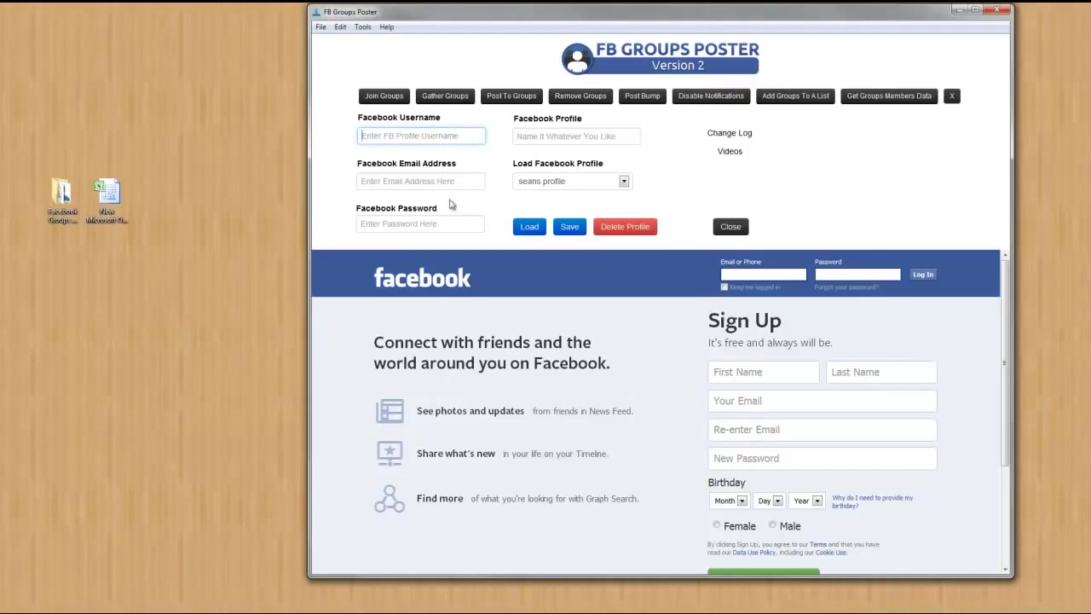
click(525, 133)
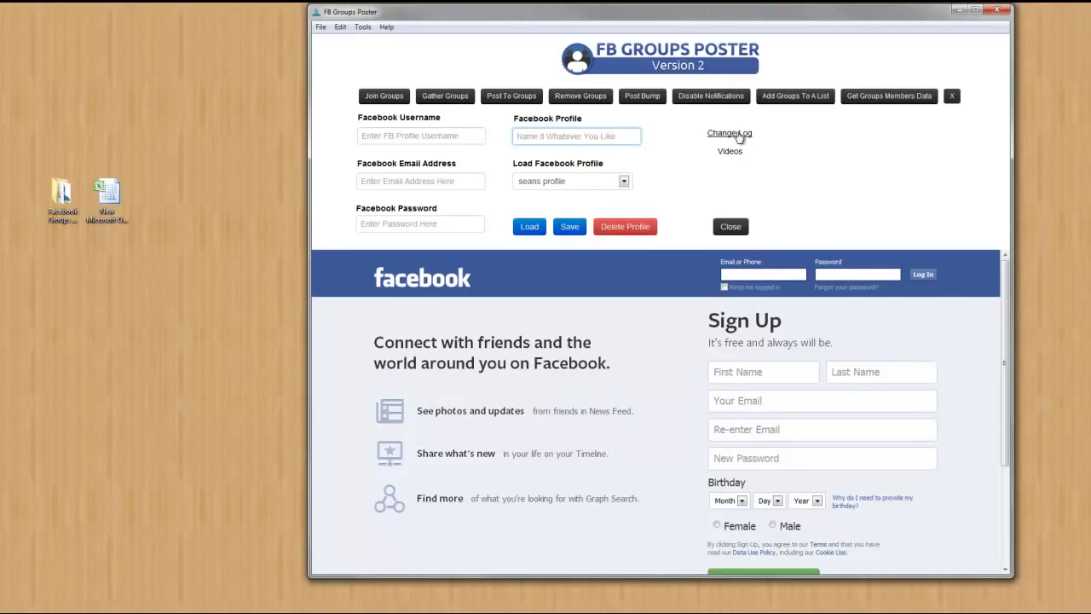
Step: Open the Join Groups settings and examine the joining methods and the field for another user's Facebook username
click(387, 99)
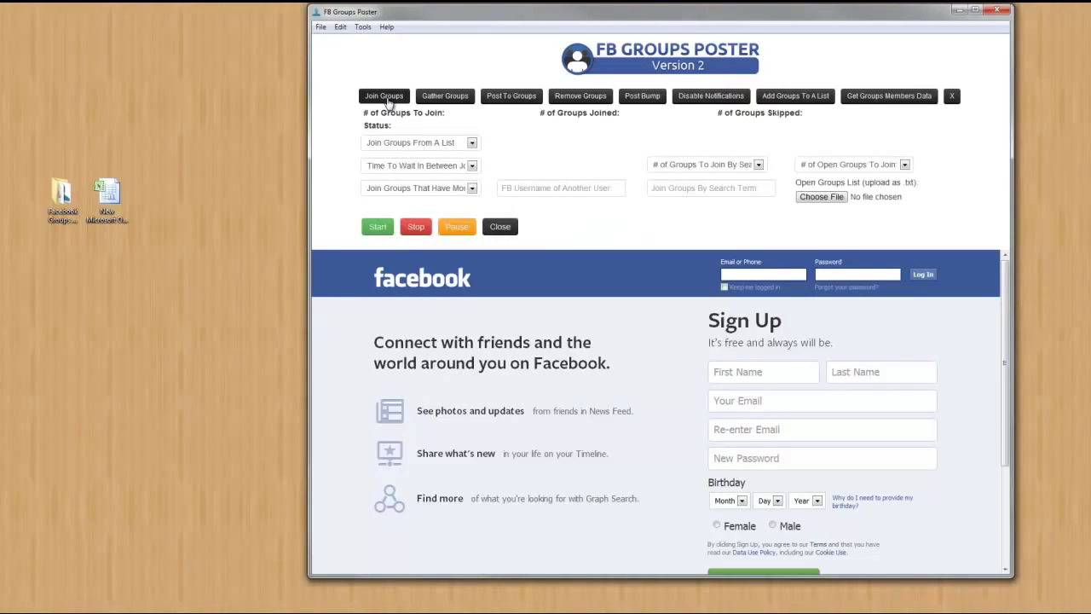
click(471, 143)
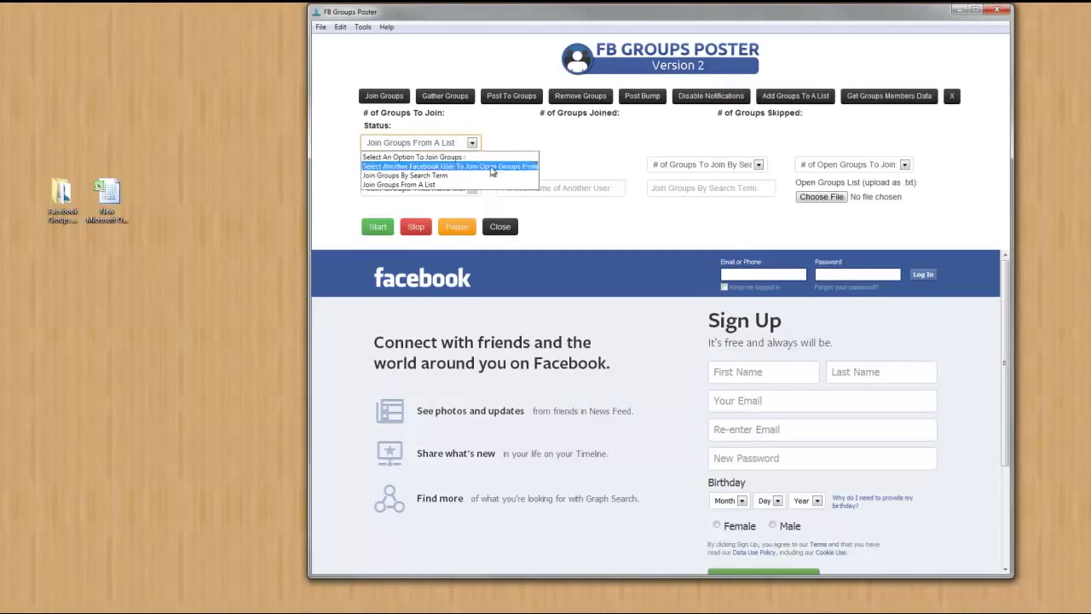
click(552, 187)
click(552, 188)
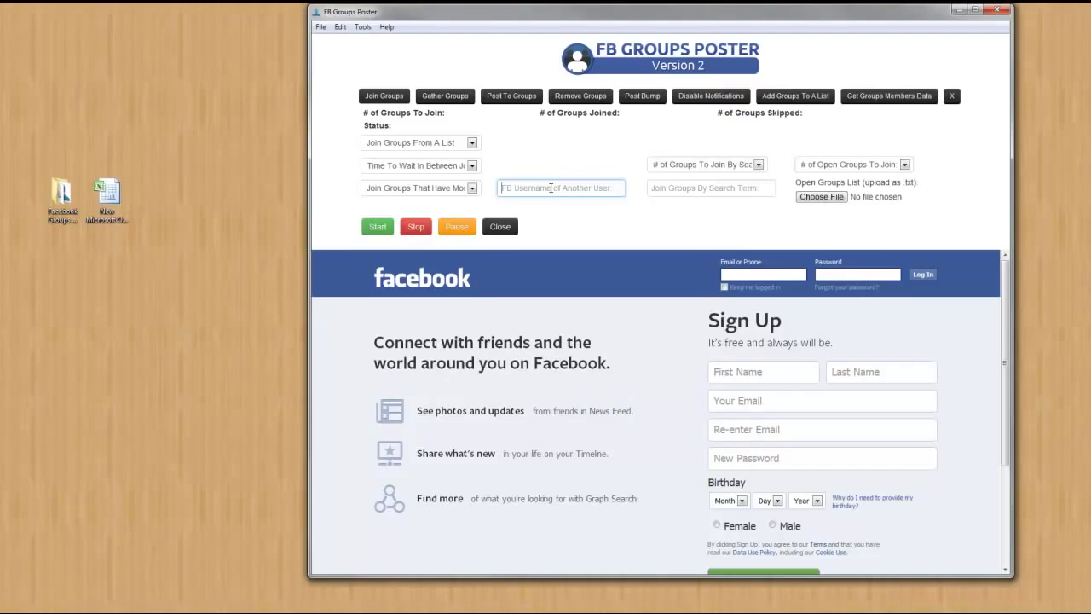
Step: Set the joining method to Join Groups By Search Term and review the search term field and the number-of-groups choices
click(463, 146)
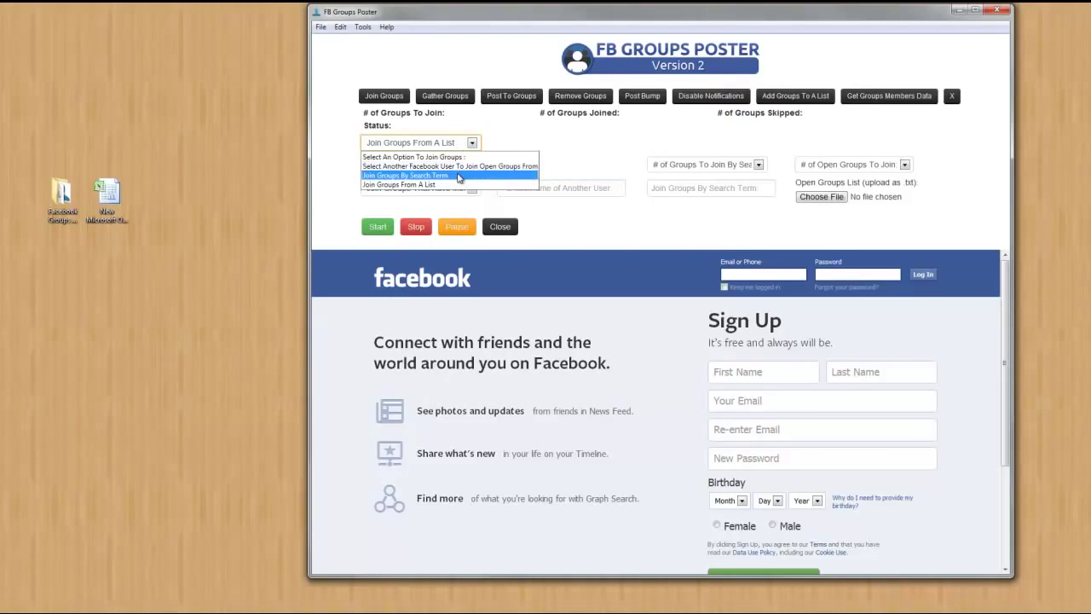
click(458, 177)
click(661, 187)
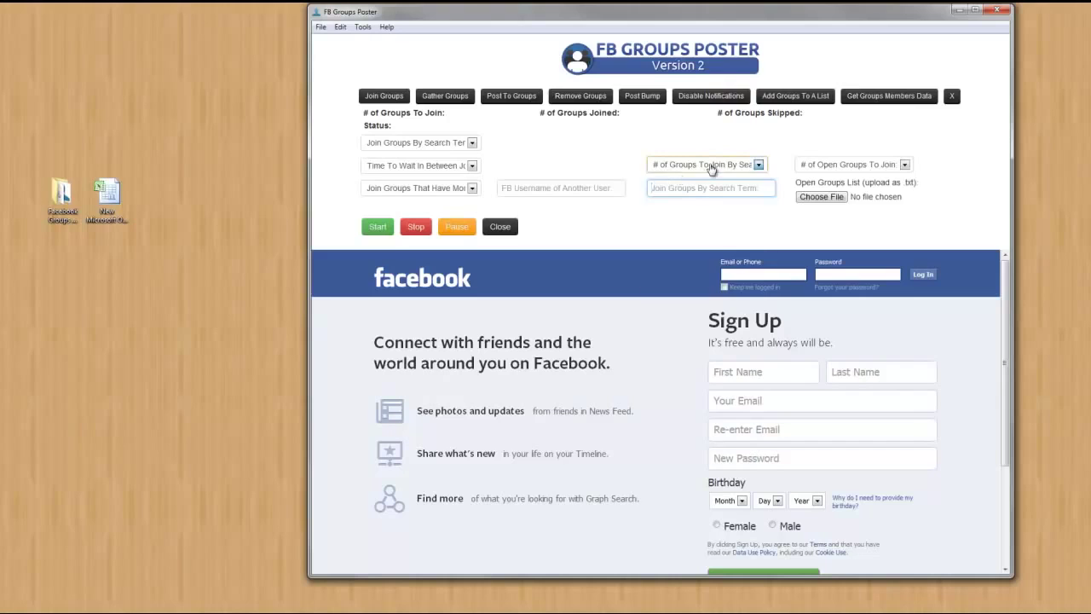
click(674, 165)
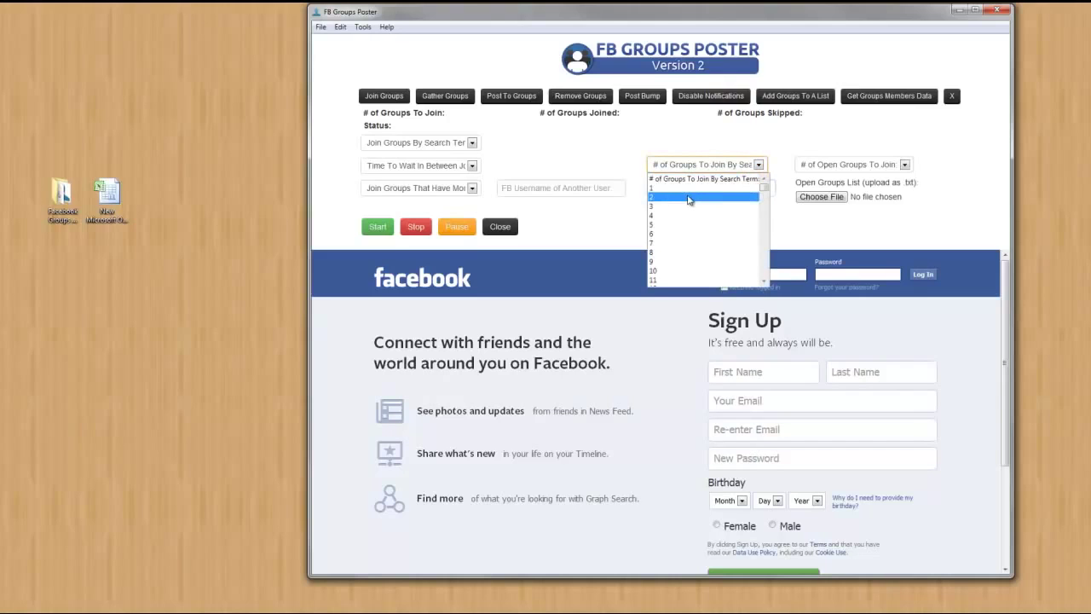
click(687, 179)
Step: Set the joining method to Join Groups From A List and review the choices for the waiting time between joins
click(471, 147)
click(464, 185)
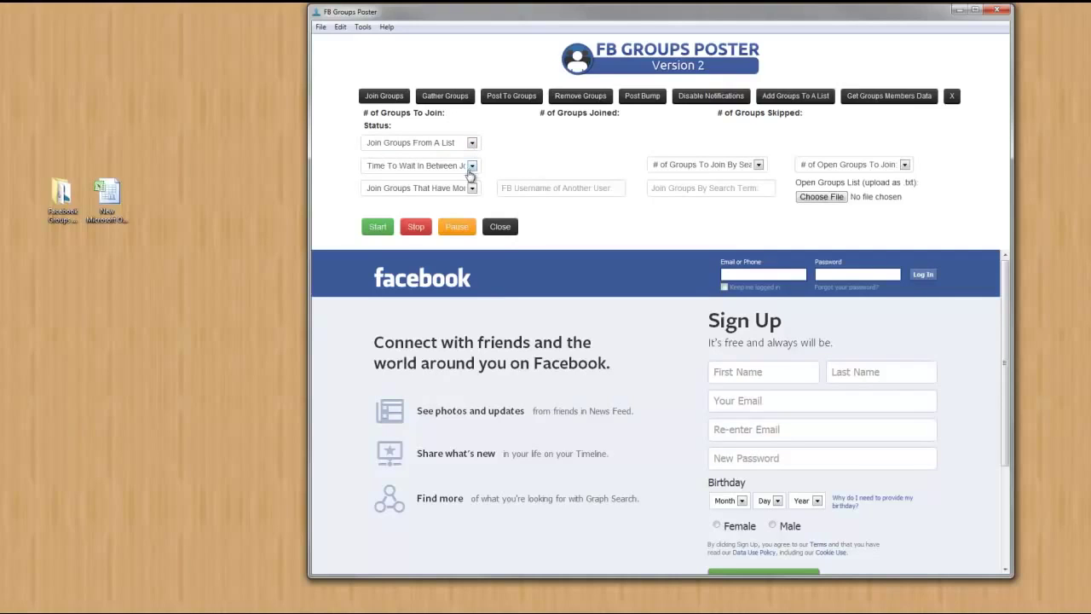
click(470, 170)
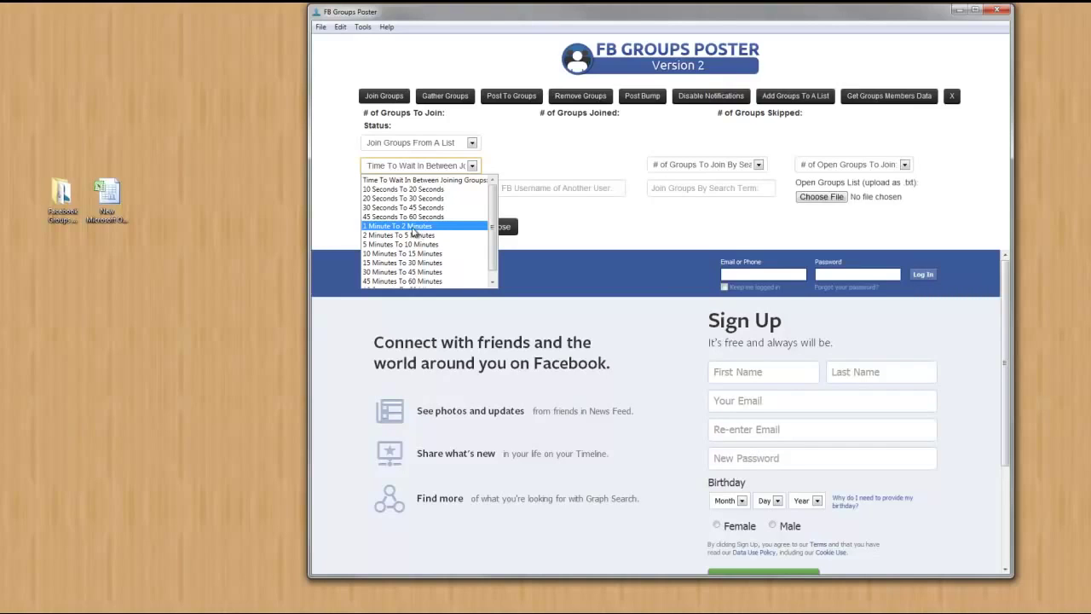
click(520, 149)
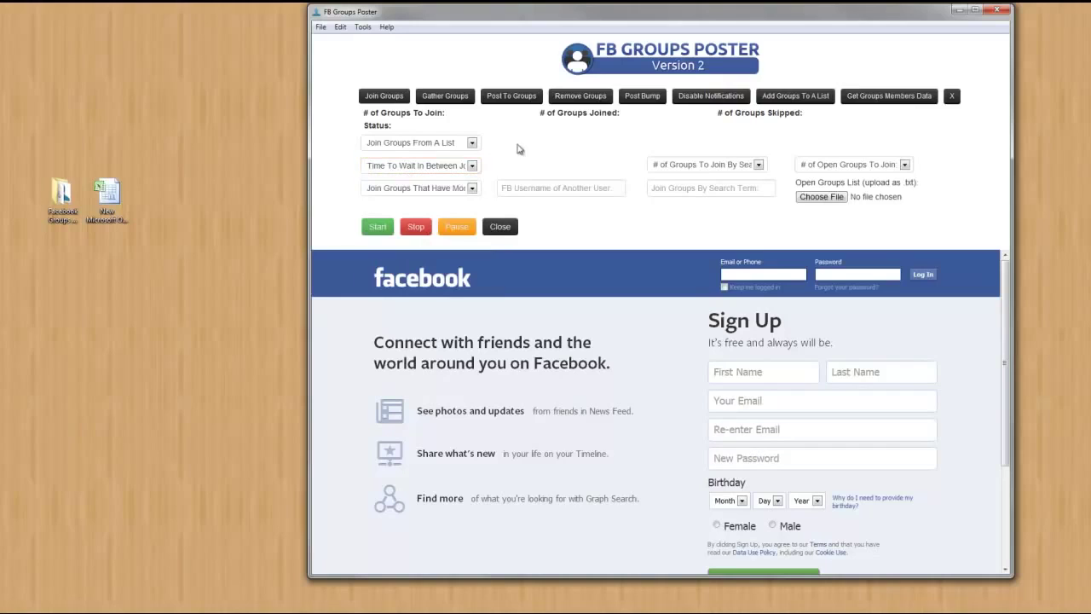
Step: Set the minimum number of members for groups to join to 1000000
click(471, 188)
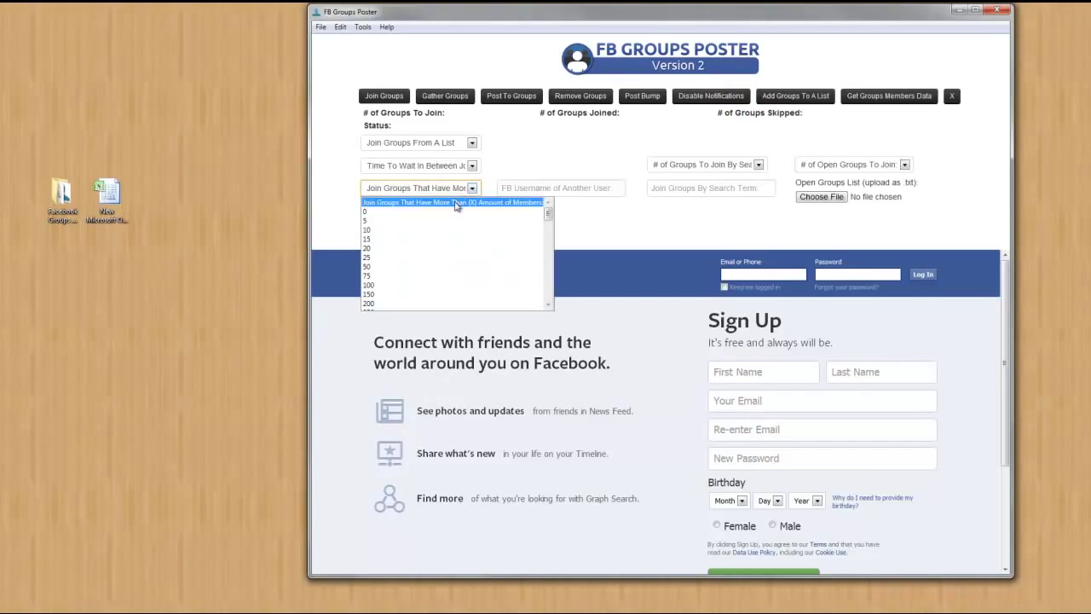
click(372, 213)
click(397, 191)
scroll(389, 256, down, 5)
scroll(390, 256, down, 3)
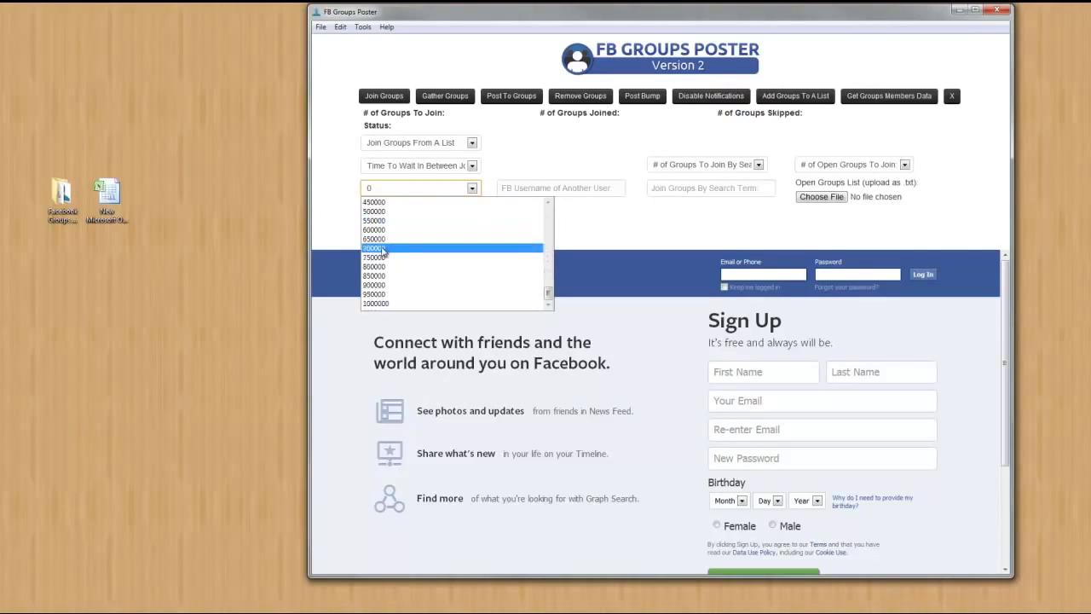
click(377, 305)
click(322, 228)
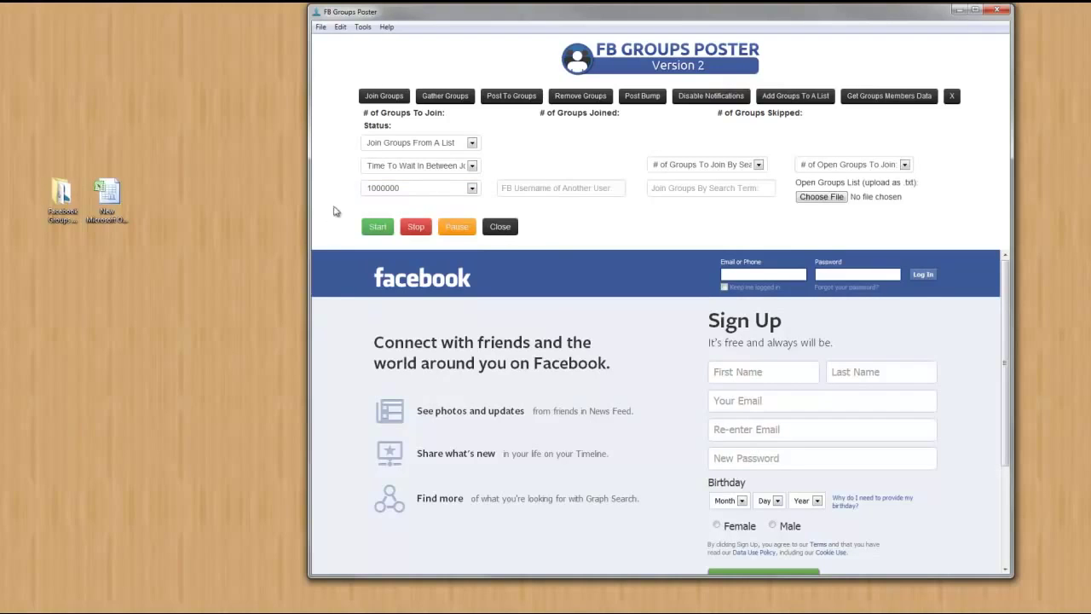
Step: In the Gather Groups settings, set the number of groups to gather to 16 and the group type to All Groups
click(445, 96)
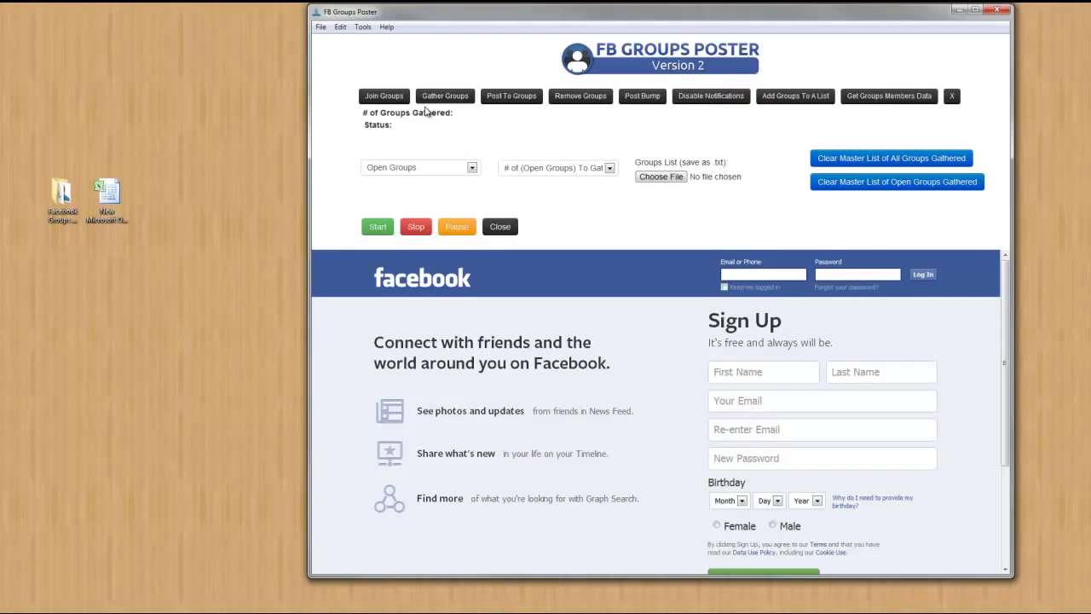
click(473, 169)
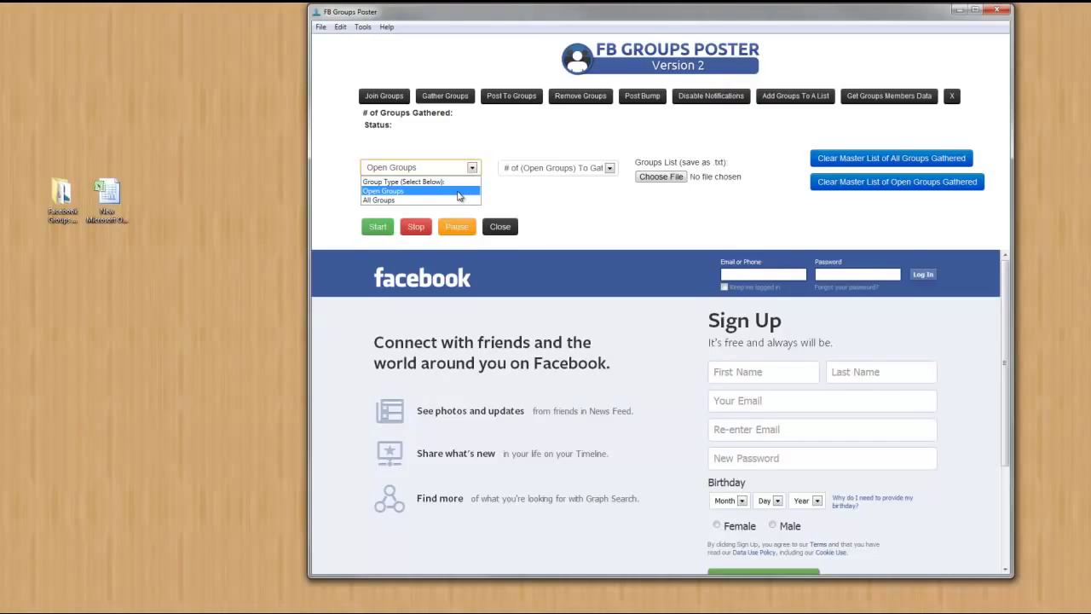
click(488, 191)
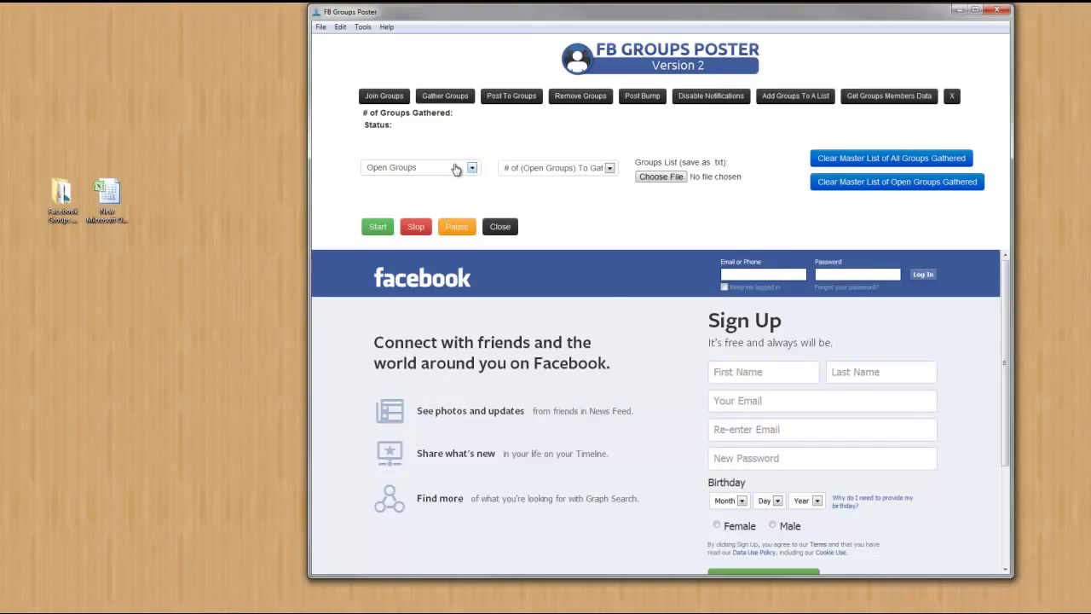
click(525, 172)
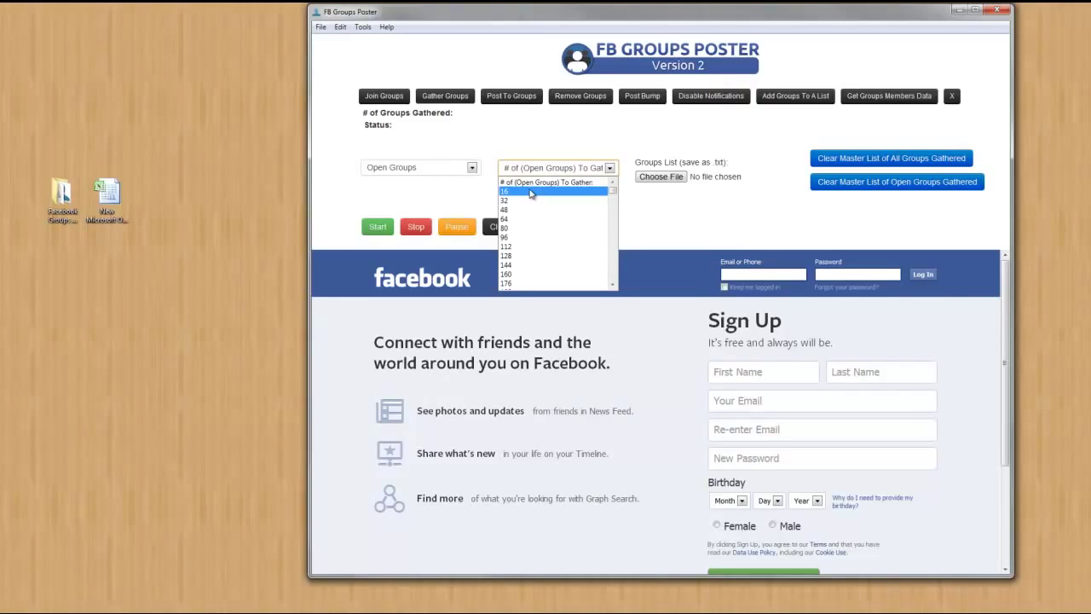
click(515, 195)
click(465, 172)
click(453, 194)
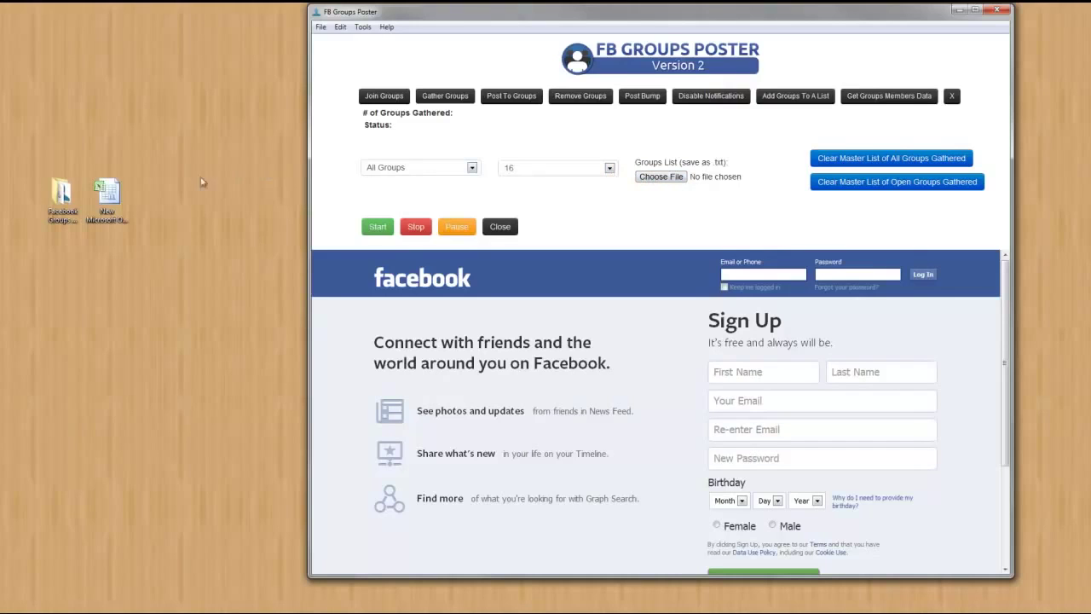
Step: Open the Facebook Groups Poster folder on the desktop and go to Gathered Groups inside FB Groups Poster Folders
click(66, 201)
double_click(66, 200)
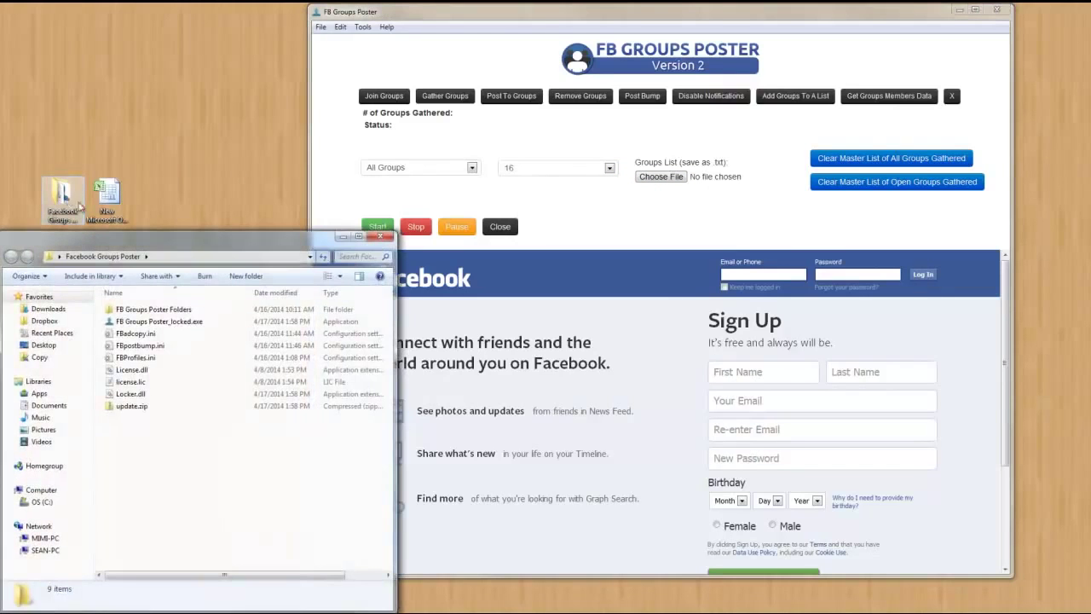
drag(113, 242, 127, 150)
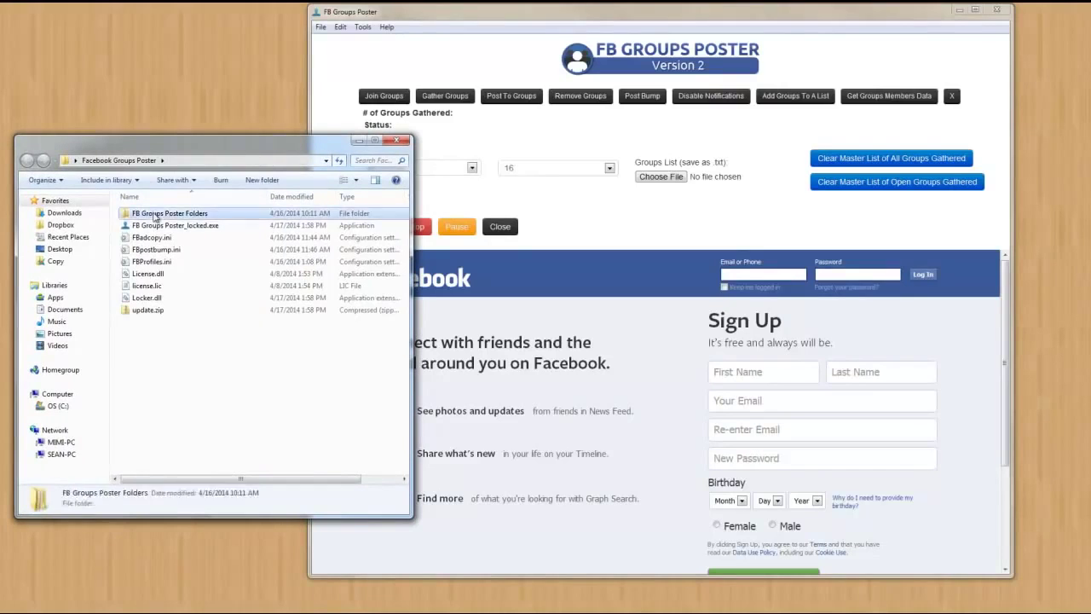
double_click(156, 216)
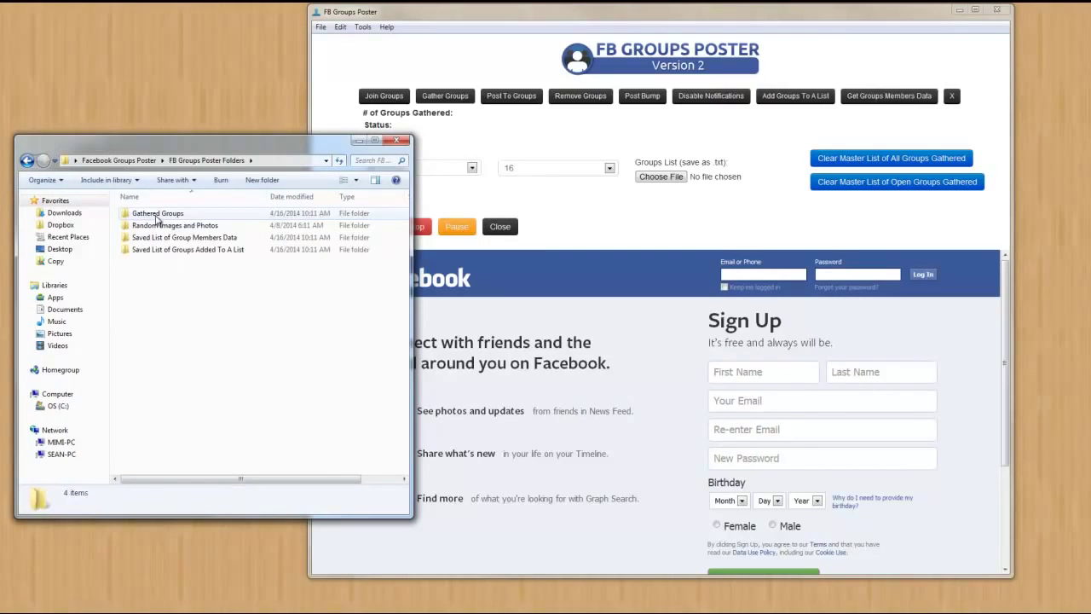
double_click(157, 216)
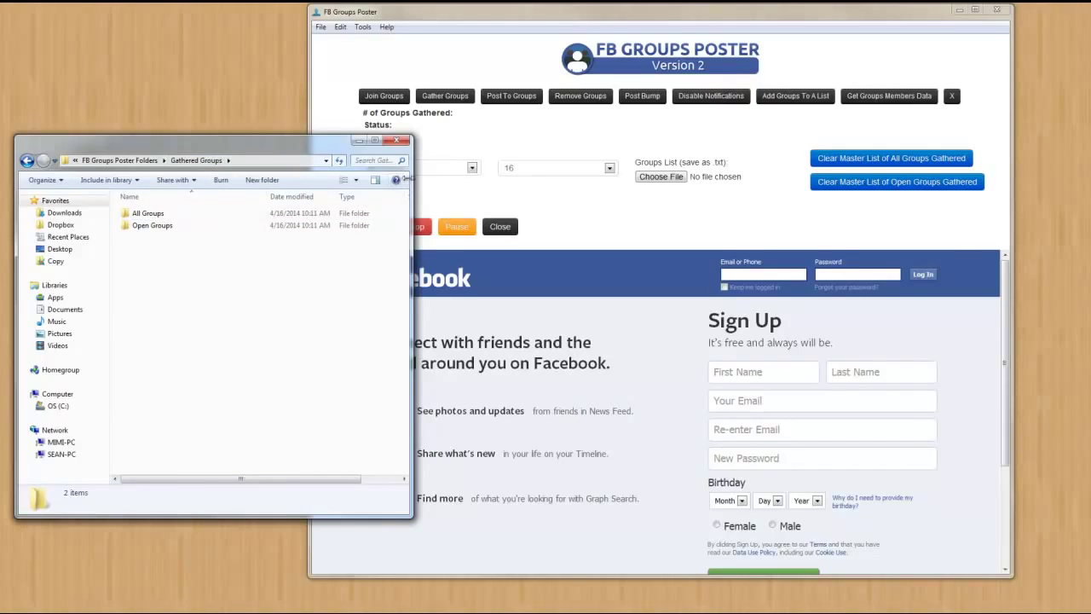
Step: Narrow the folder window to uncover the gathering settings and set the group type to Open Groups
drag(411, 182, 322, 181)
click(417, 168)
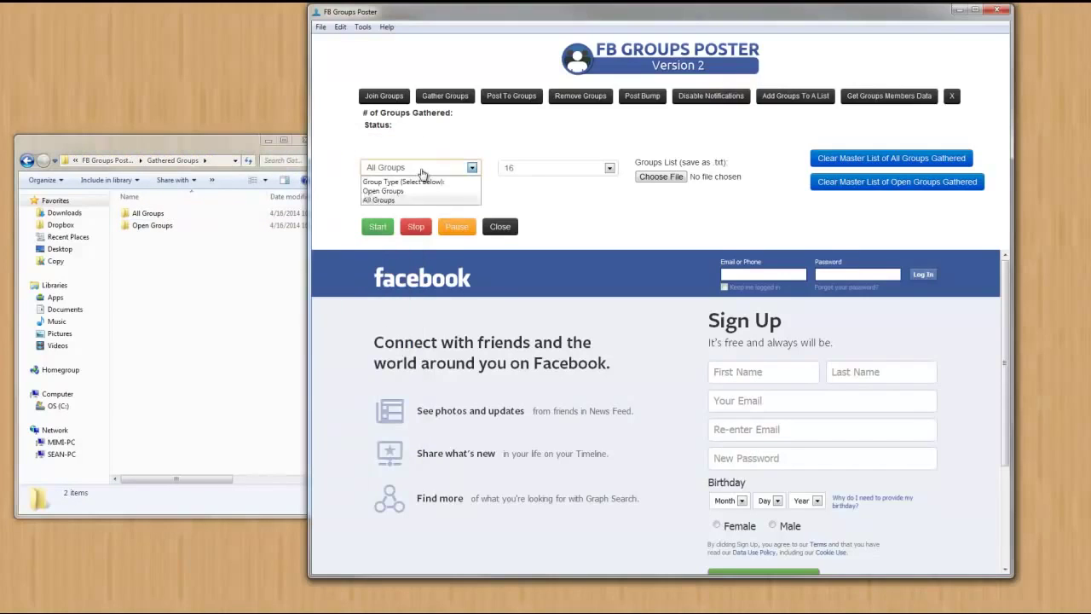
click(419, 191)
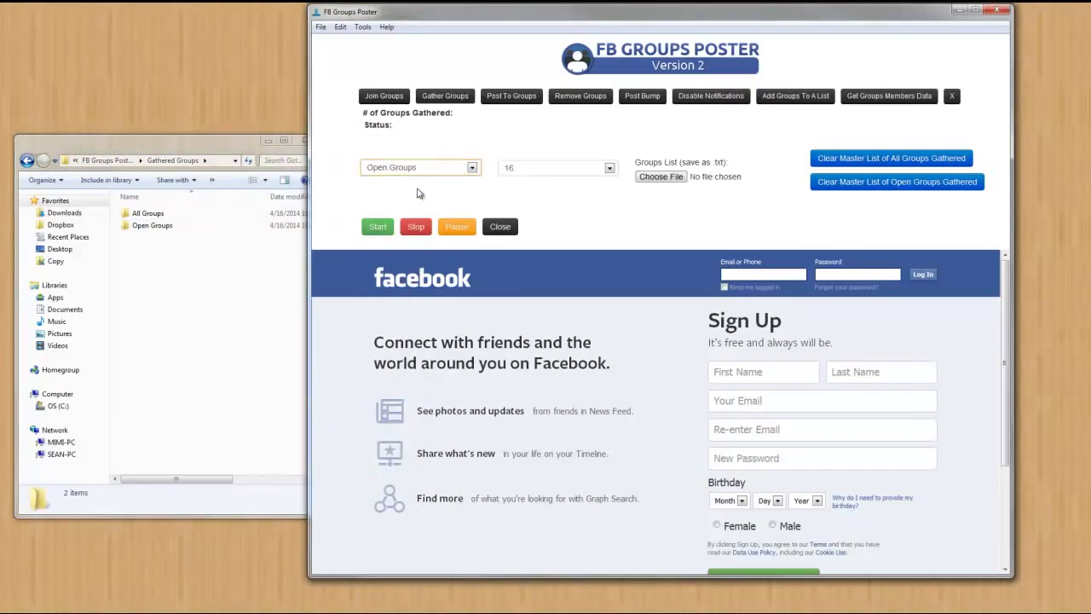
Step: Open Master List of All Groups.txt from the All Groups folder and move its window so the line beginnings are readable
click(180, 220)
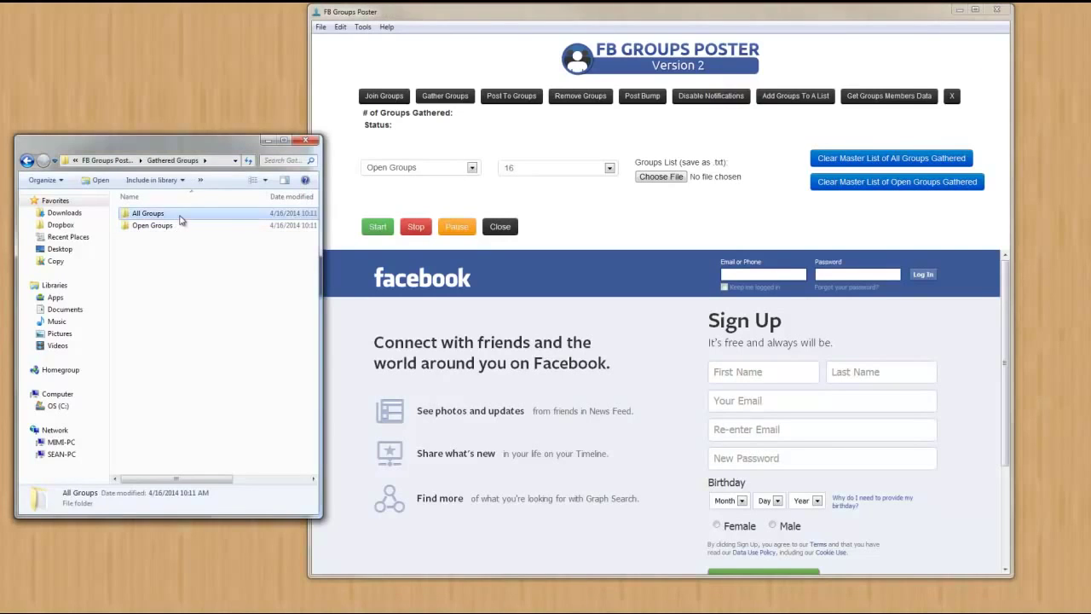
double_click(180, 220)
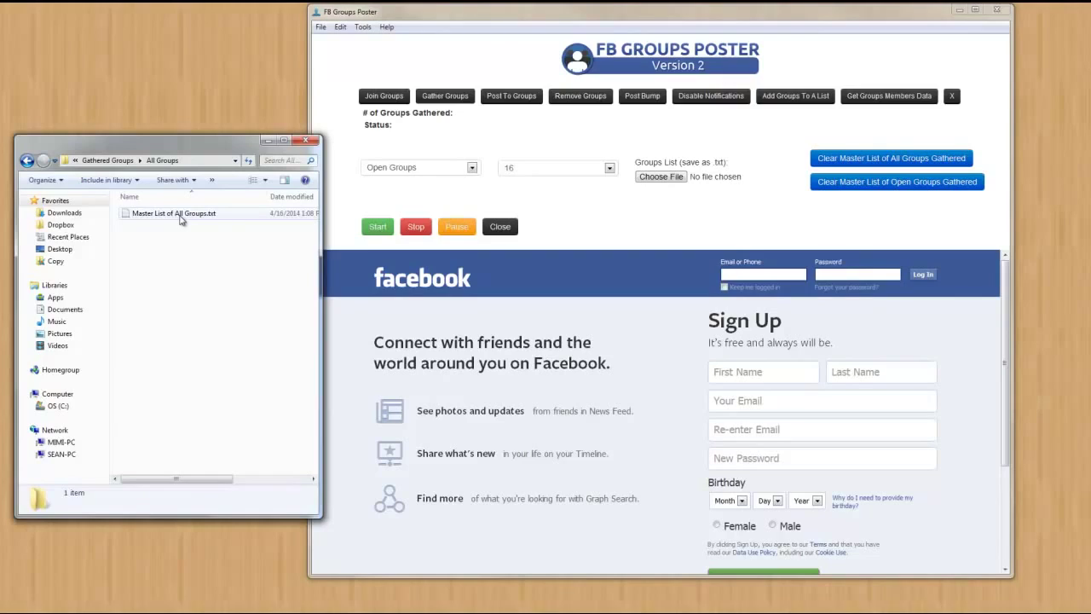
double_click(180, 214)
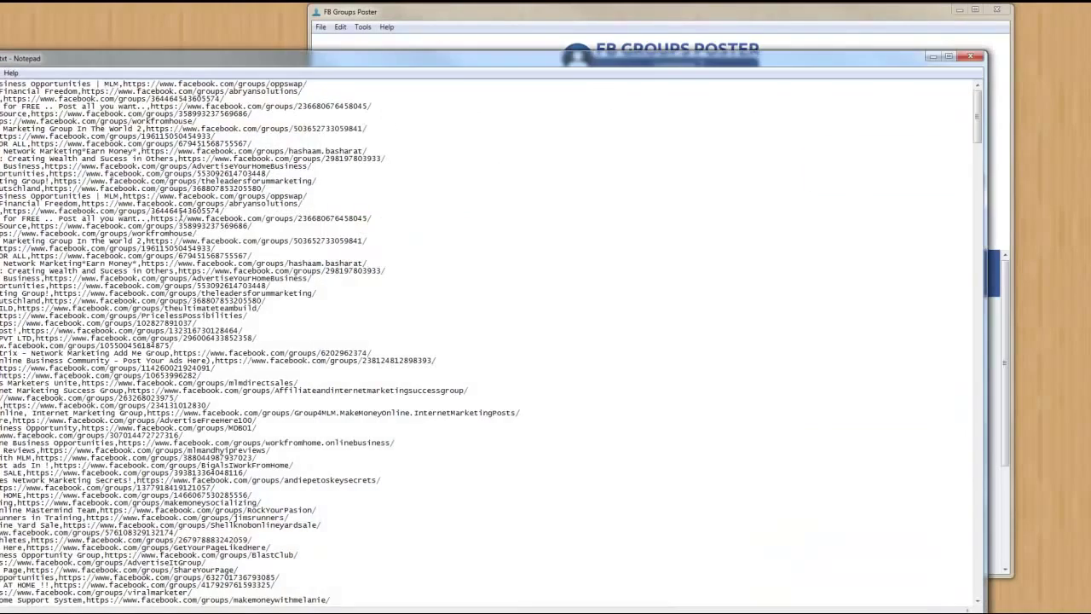
drag(193, 59, 300, 60)
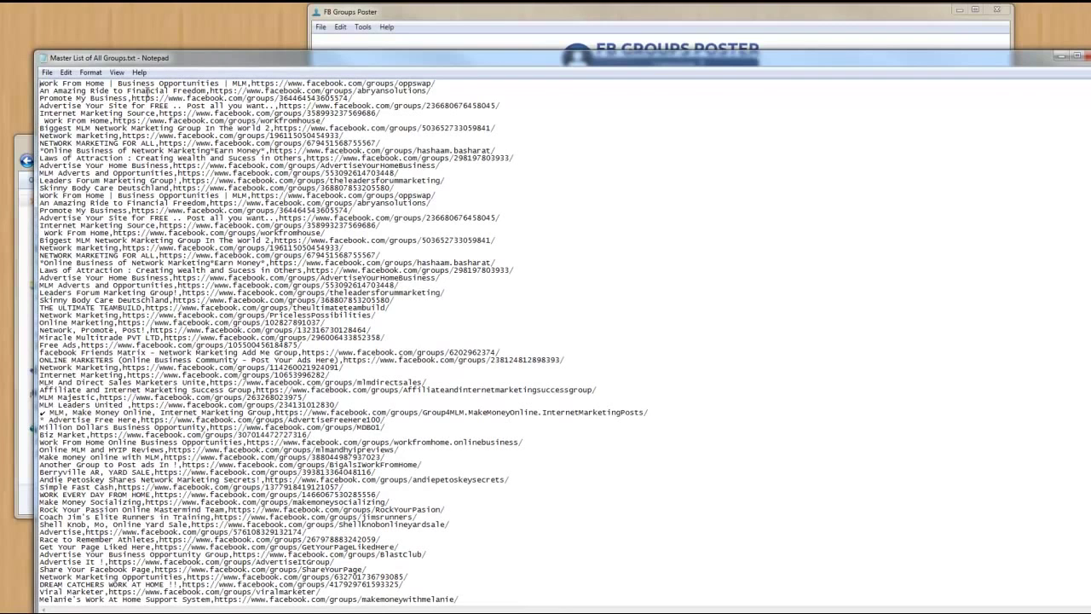
Step: Examine the master list's format by highlighting the first group's name and URL, and look through the further entries
drag(108, 86, 38, 84)
drag(109, 84, 477, 86)
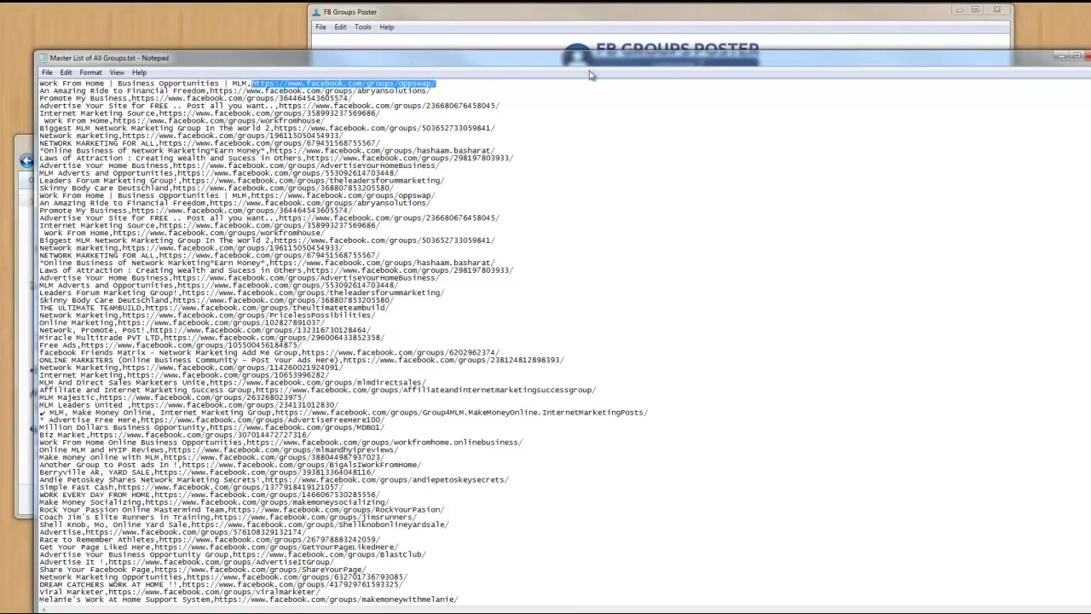
scroll(480, 195, down, 20)
scroll(479, 195, down, 10)
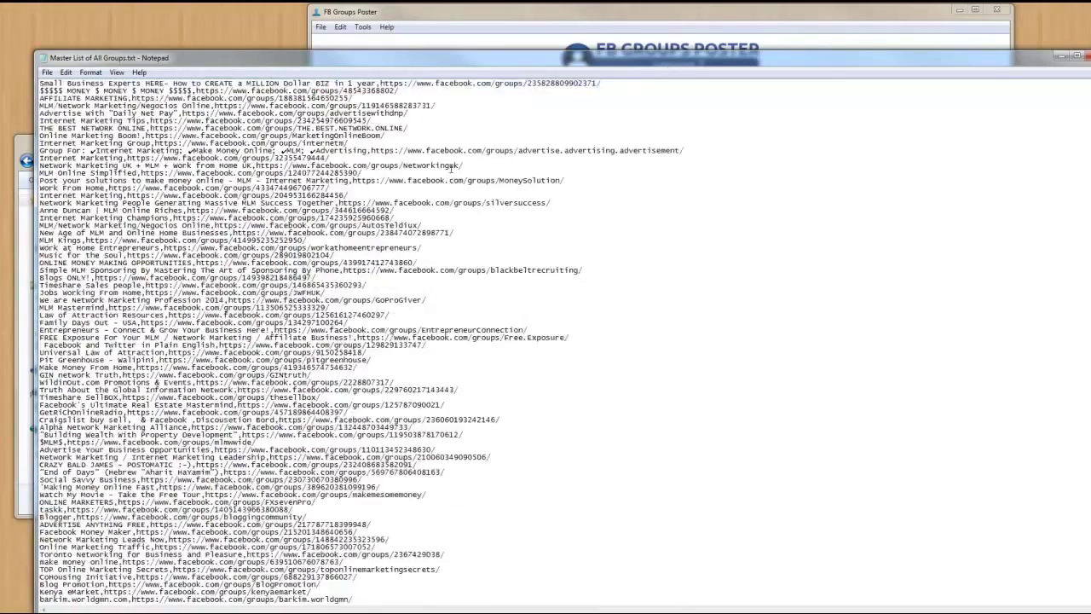
Step: Close the master list text file and return to the Gathered Groups folder
drag(502, 65, 404, 77)
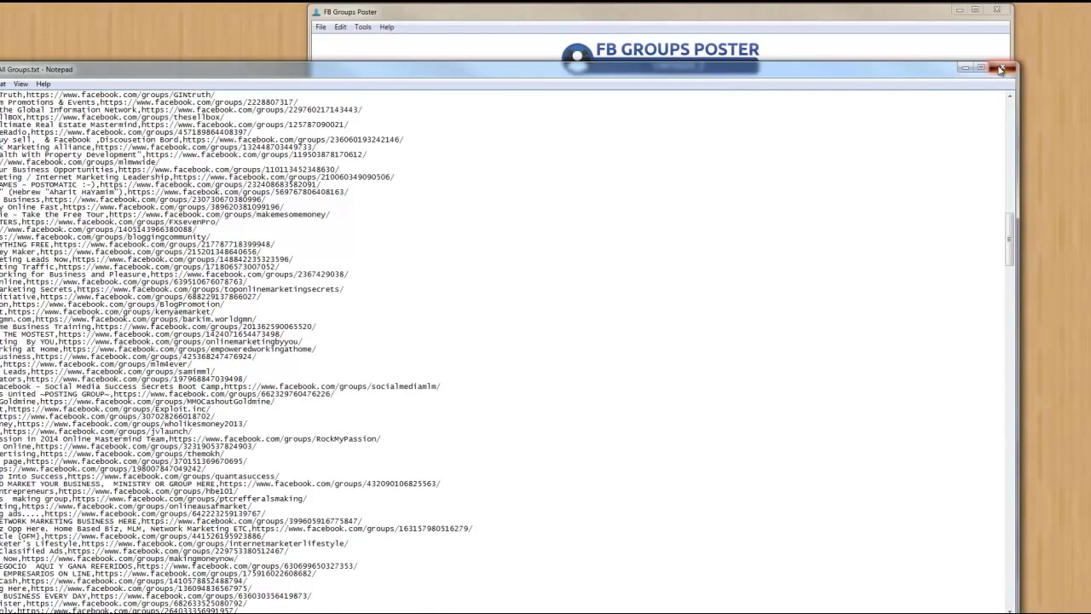
drag(896, 73, 985, 57)
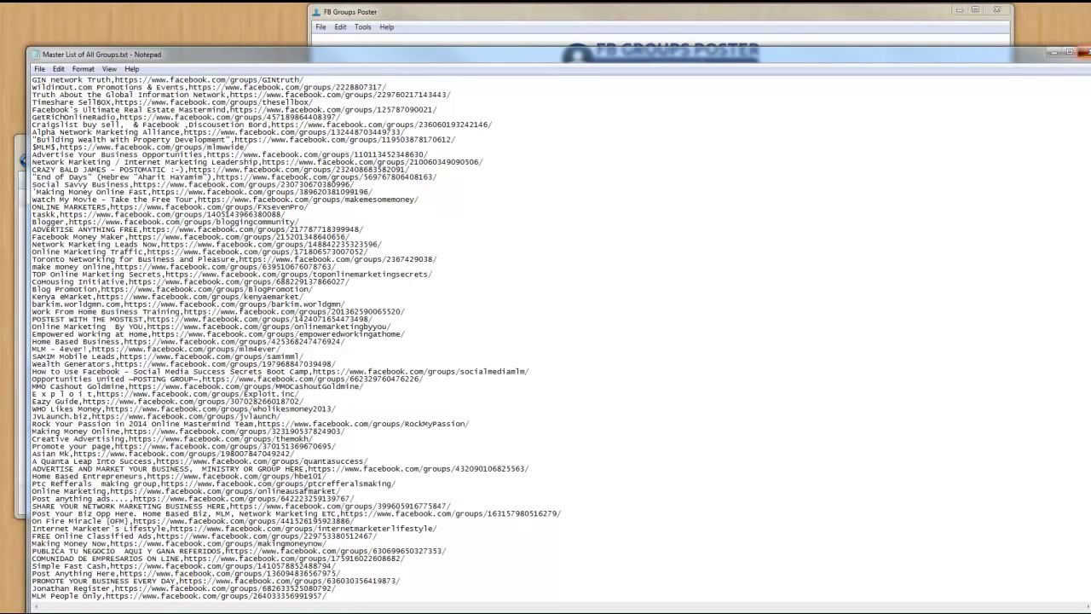
click(1084, 53)
click(26, 161)
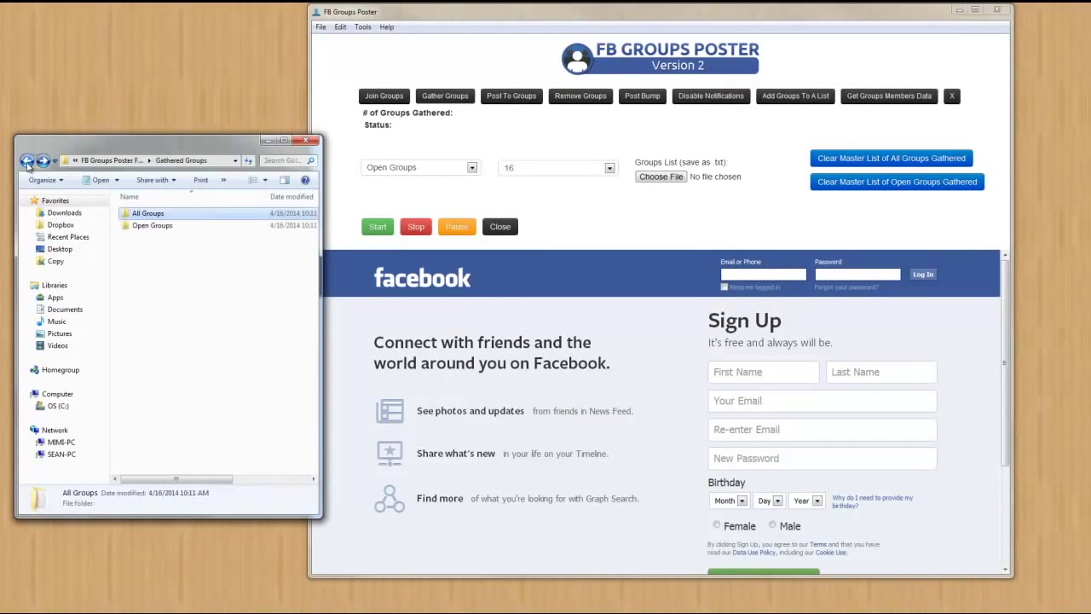
Step: Open Master List of Open Groups.txt from the Open Groups folder, shift its window to view the list, and close it
click(128, 226)
double_click(128, 226)
double_click(139, 213)
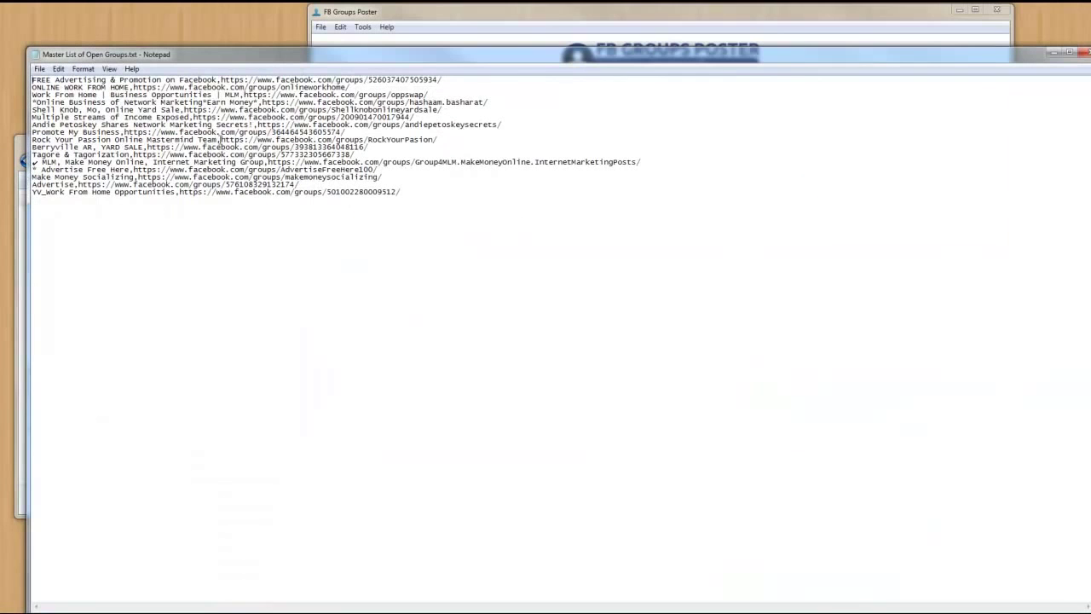
drag(379, 58, 369, 60)
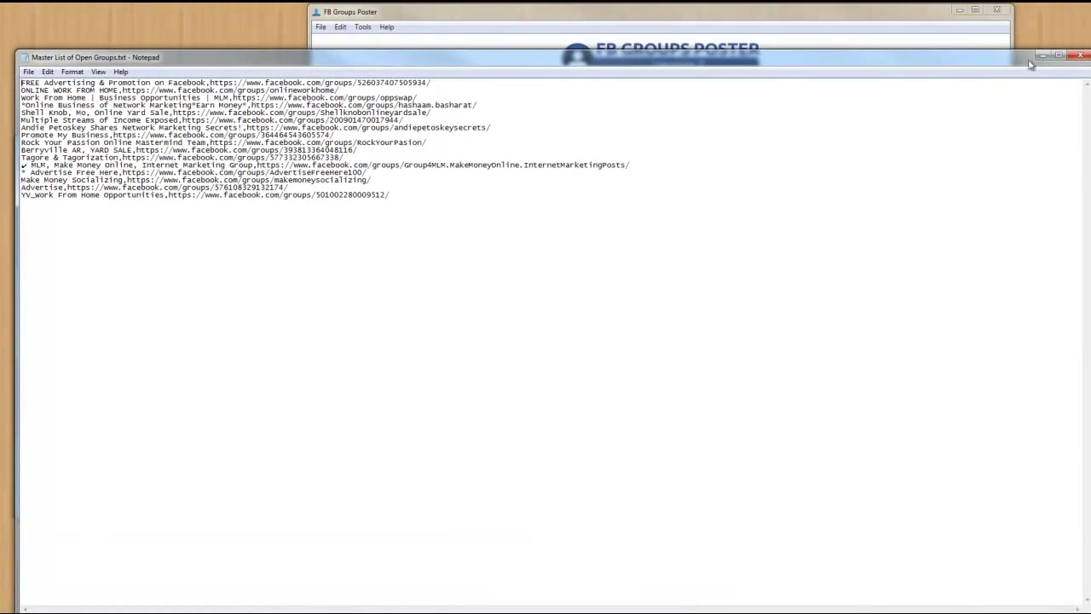
click(1080, 56)
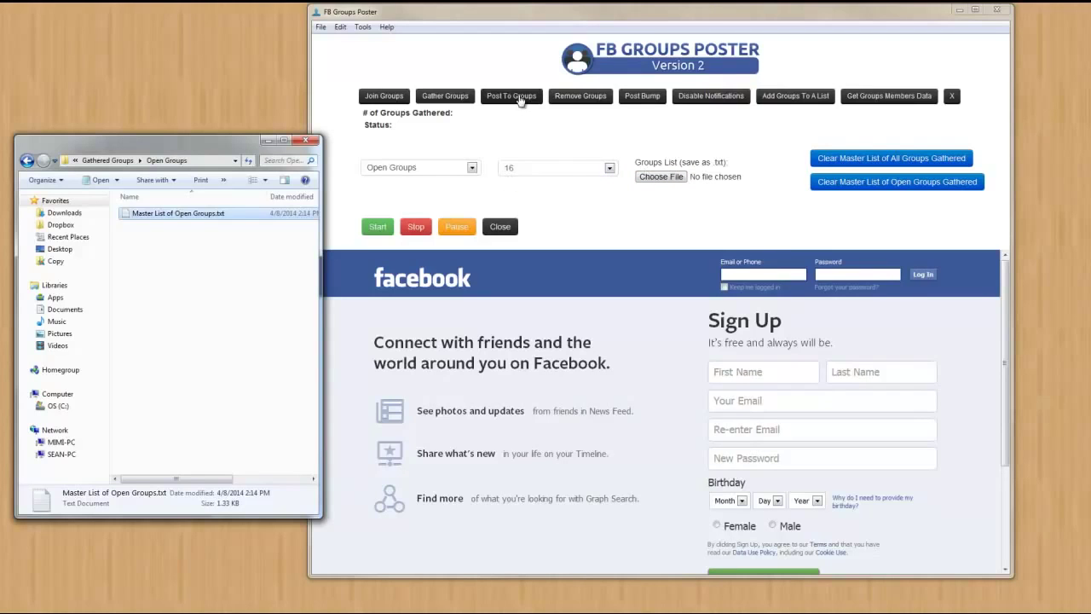
Step: Reopen the open groups master list, highlight the first entry's URL and name, and close it to return to Gathered Groups
double_click(232, 213)
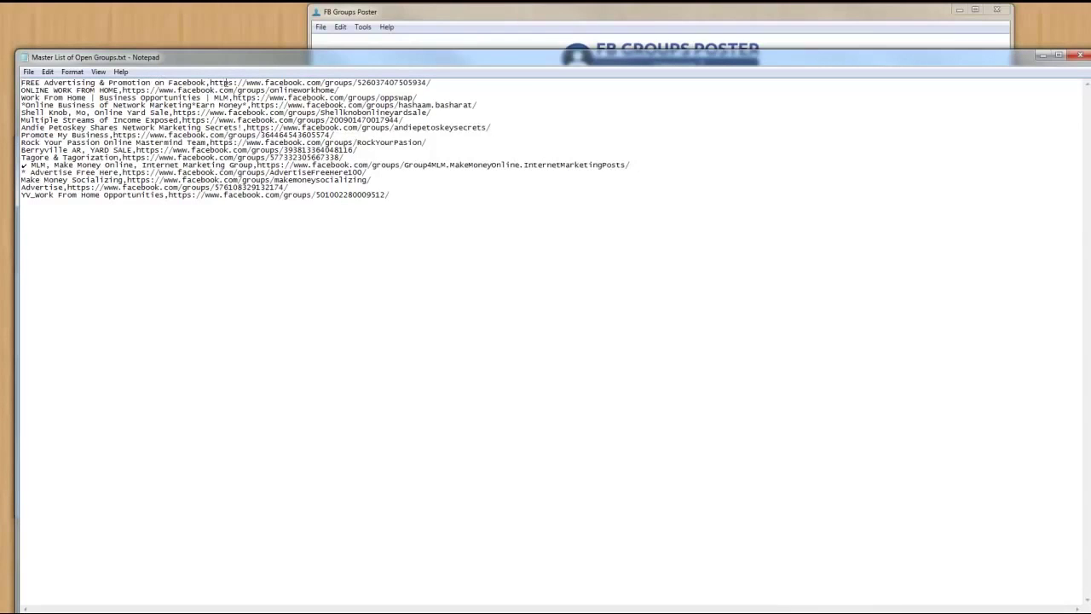
drag(211, 83, 431, 82)
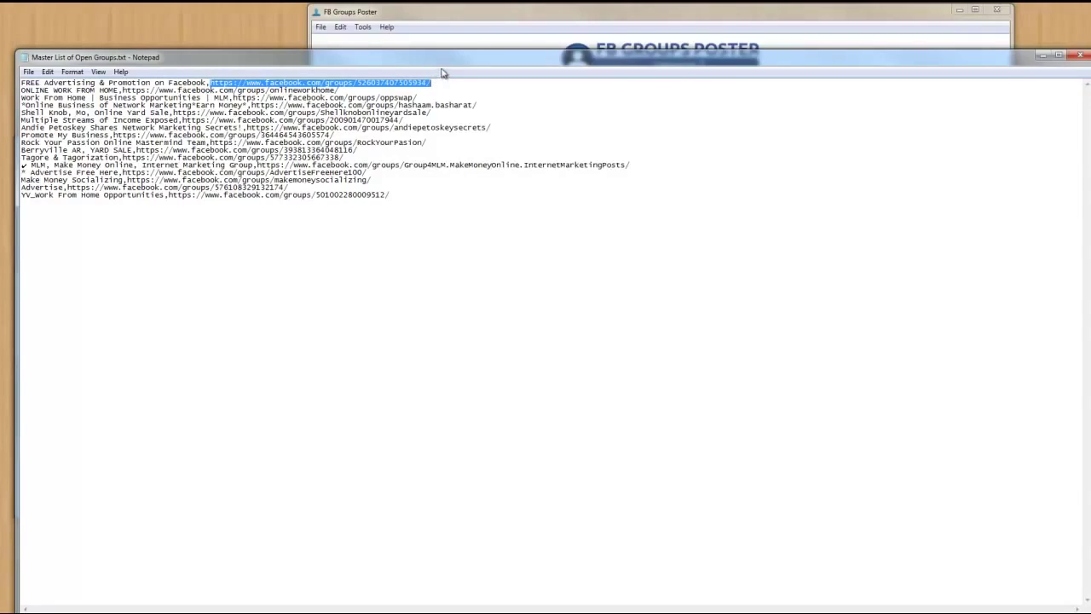
drag(432, 82, 22, 83)
drag(870, 61, 866, 74)
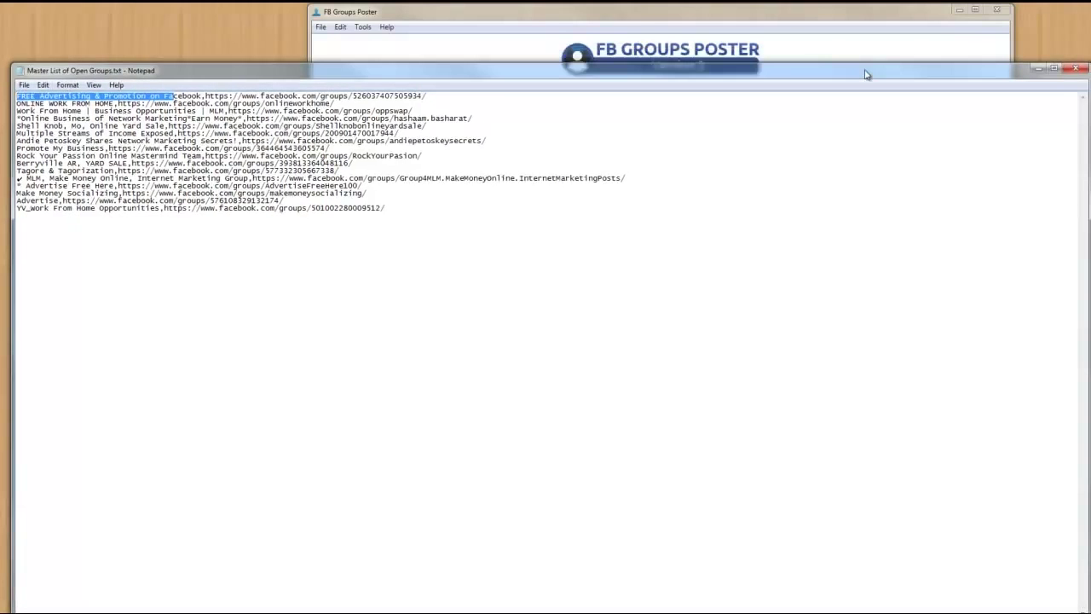
click(1080, 72)
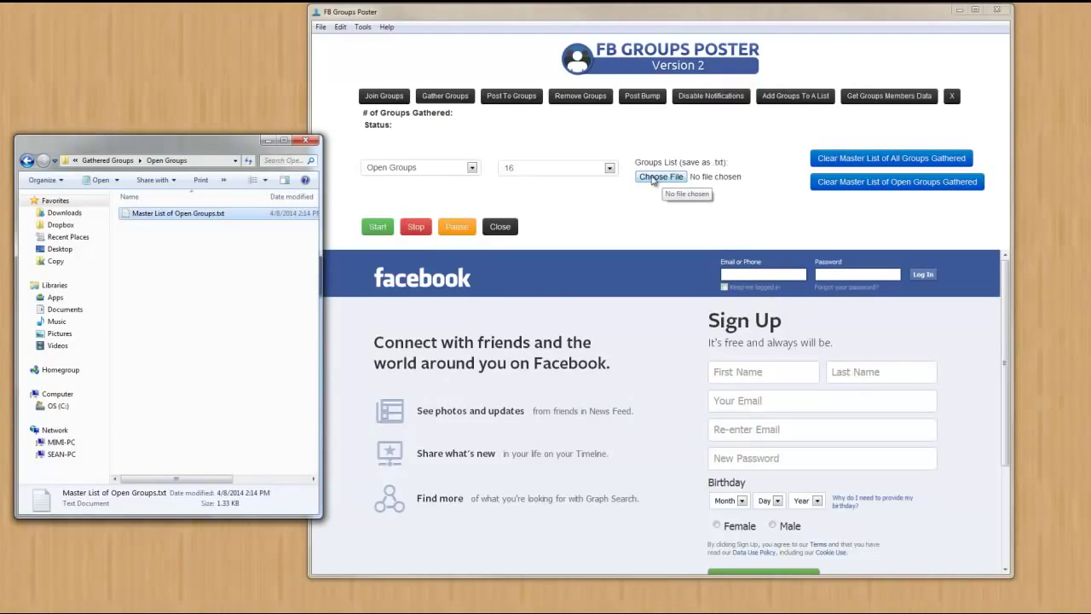
click(27, 162)
Step: Show the Post To Groups settings and reset the daily ad count and the wait time between posts to their description labels
click(503, 98)
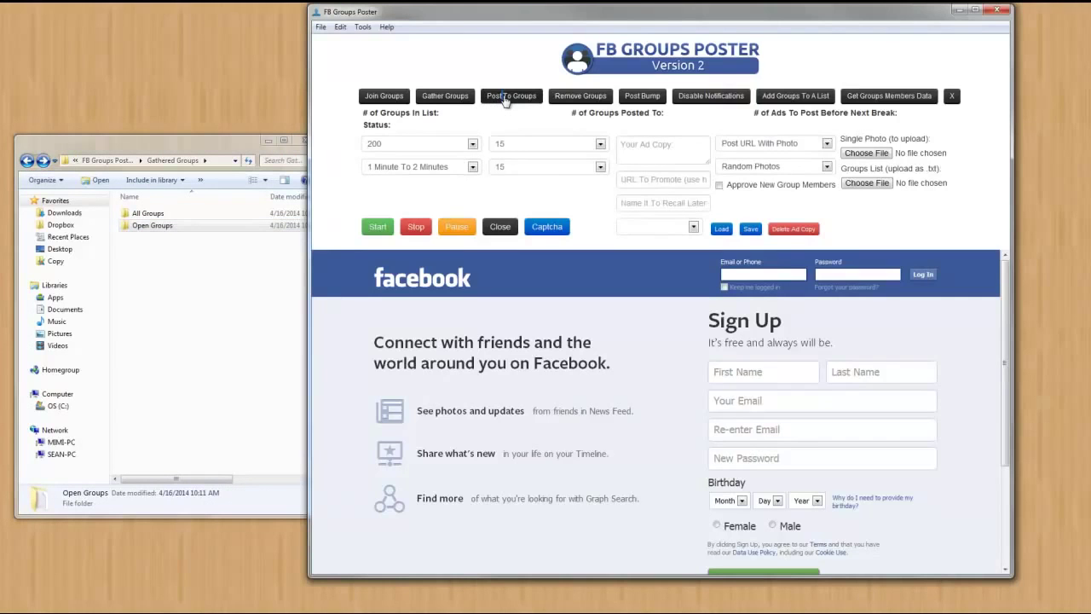
click(472, 144)
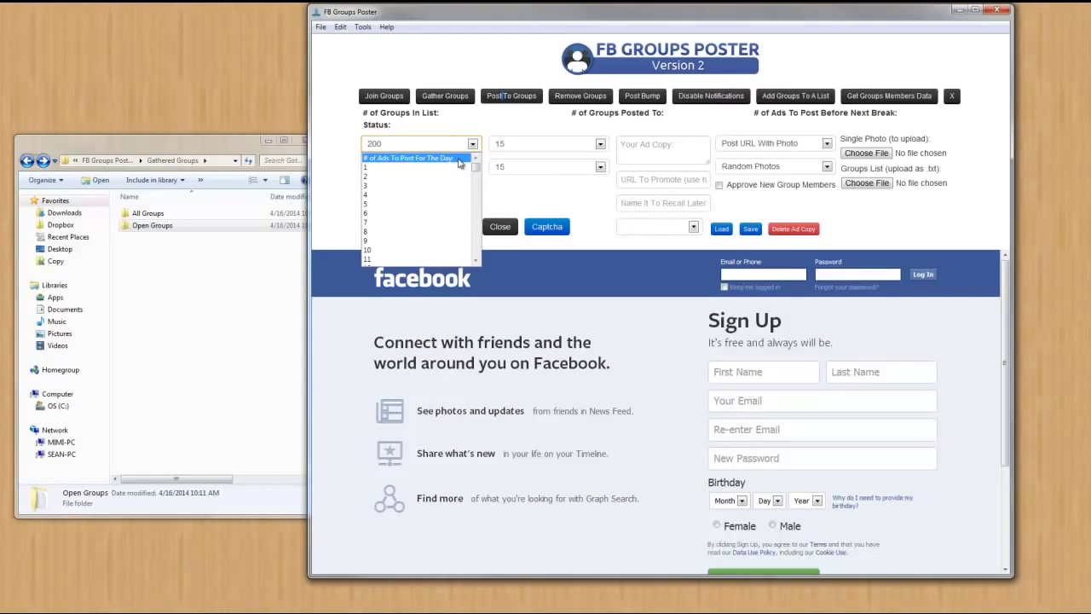
click(458, 158)
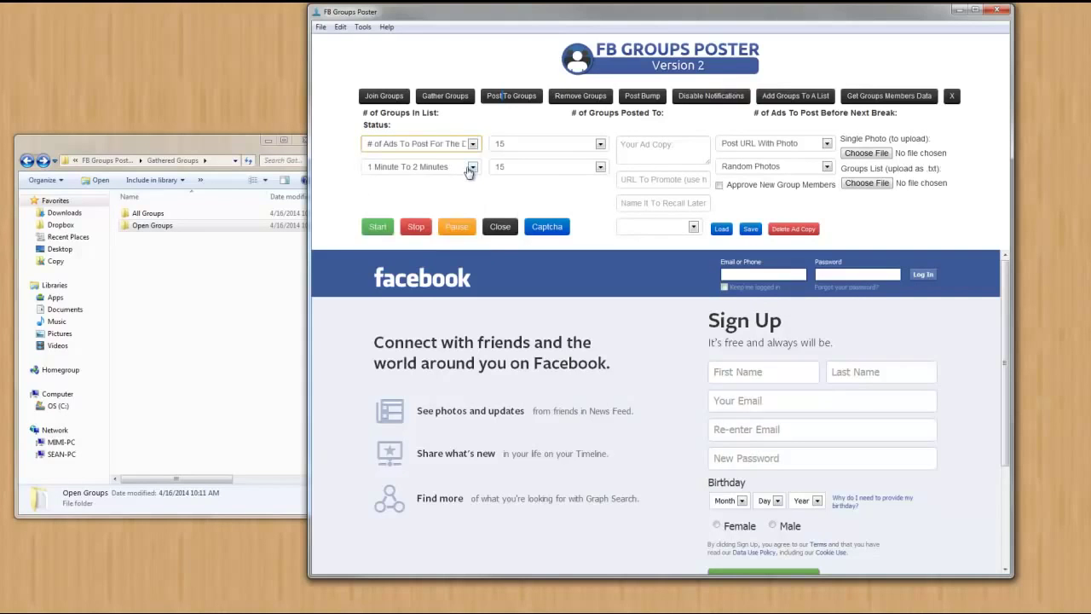
click(470, 168)
click(470, 179)
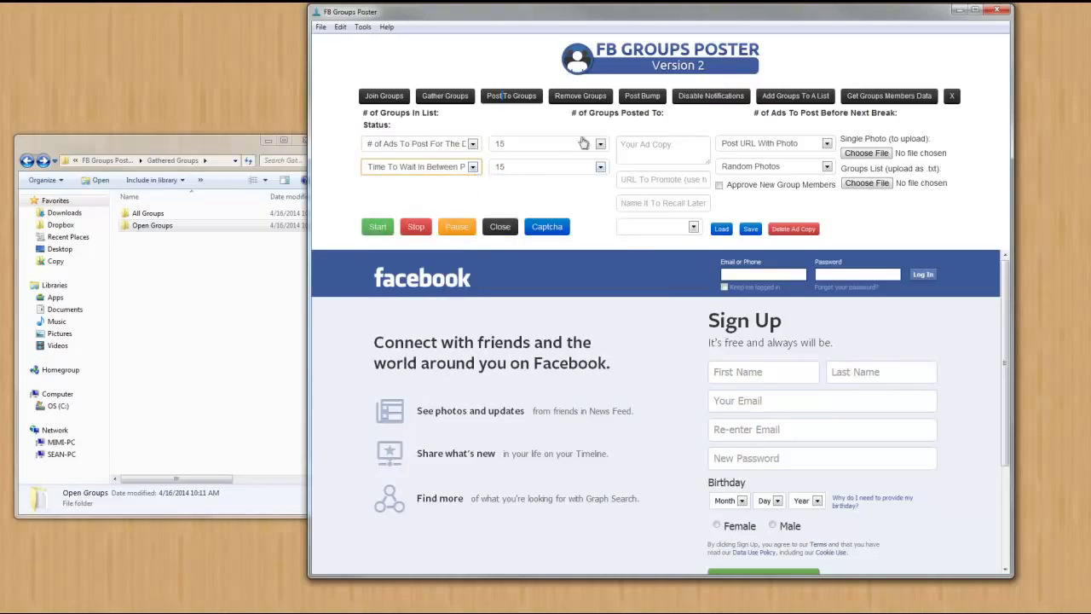
Step: Reset the posts-before-break count, the break length and the posting option to their description labels
click(600, 143)
click(595, 155)
click(600, 143)
click(590, 156)
click(600, 166)
click(588, 180)
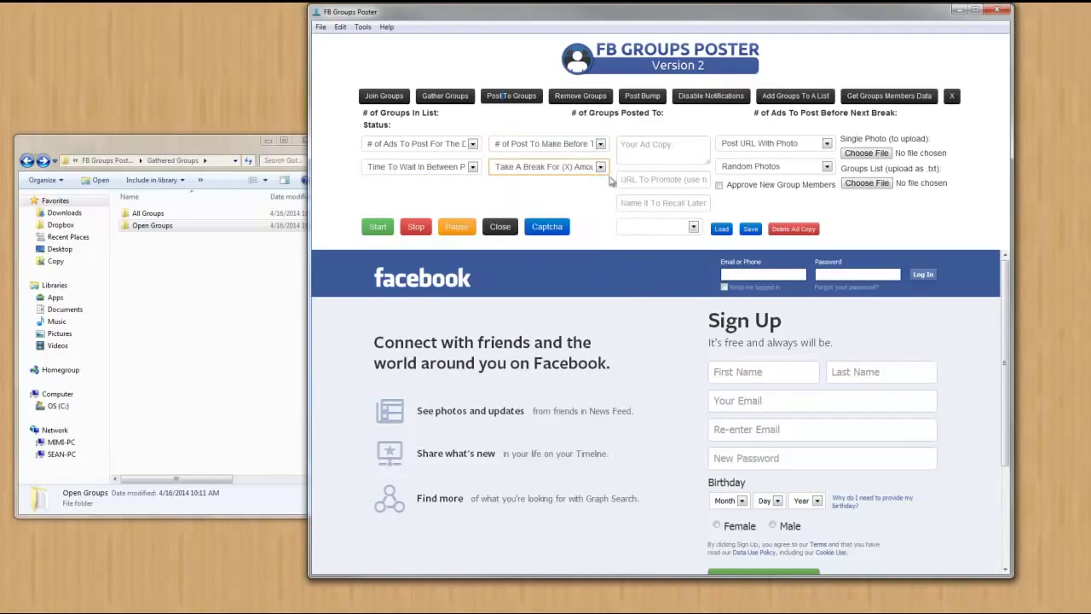
click(827, 144)
click(814, 156)
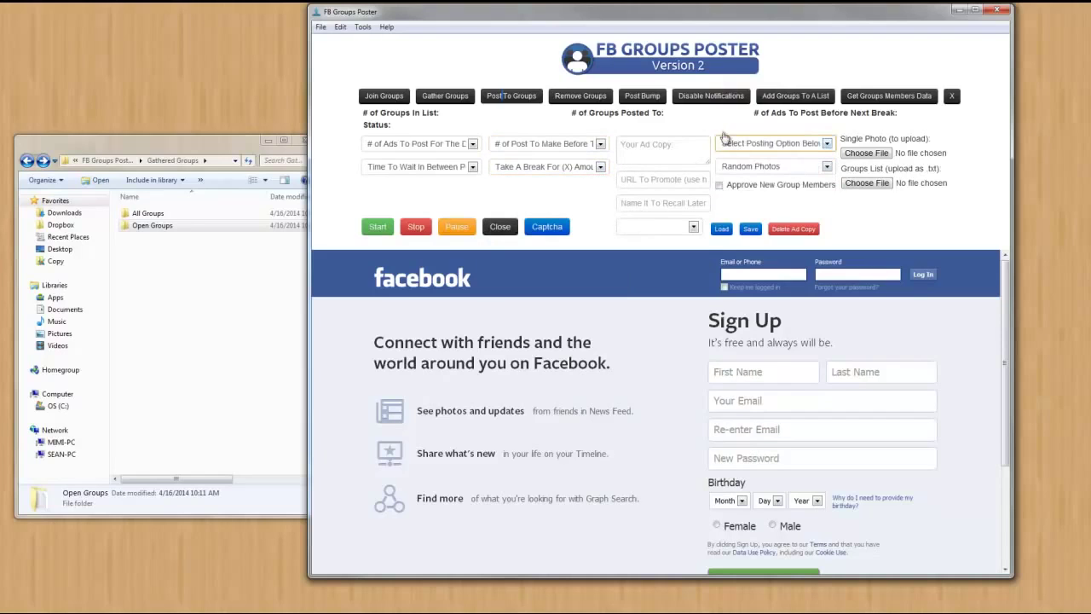
Step: Set the number of ads to post for the day to 200 and the wait between posts to 1 Minute To 2 Minutes
click(471, 145)
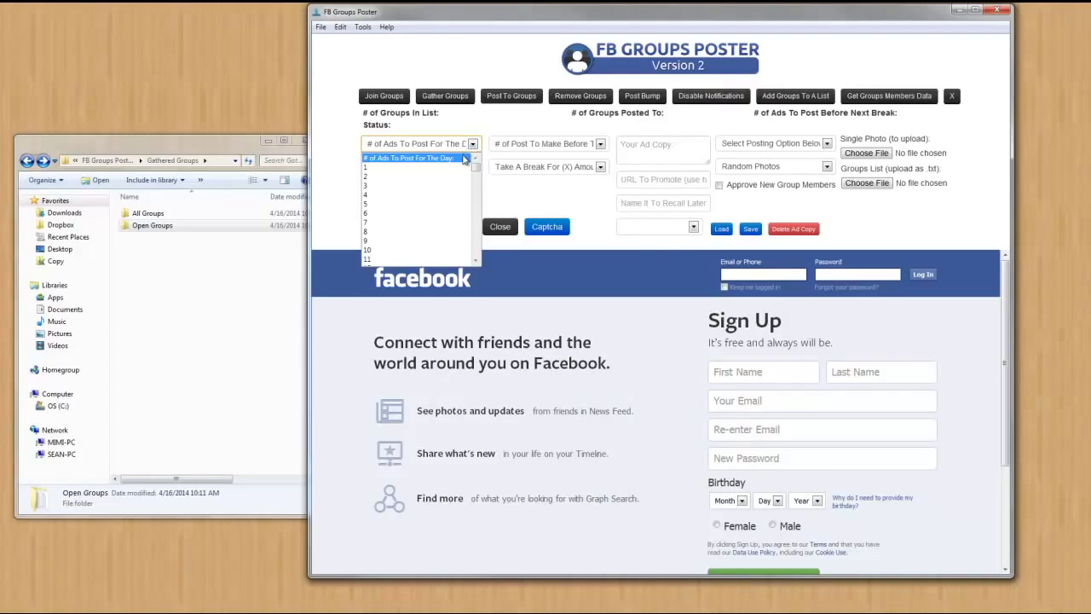
scroll(460, 166, down, 10)
scroll(457, 168, down, 2)
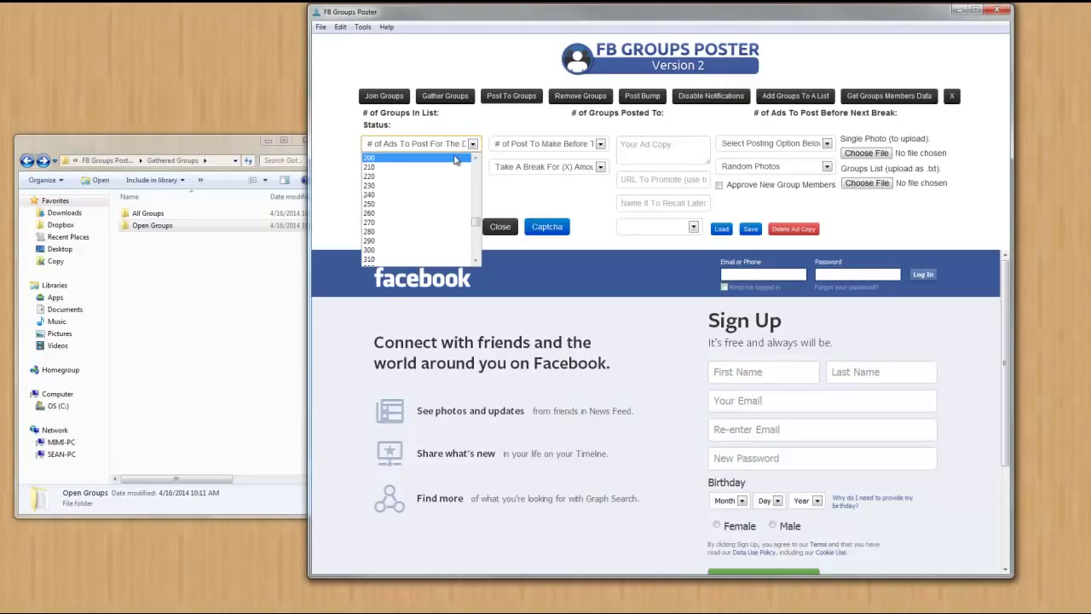
click(456, 158)
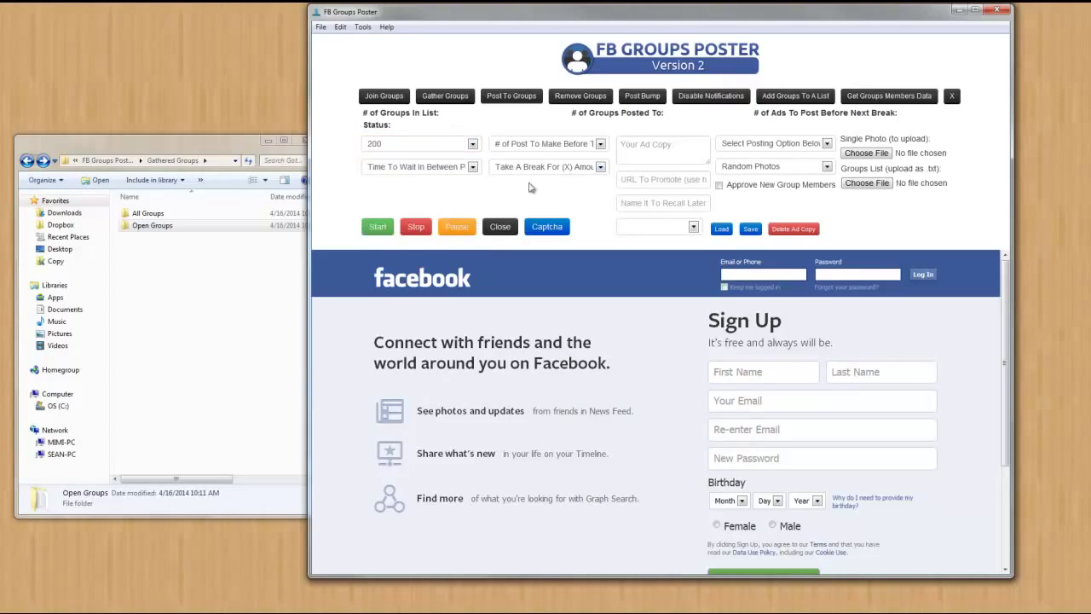
click(472, 167)
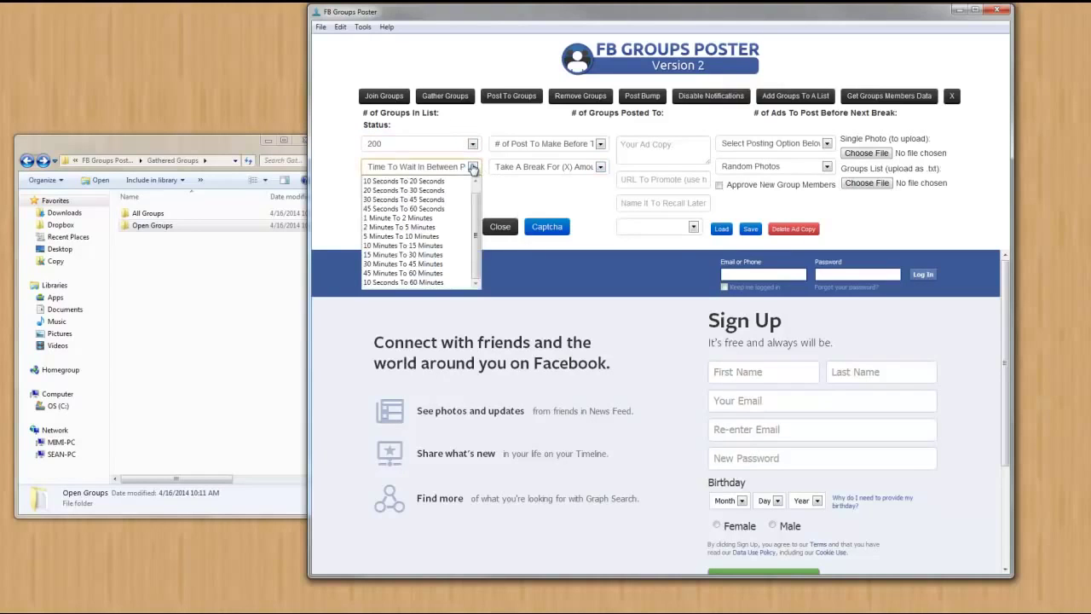
click(415, 218)
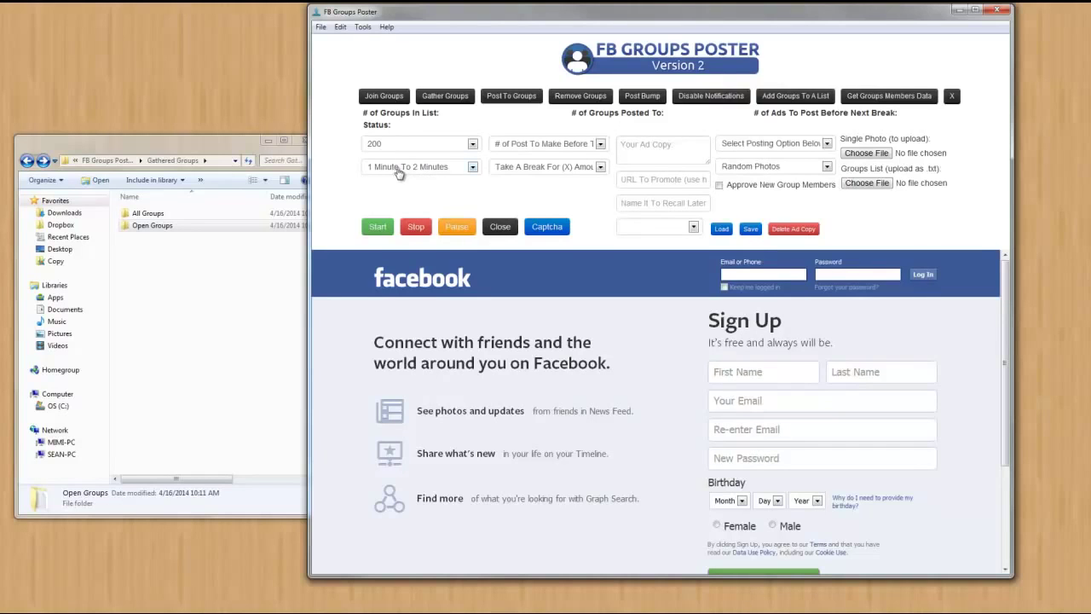
Step: Set the number of posts to make before taking a break to 10 and the break length to 15
click(521, 148)
scroll(604, 174, up, 1)
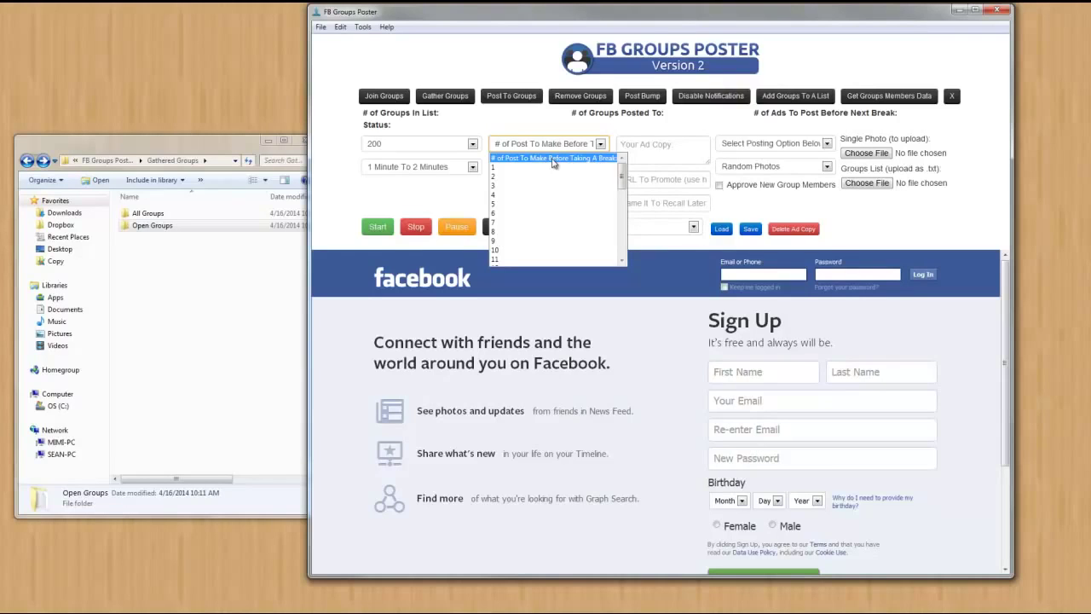
scroll(527, 185, down, 2)
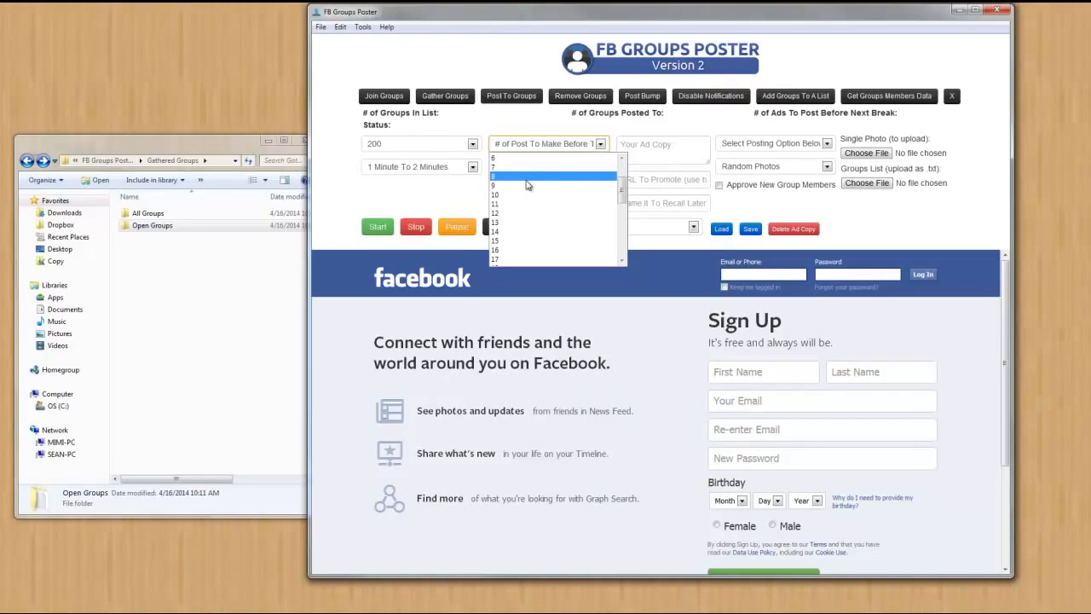
click(526, 194)
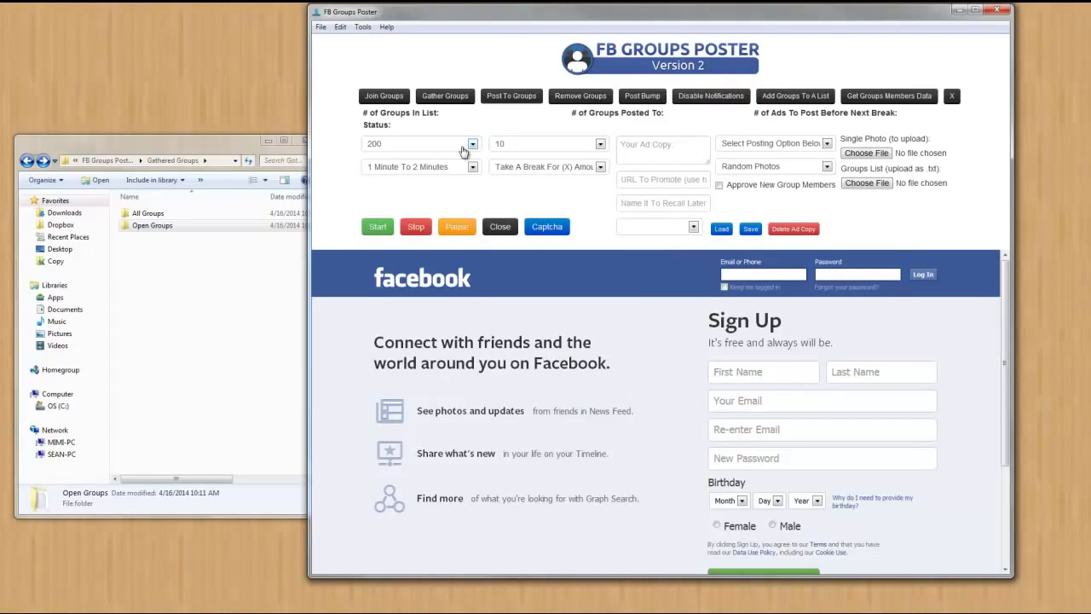
click(546, 169)
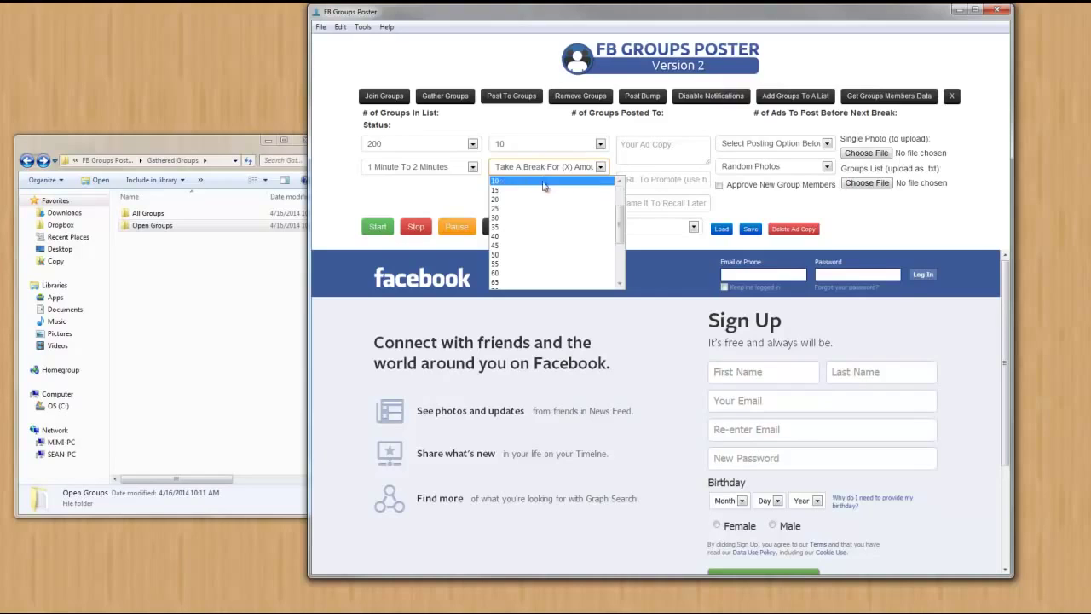
click(545, 191)
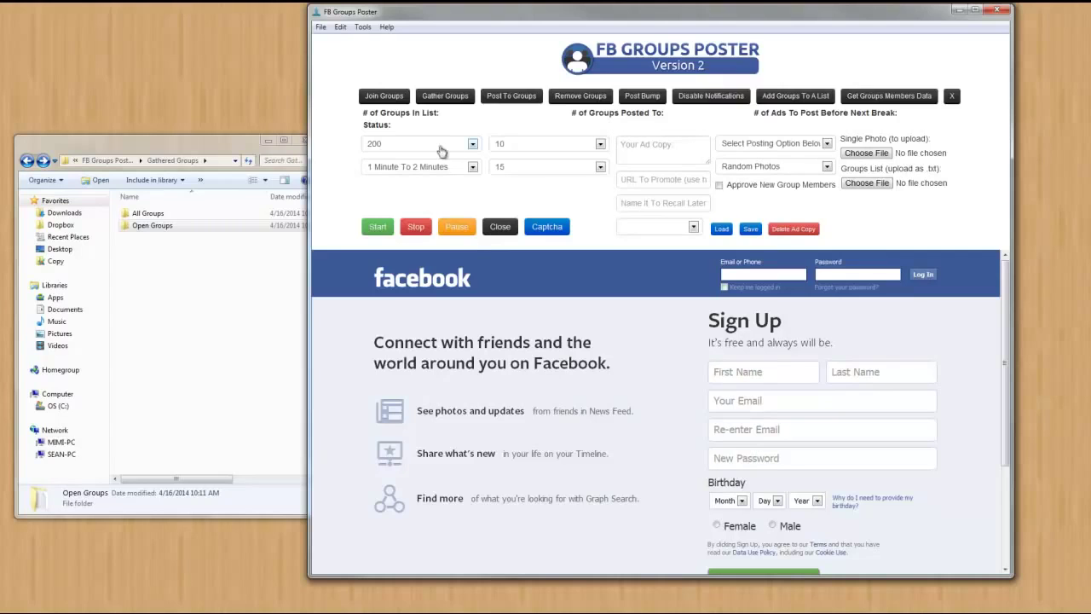
Step: Look through the daily ad count choices up to 1000, and reset the setting to its label before selecting 200 again
click(472, 145)
drag(475, 172, 455, 262)
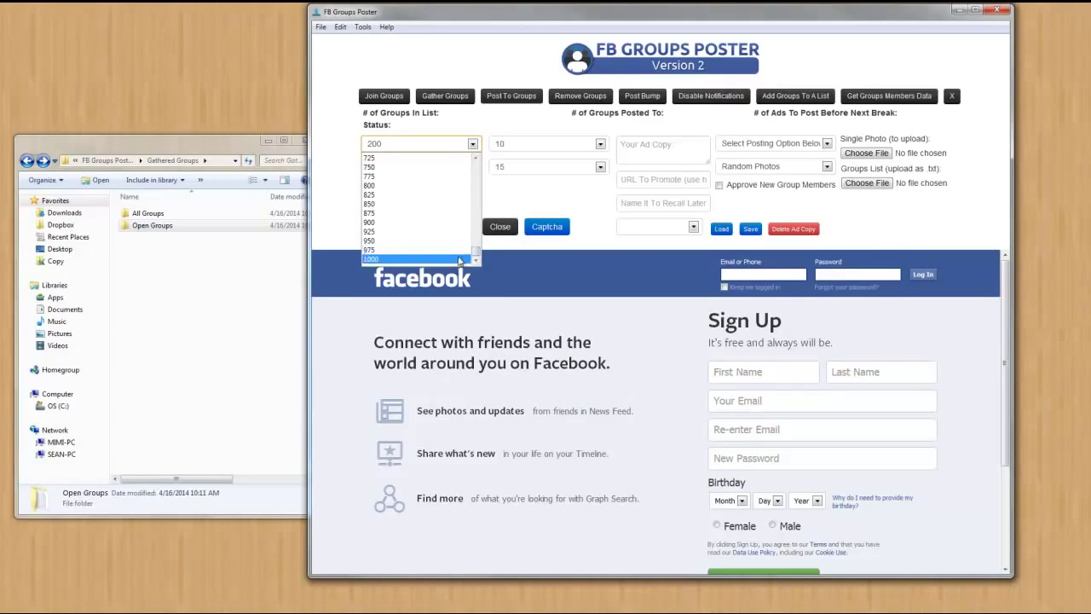
scroll(459, 260, up, 10)
scroll(463, 184, up, 7)
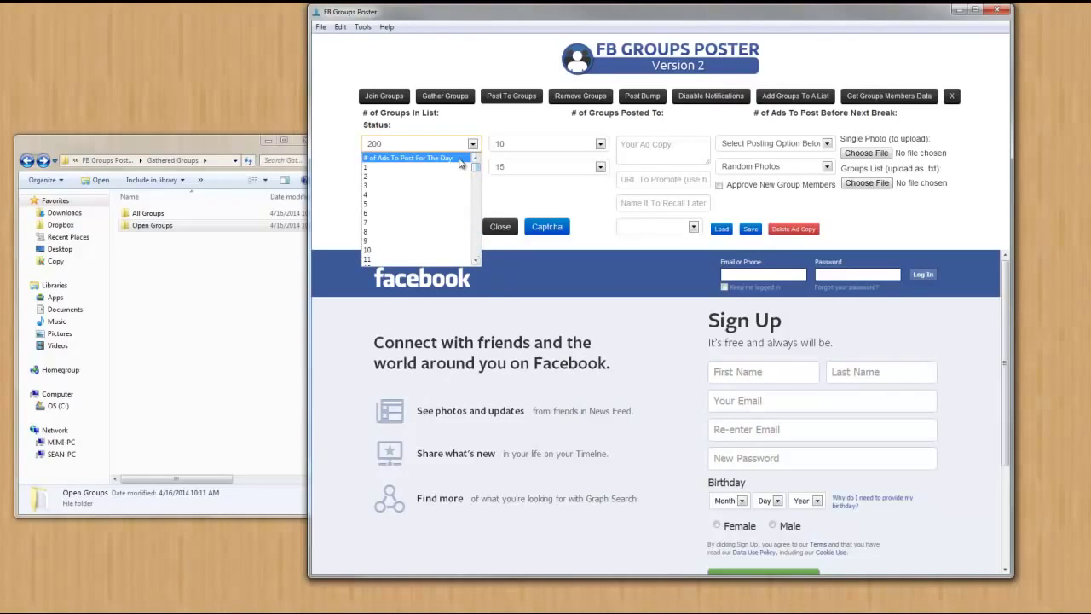
click(459, 158)
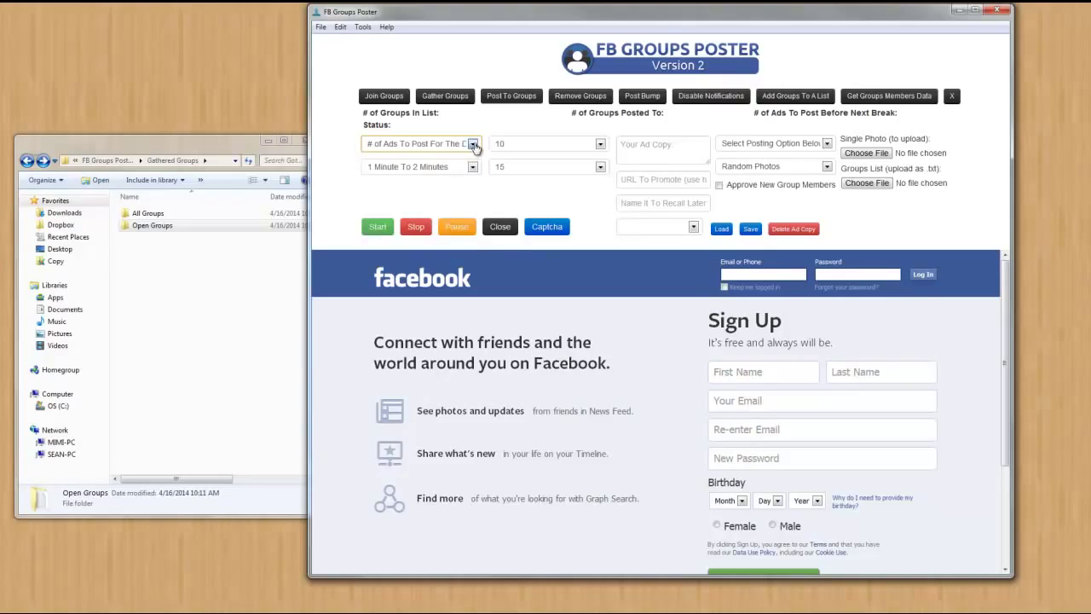
click(472, 145)
scroll(468, 164, down, 15)
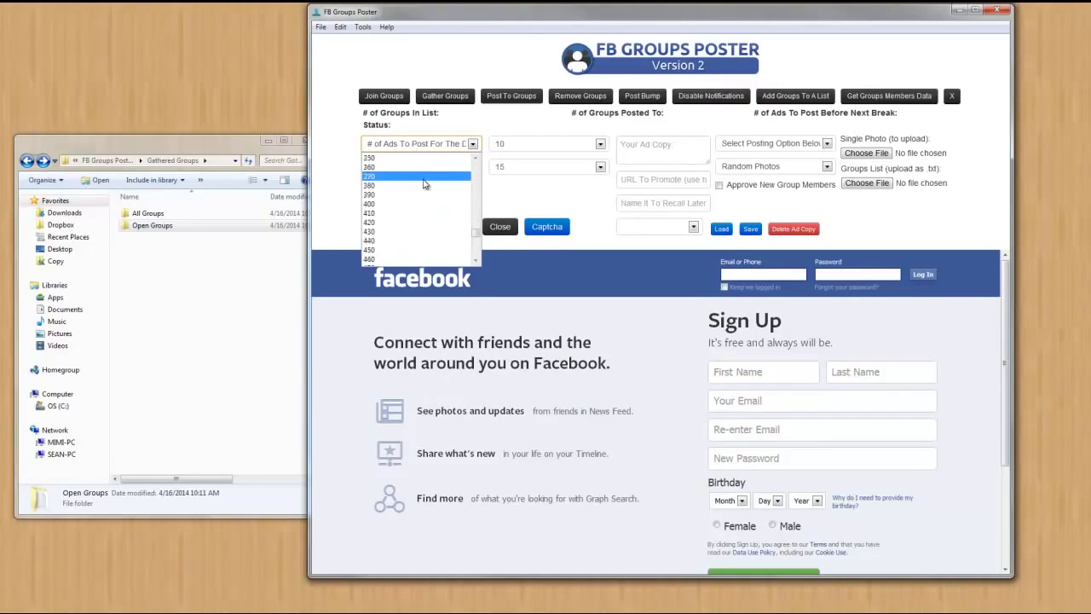
scroll(424, 182, up, 5)
click(421, 180)
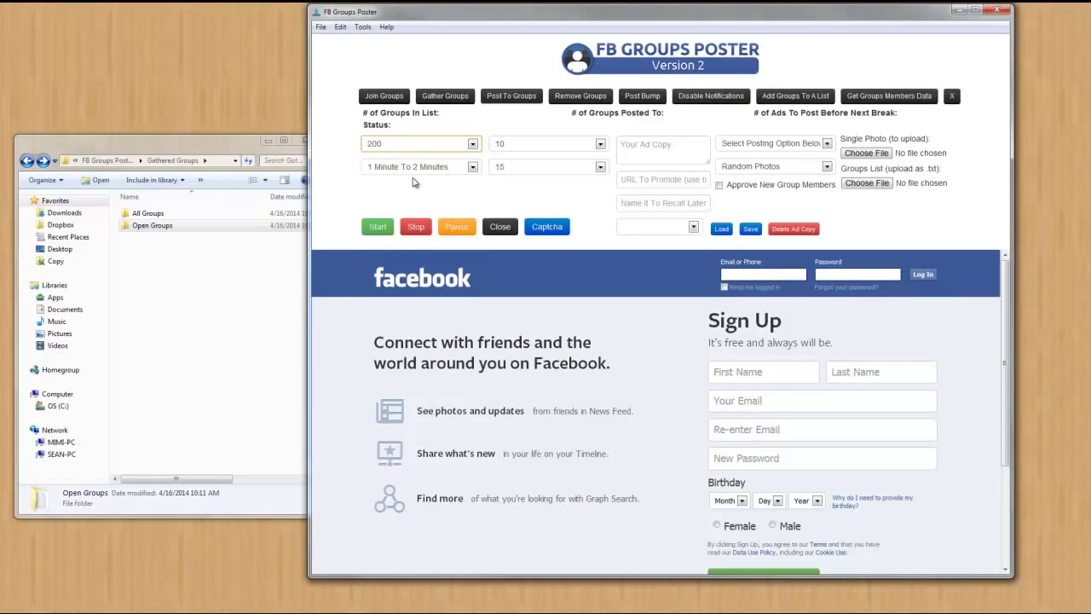
click(342, 151)
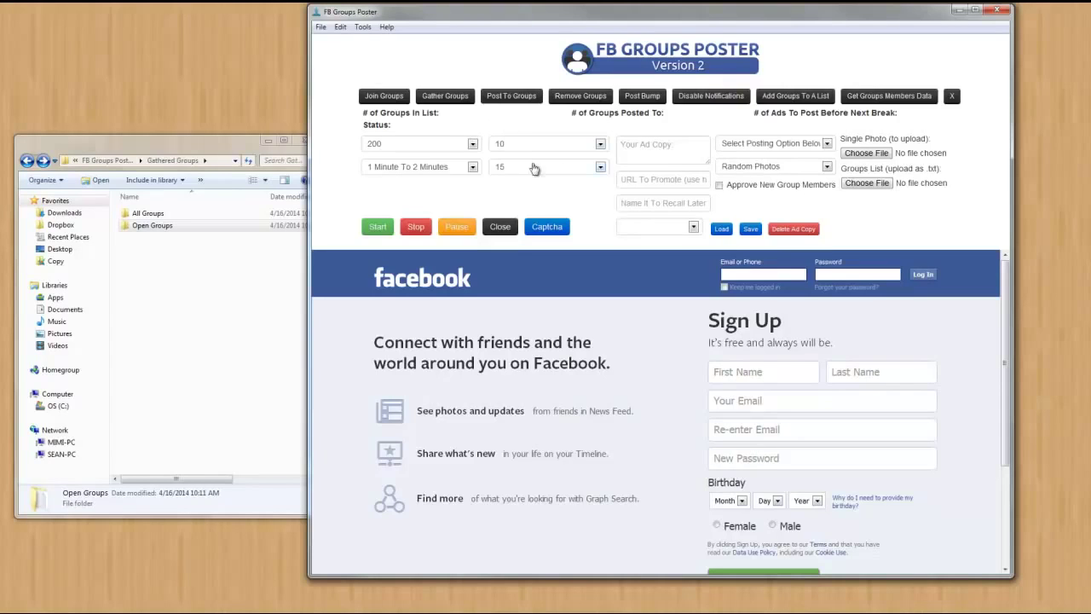
Step: Try break lengths of 1440 and 180 for the pause between posting batches
click(641, 147)
click(601, 167)
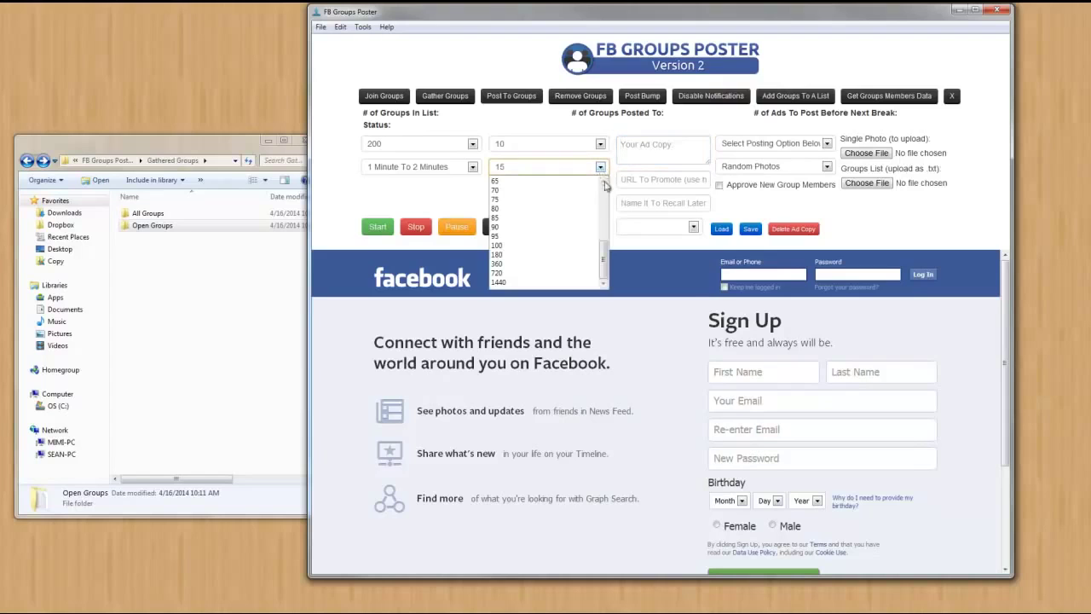
click(584, 282)
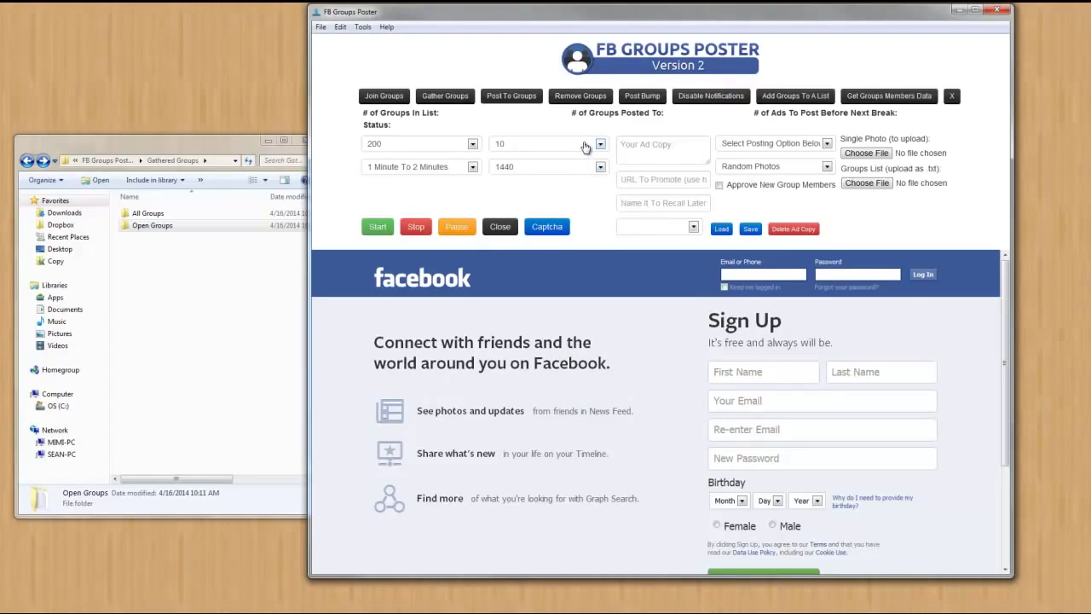
click(601, 167)
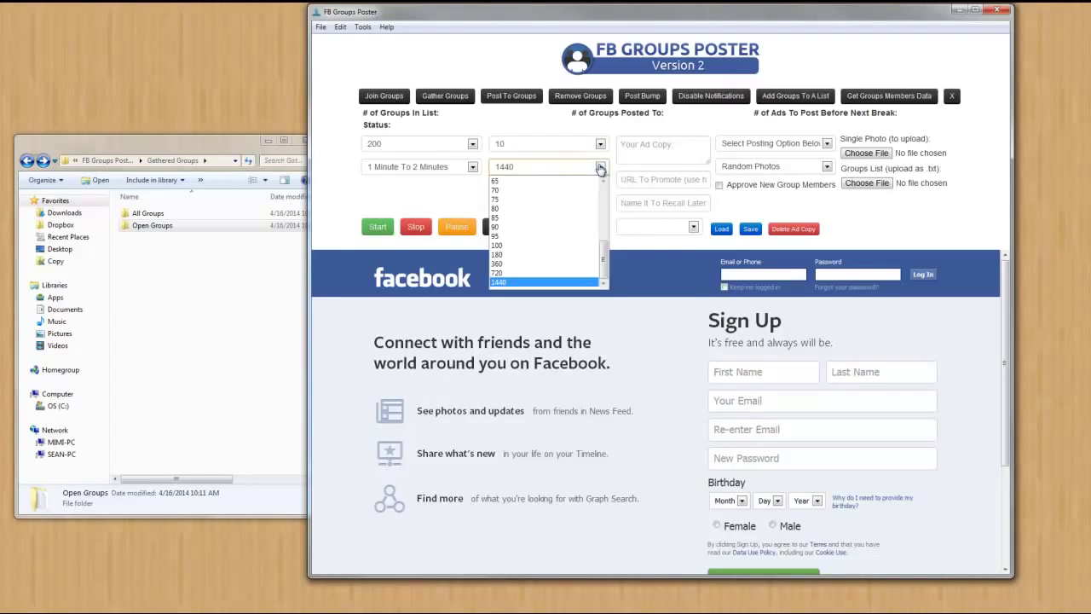
click(589, 255)
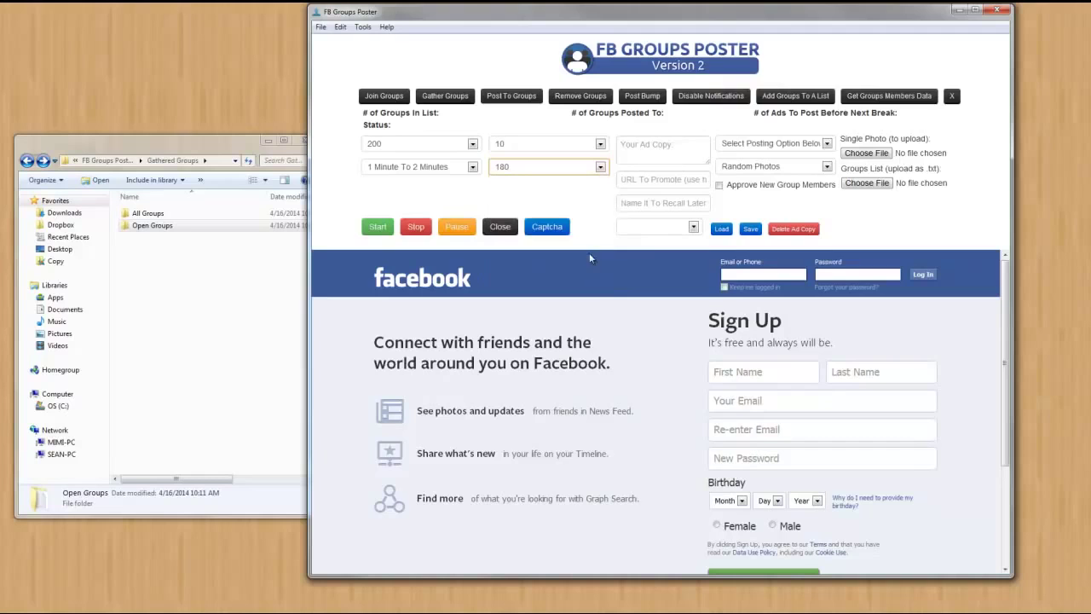
Step: Try 360 as the break length and change it to 720
click(600, 167)
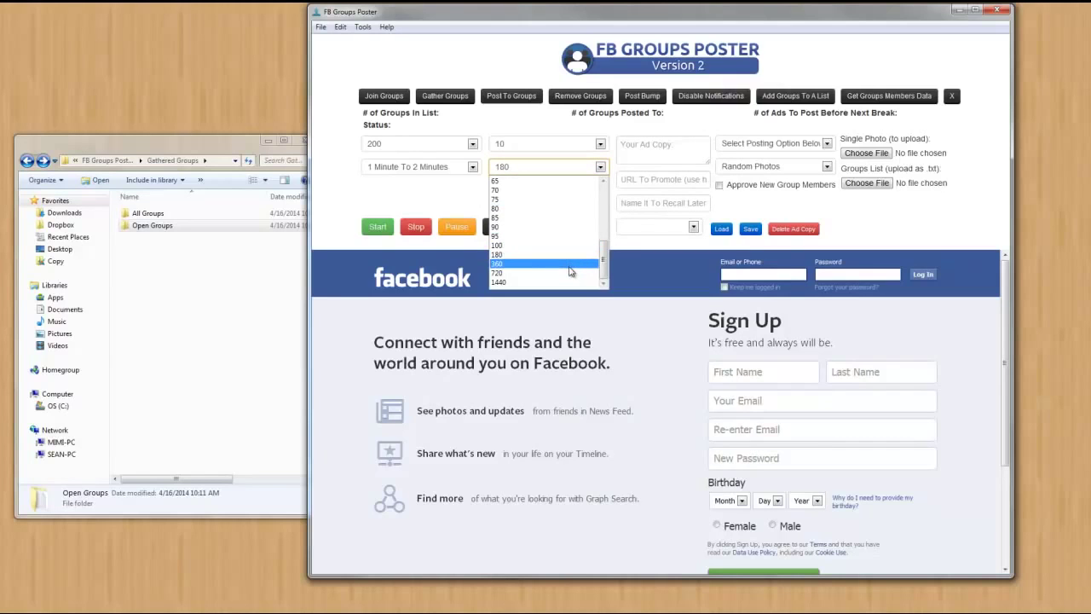
click(569, 266)
click(601, 168)
click(570, 273)
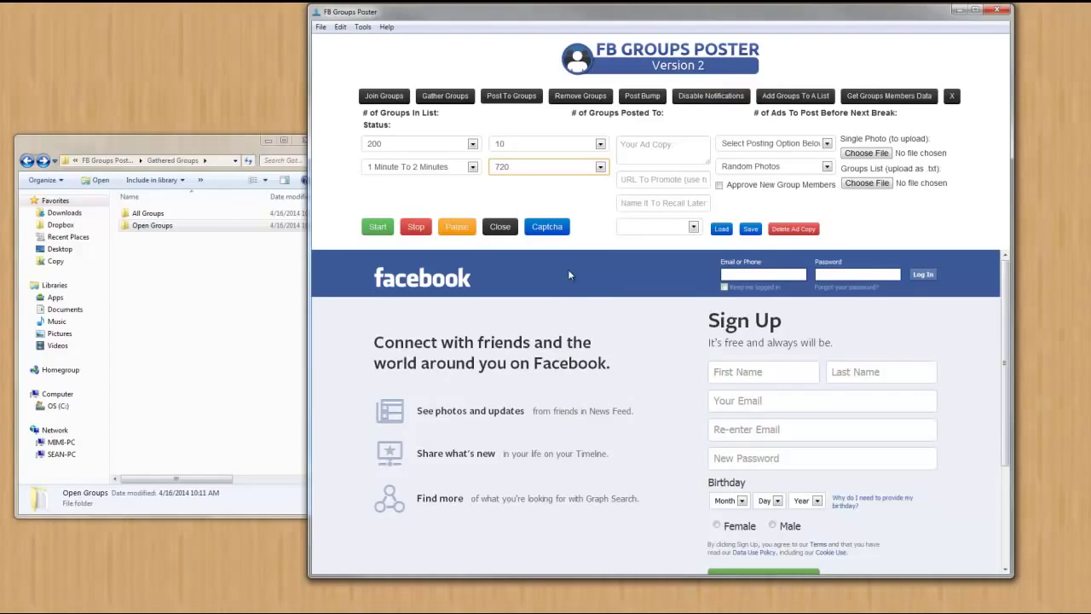
Step: Set the break length to 1440, and browse the daily ad counts from 1 up to 1000 before reselecting 200
click(601, 167)
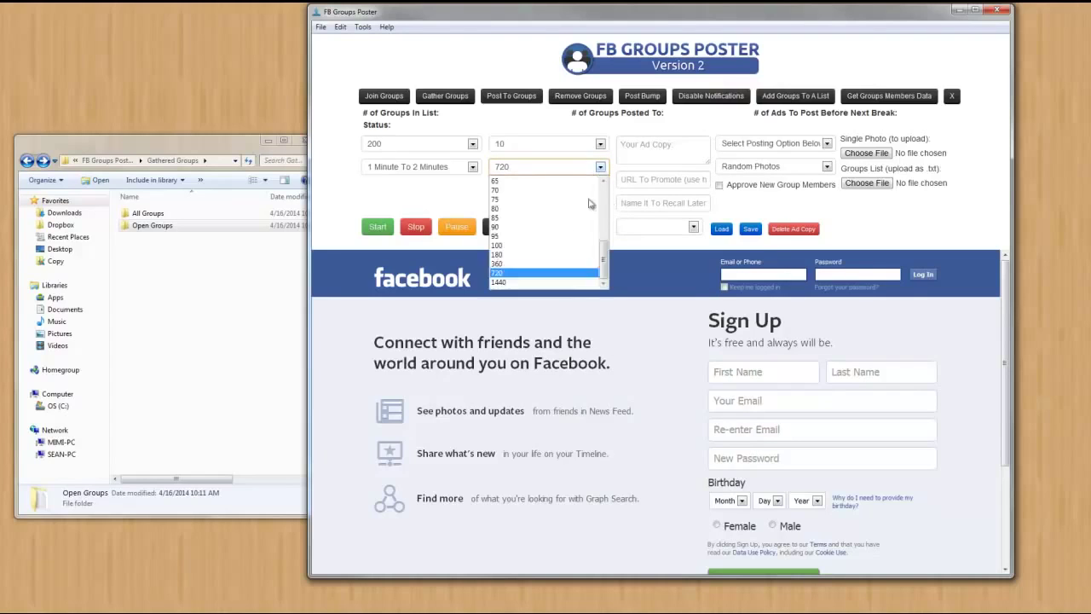
click(565, 282)
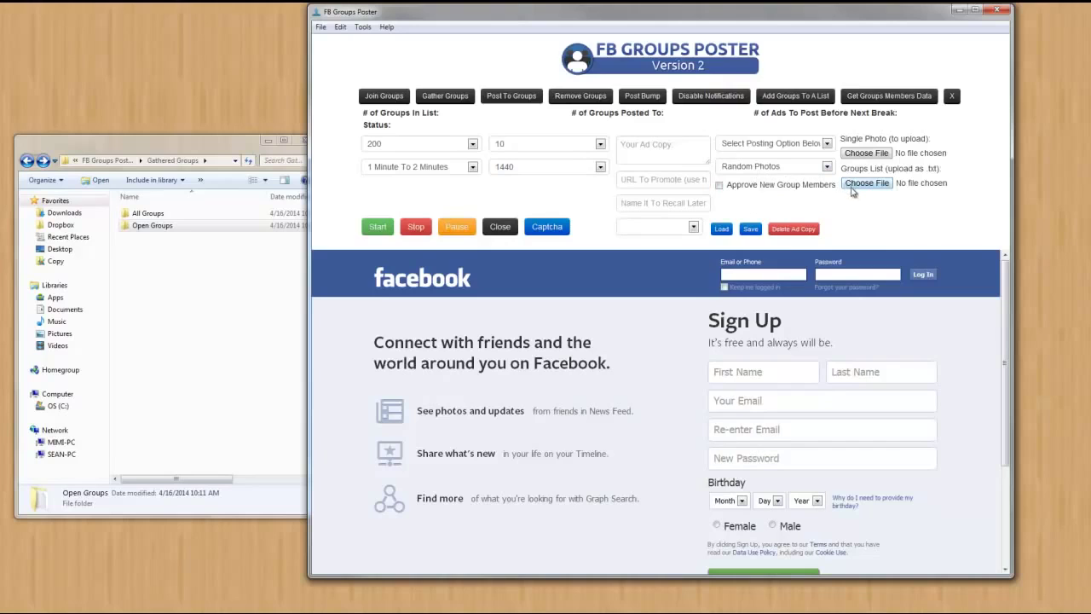
click(473, 143)
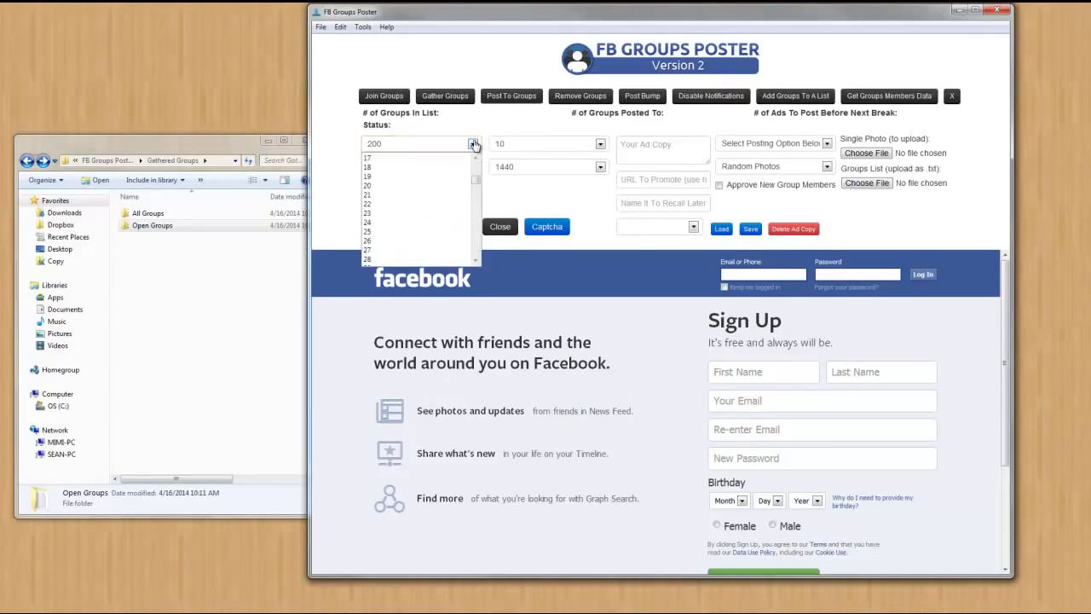
mouse_move(475, 162)
mouse_down()
mouse_move(476, 185)
mouse_move(475, 173)
mouse_up()
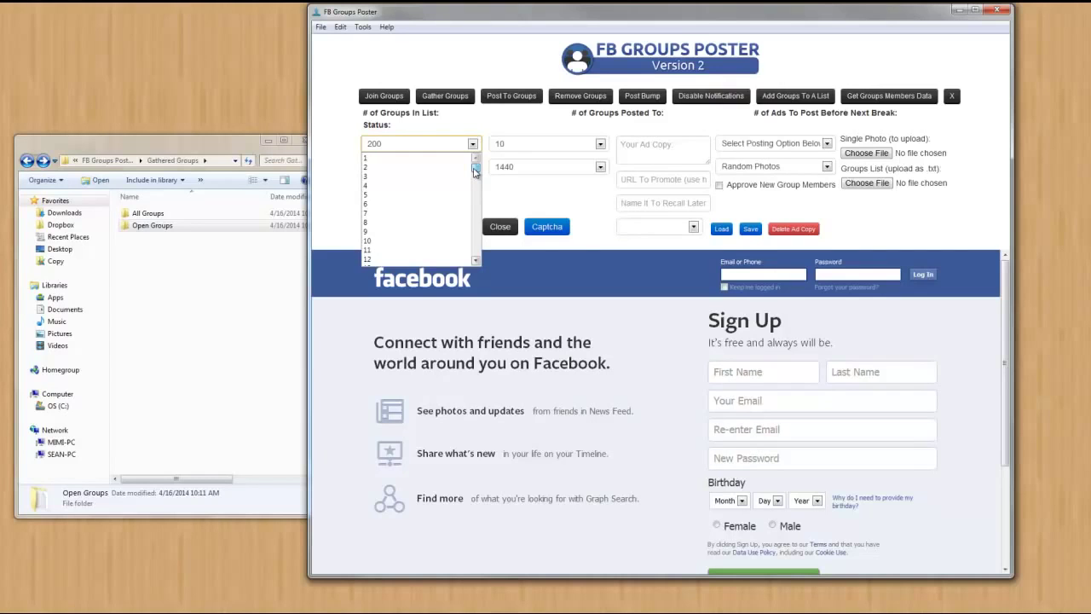
drag(476, 170, 459, 269)
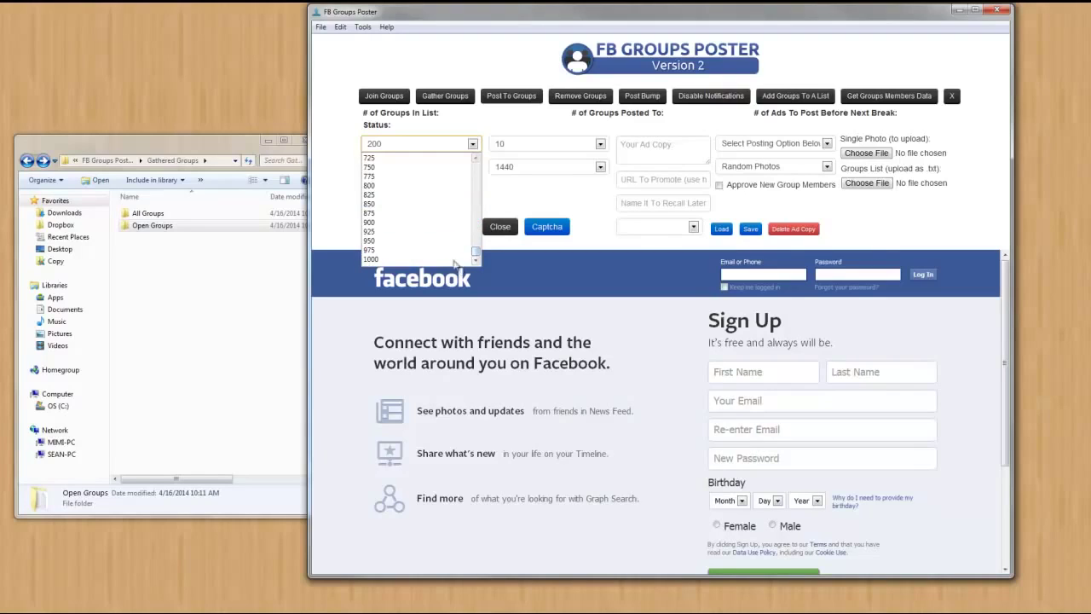
scroll(423, 177, up, 10)
scroll(424, 177, up, 2)
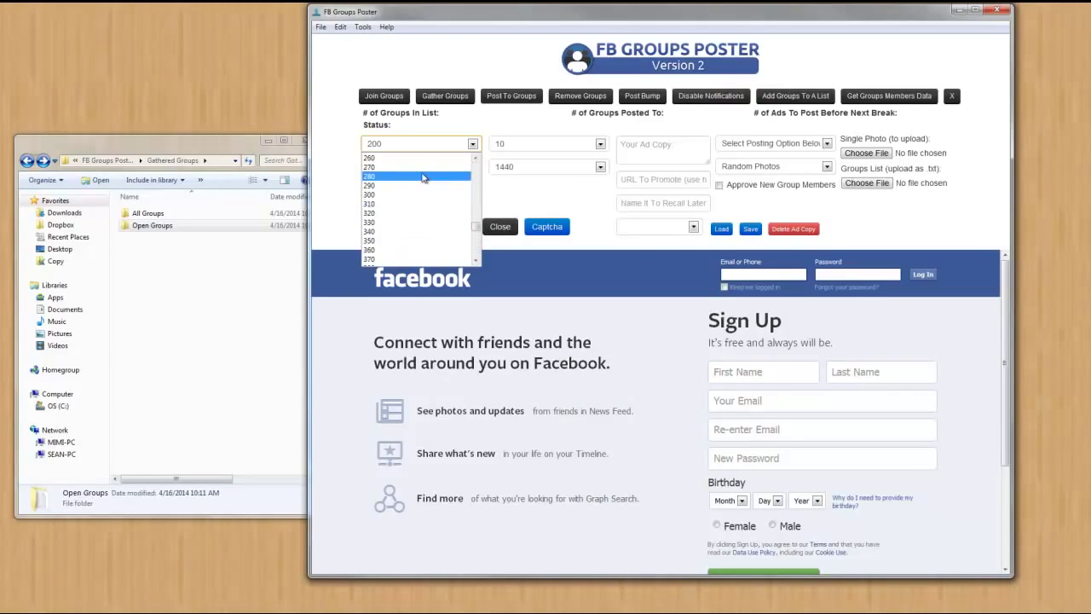
scroll(423, 177, up, 2)
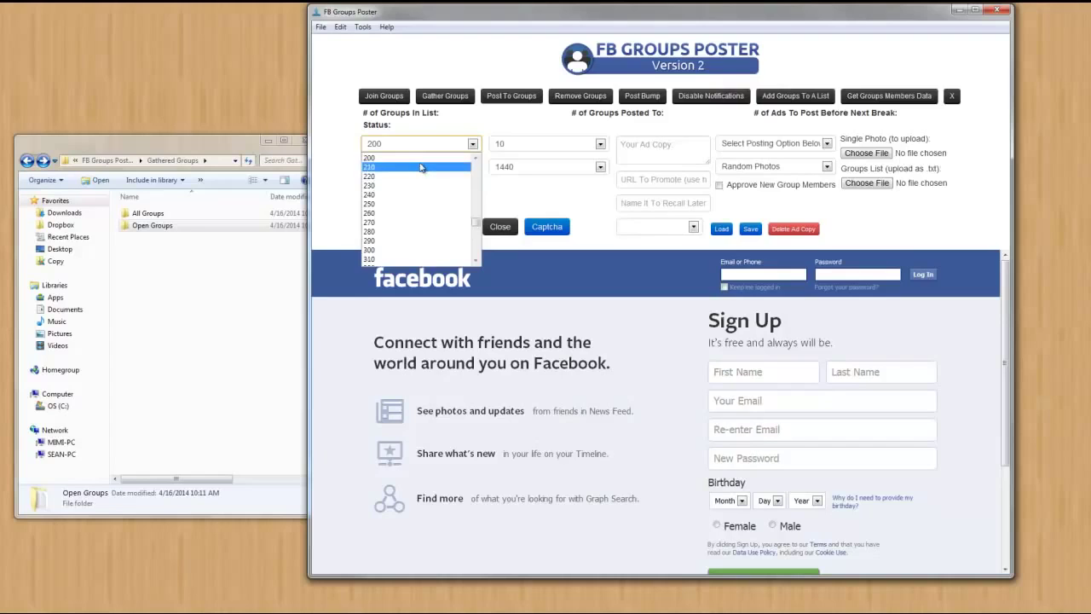
click(421, 159)
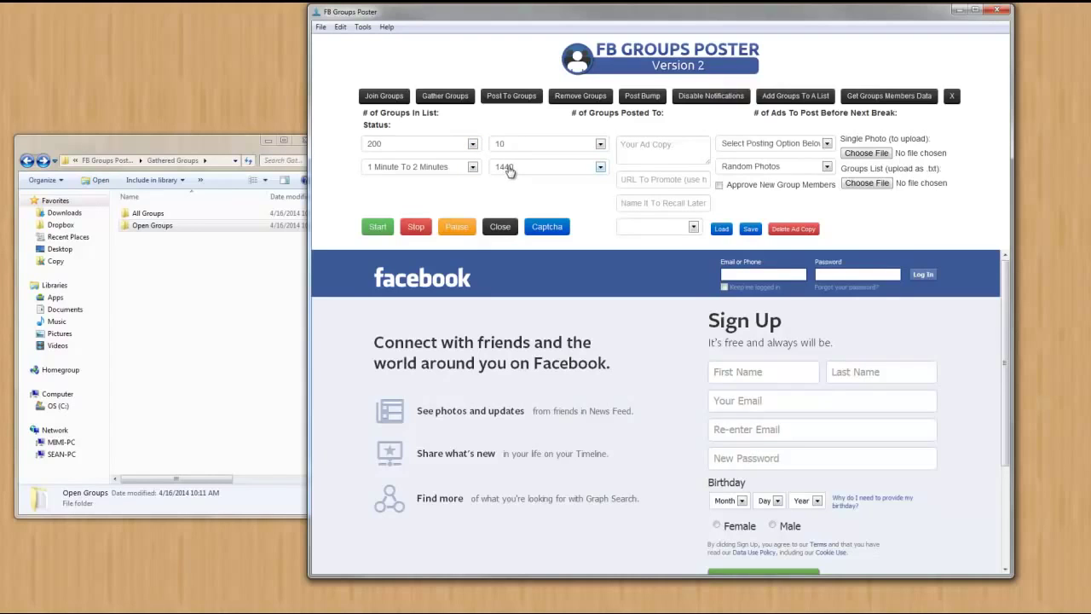
Step: Reselect 1440 as the break length and check the choices for the number of posts before a break
click(602, 168)
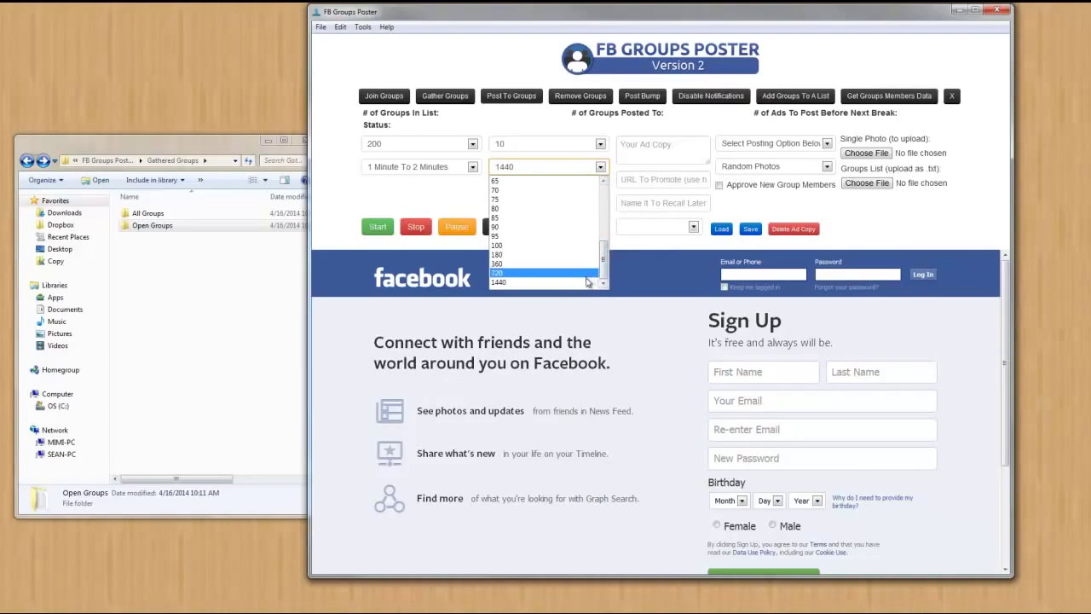
click(546, 281)
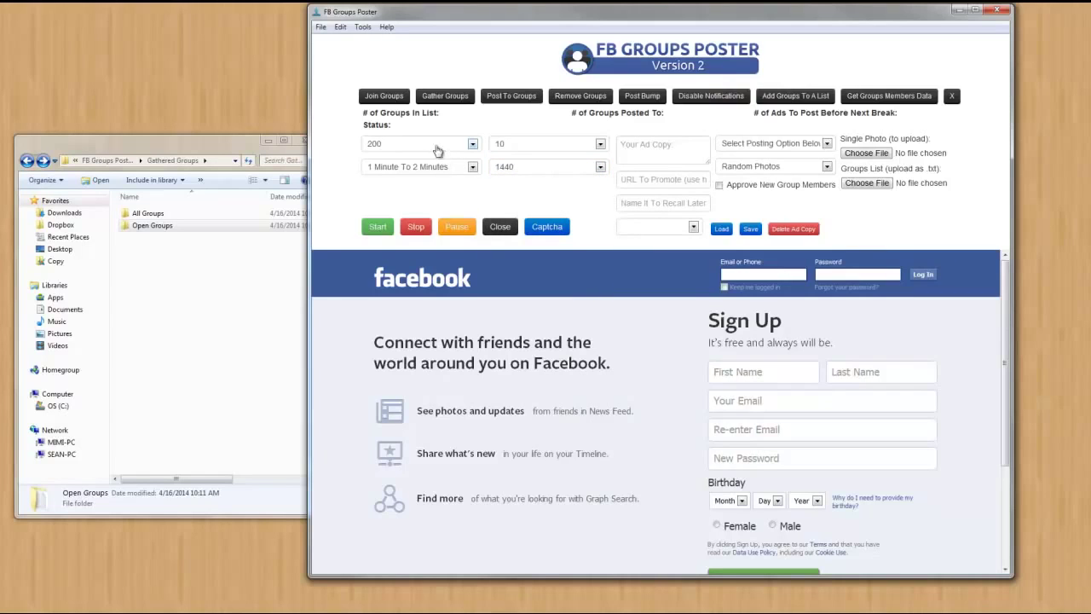
click(520, 146)
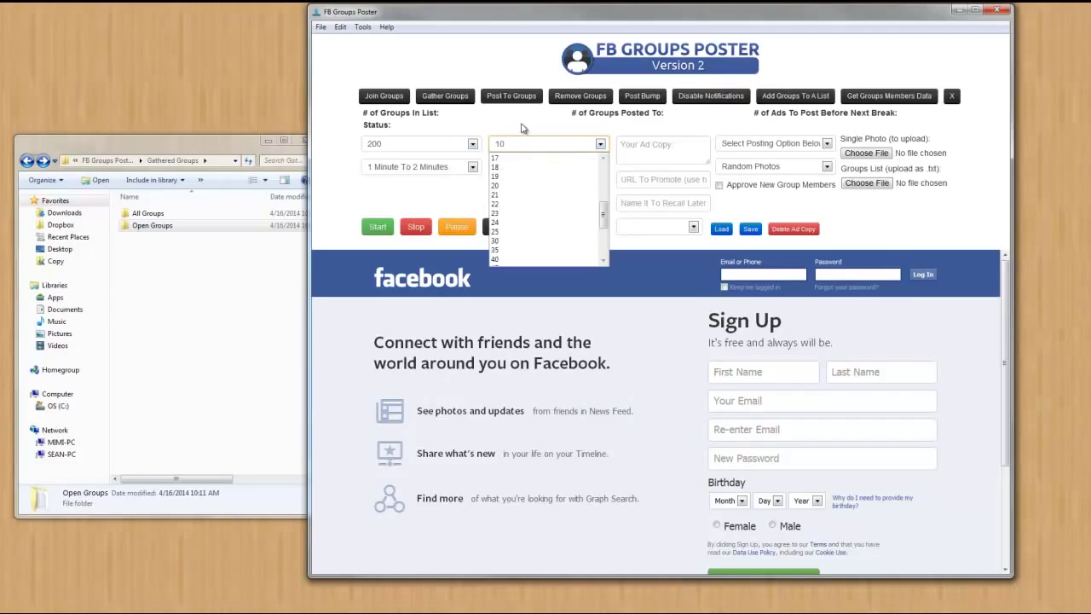
click(522, 127)
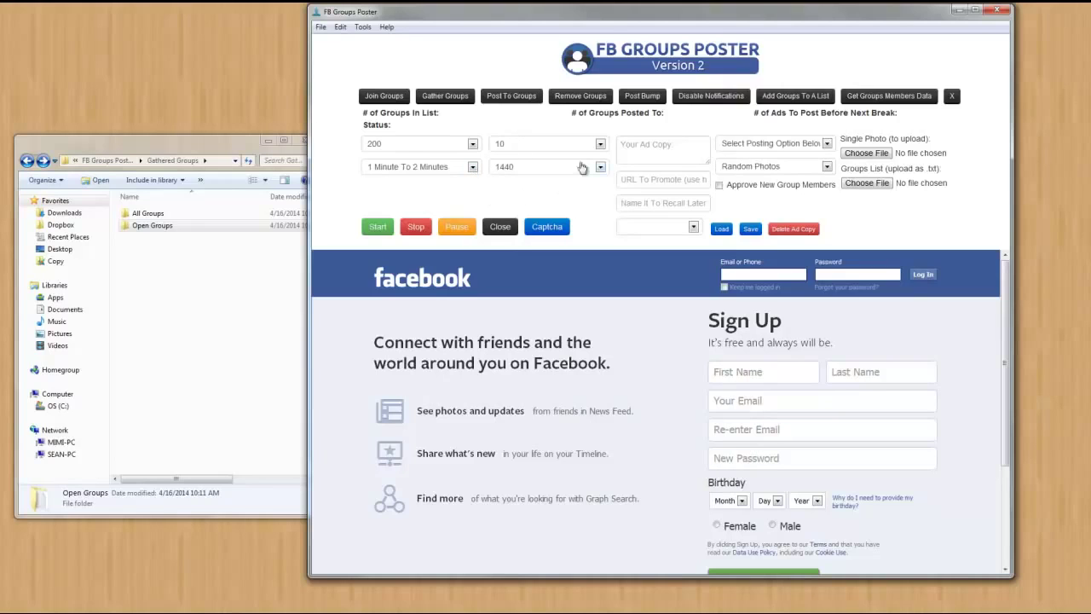
Step: Go over the ad copy, URL to promote and recall-name fields of the Post To Groups form
click(642, 143)
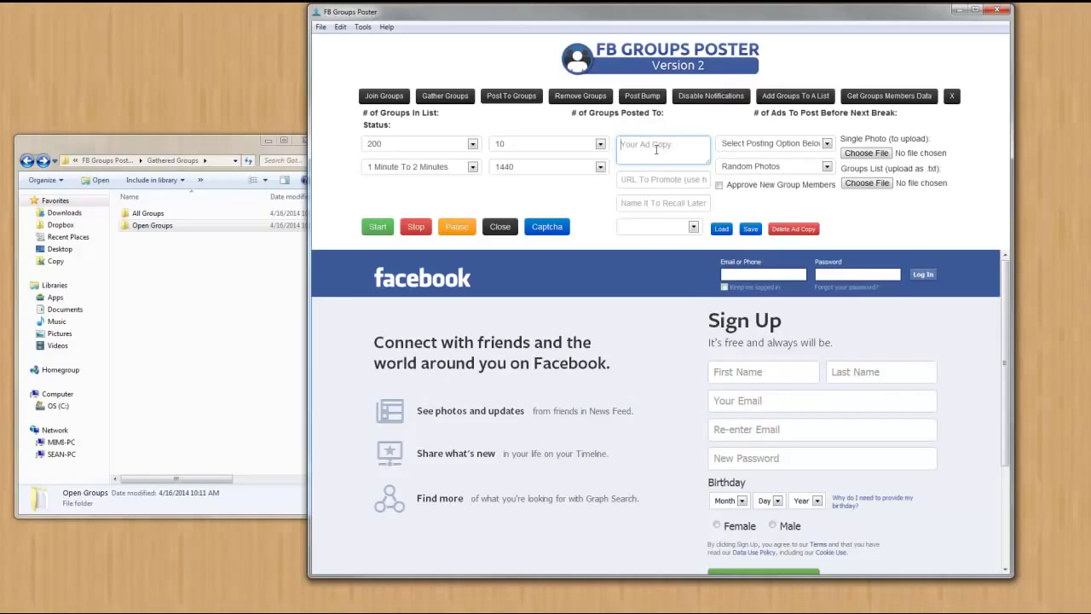
click(637, 179)
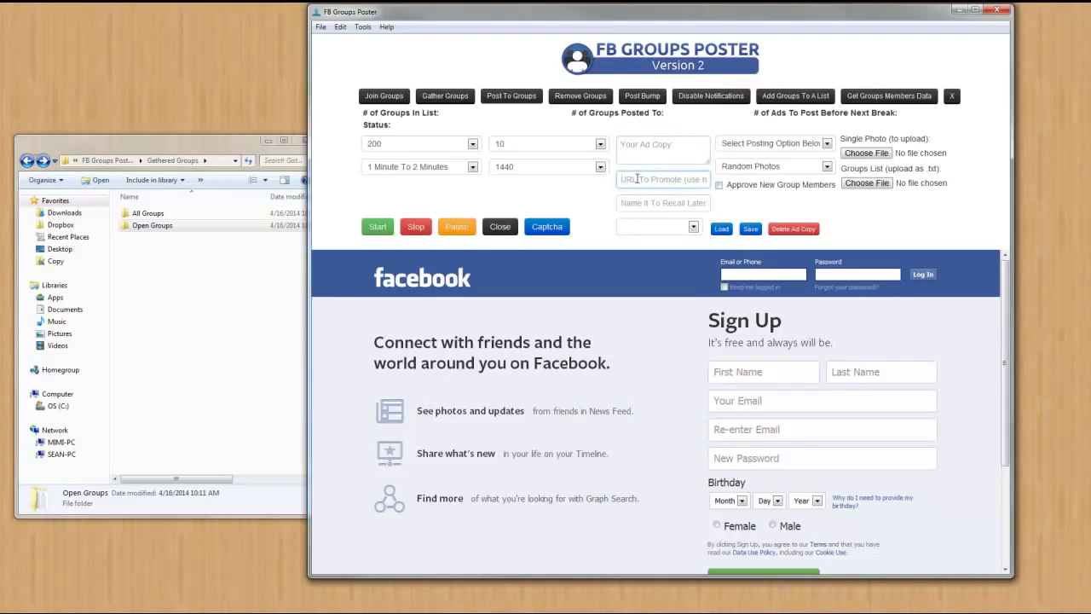
click(633, 152)
click(634, 177)
click(633, 149)
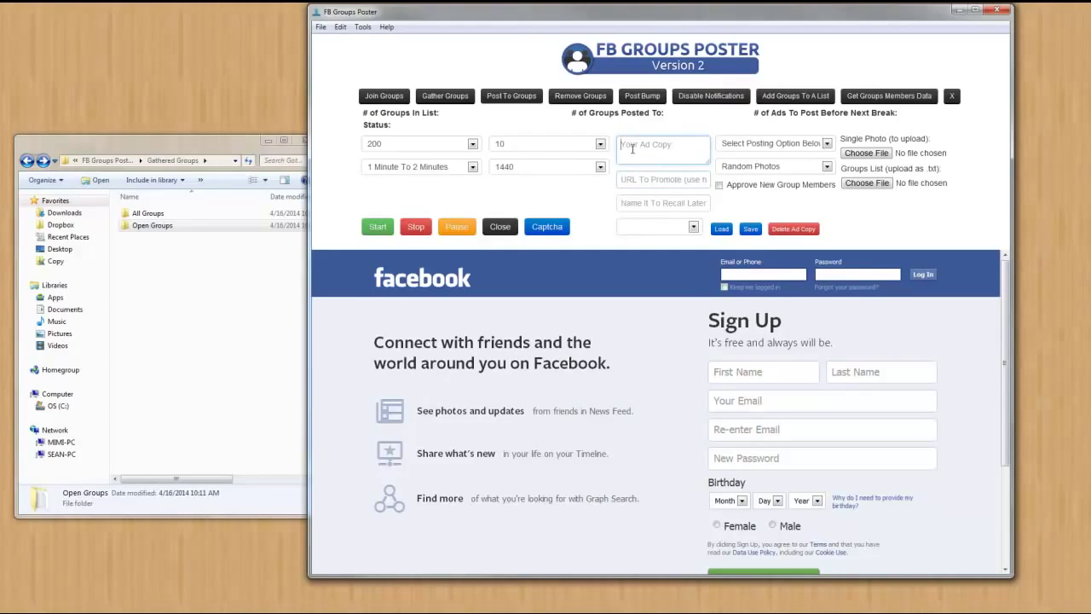
click(632, 178)
click(629, 199)
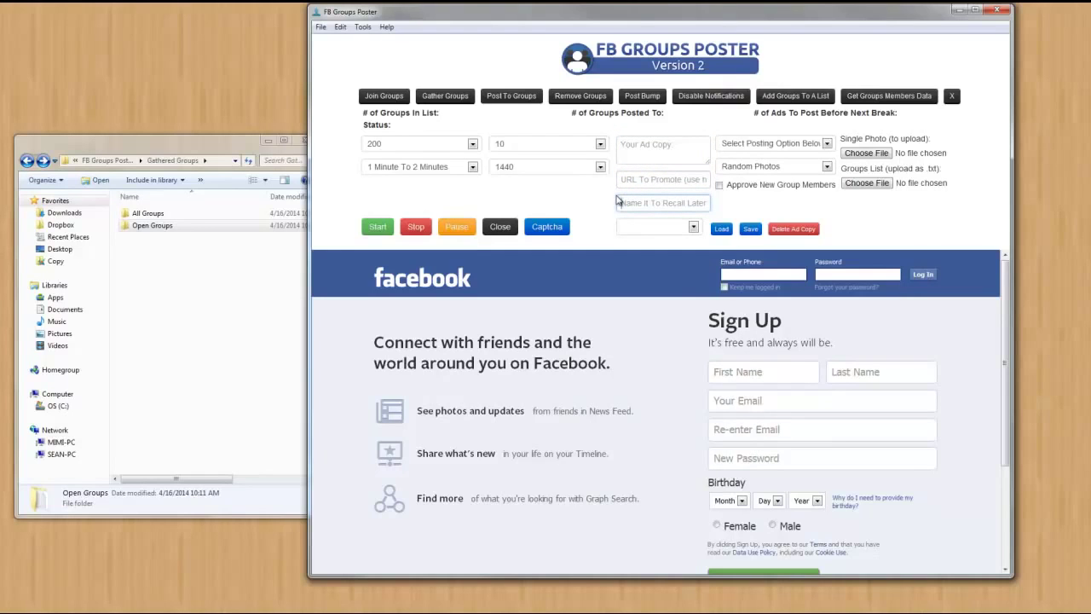
drag(512, 97, 530, 106)
click(951, 96)
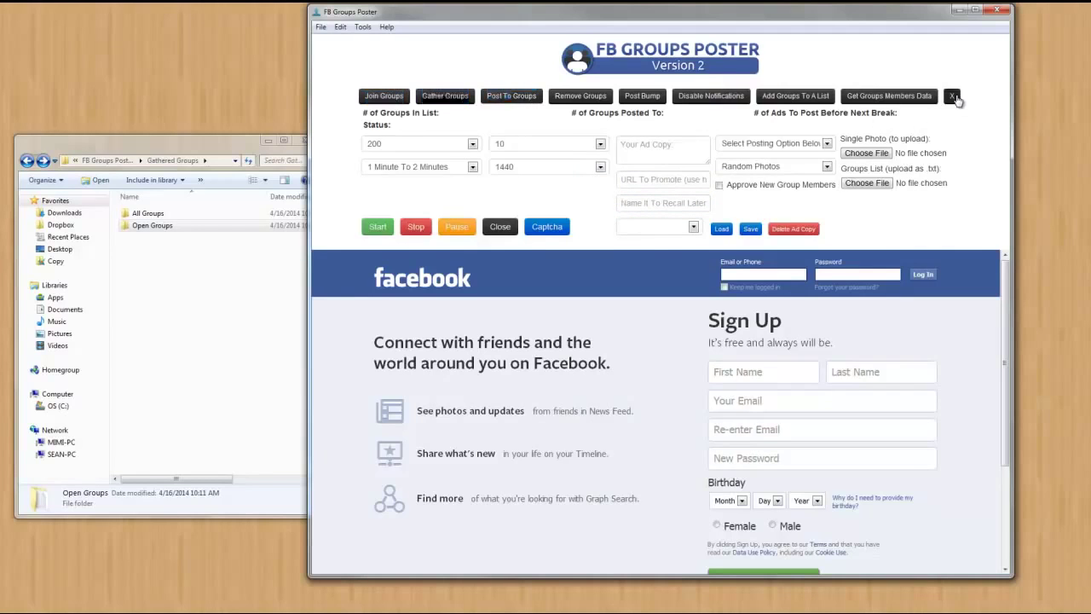
click(512, 96)
click(639, 150)
key(Tab)
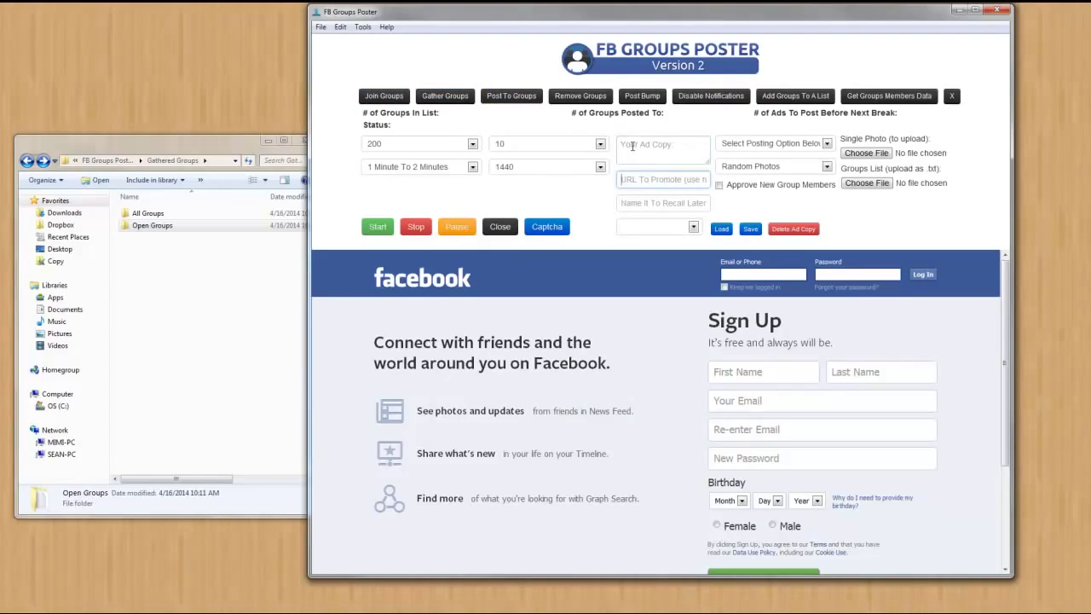
click(640, 202)
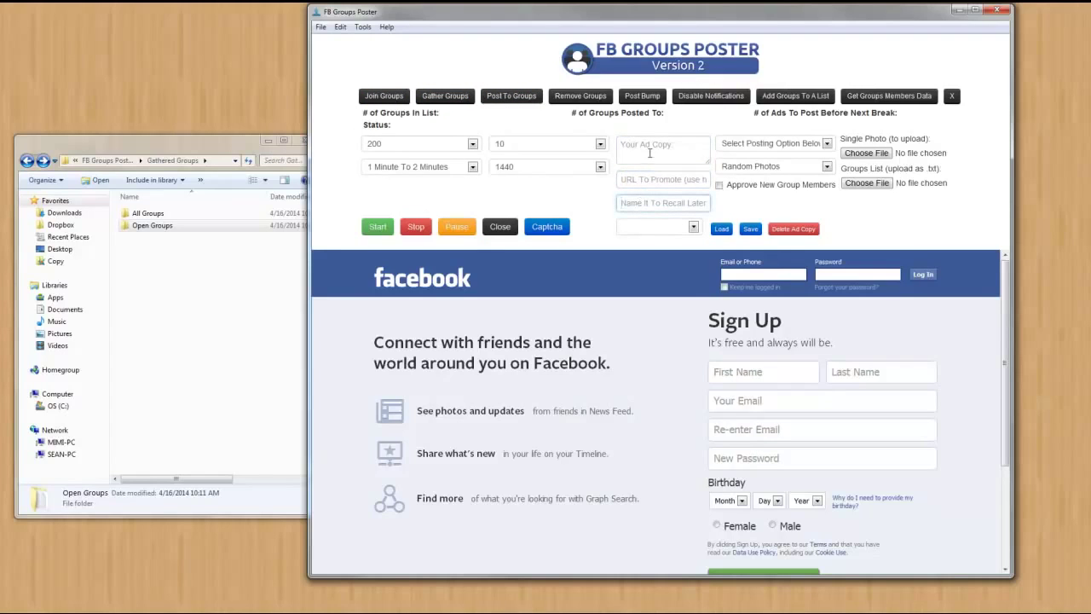
click(651, 153)
click(653, 179)
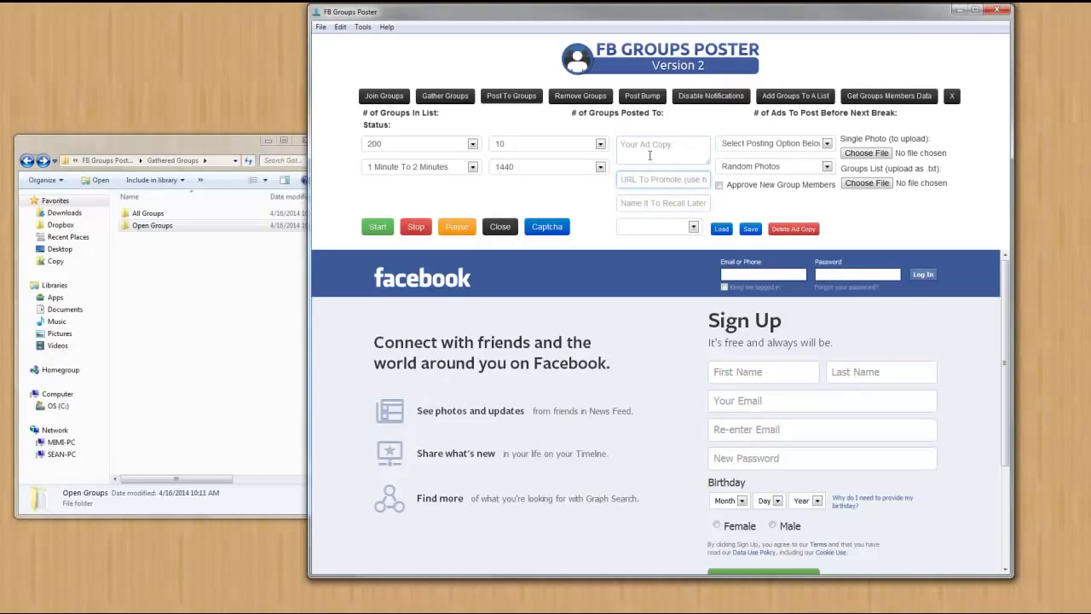
click(650, 155)
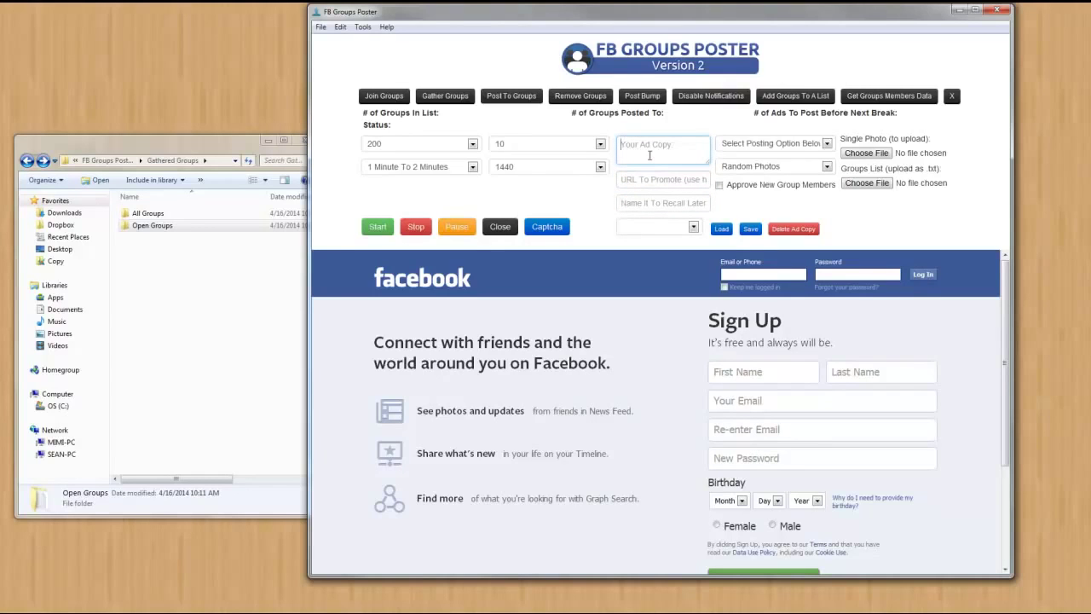
click(656, 203)
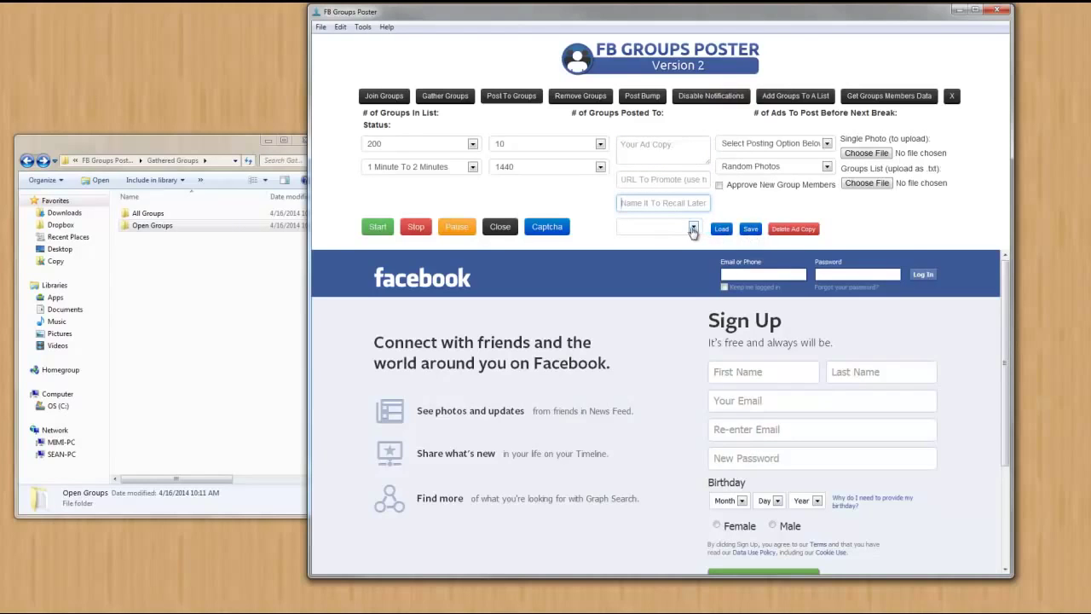
Step: Set the posting option to Post URL With Photo, and try No Photo before choosing Random Photos again
click(826, 144)
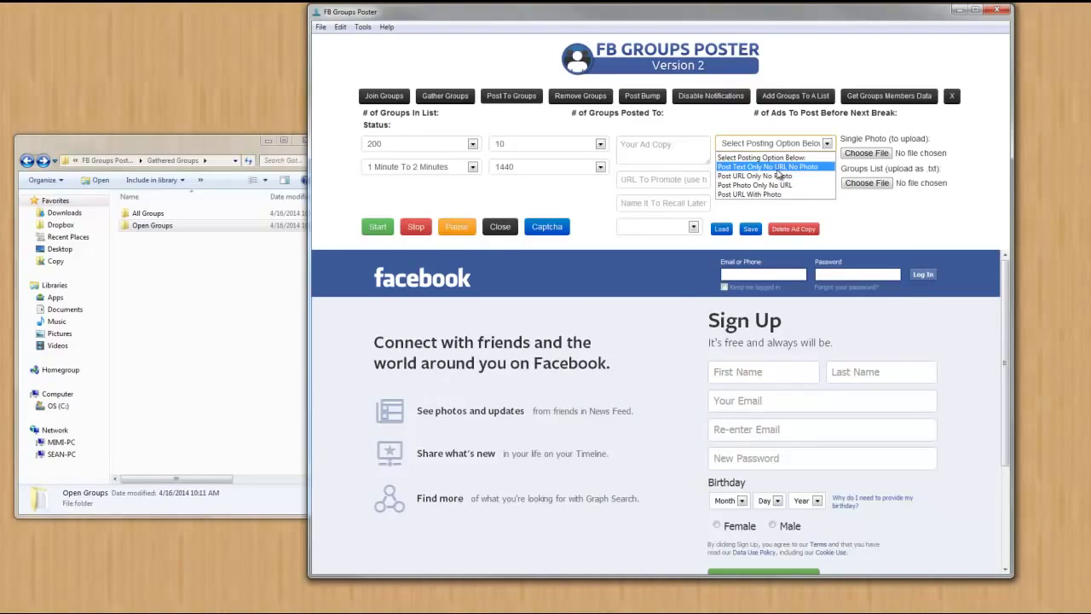
click(777, 196)
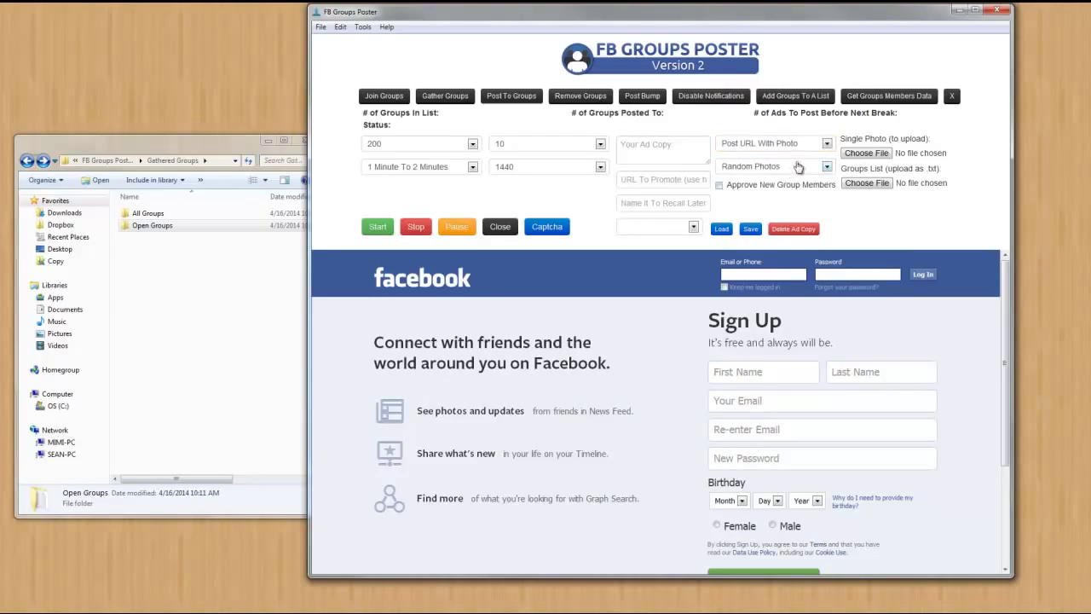
click(827, 167)
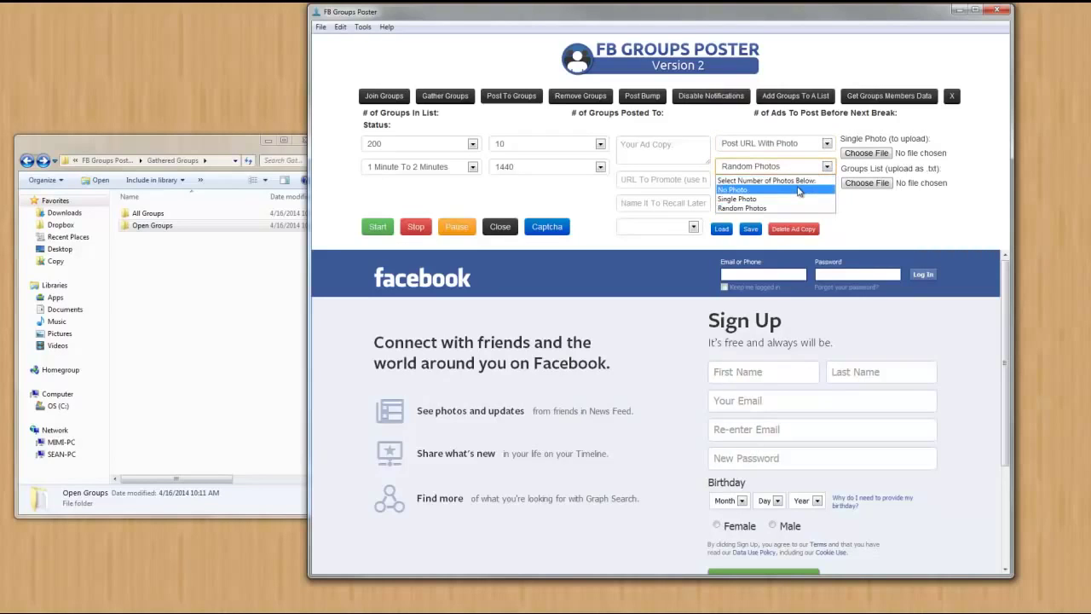
click(800, 191)
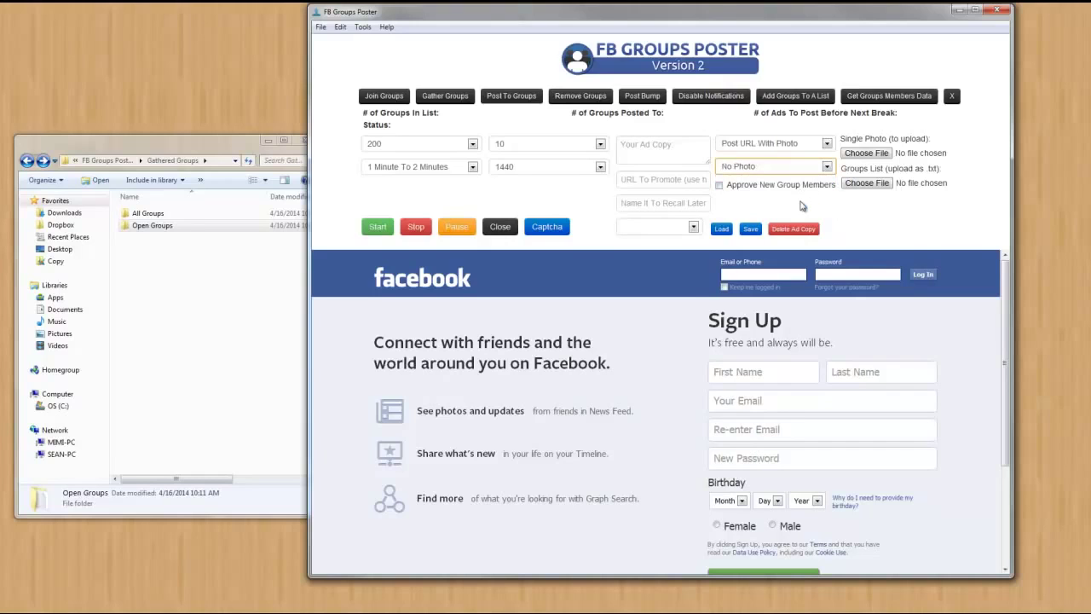
click(827, 167)
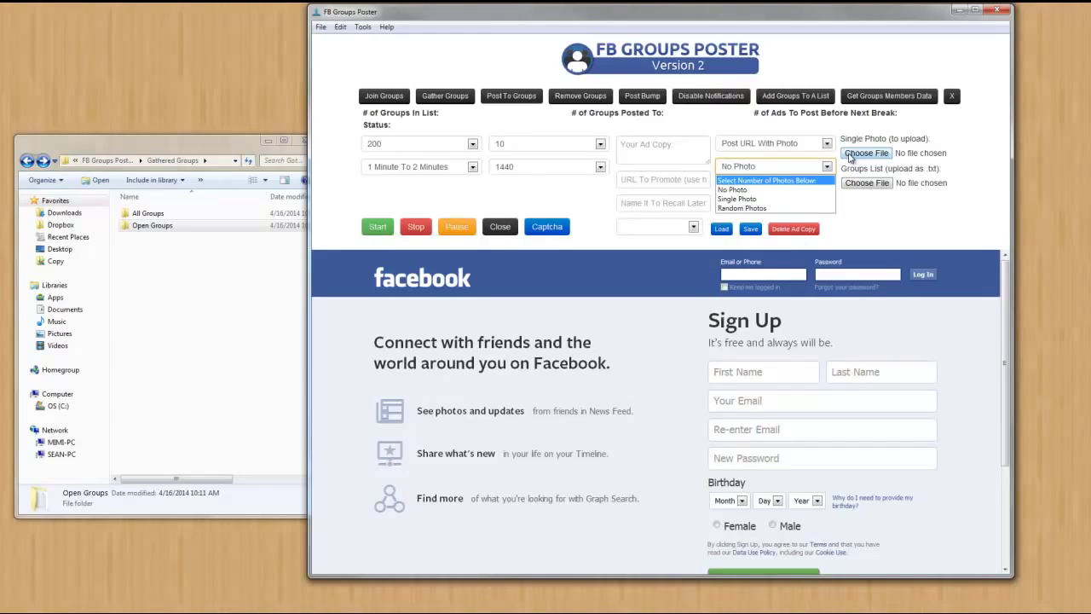
click(809, 209)
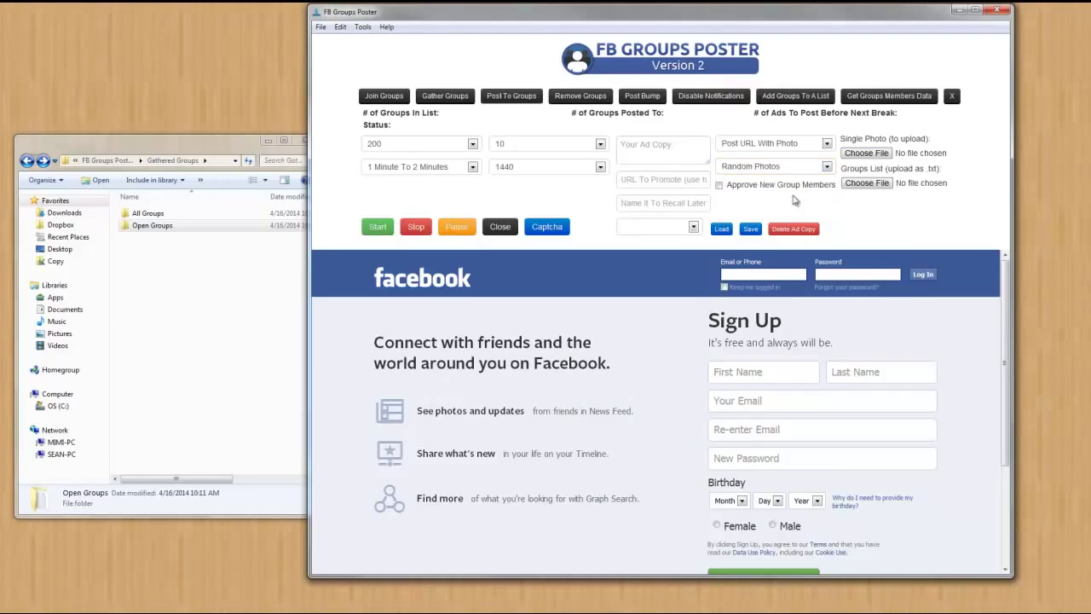
Step: Switch to the file explorer and open the Random Images and Photos folder inside FB Groups Poster Folders
click(28, 161)
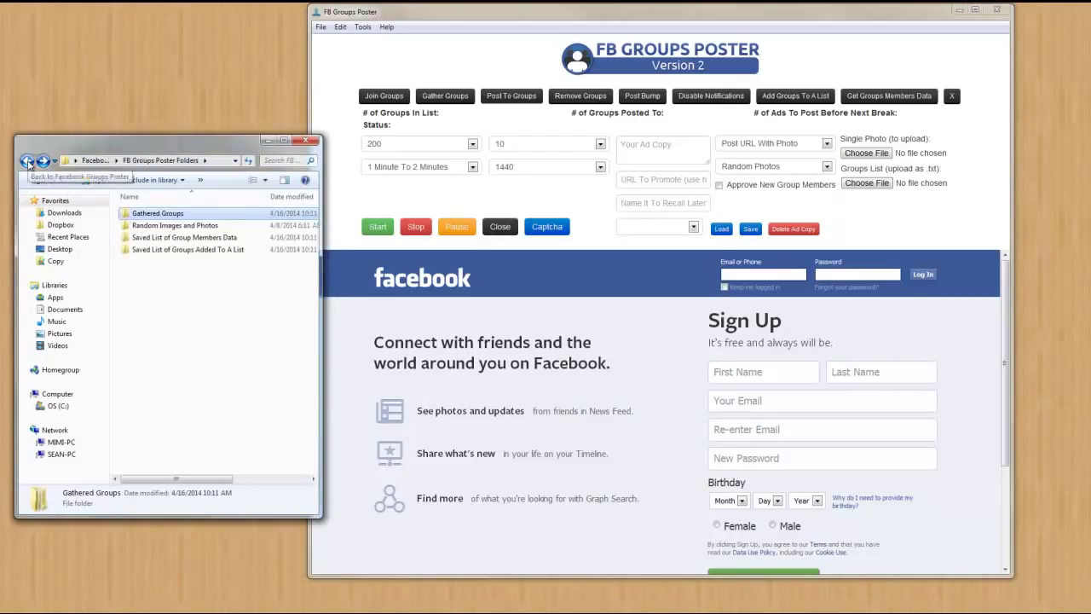
click(27, 161)
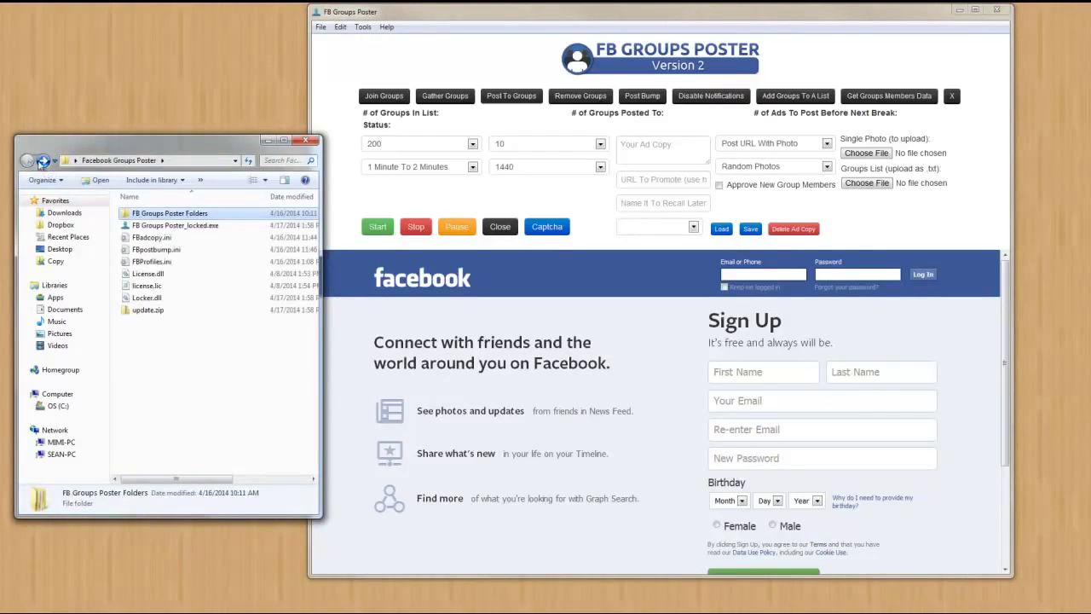
double_click(169, 215)
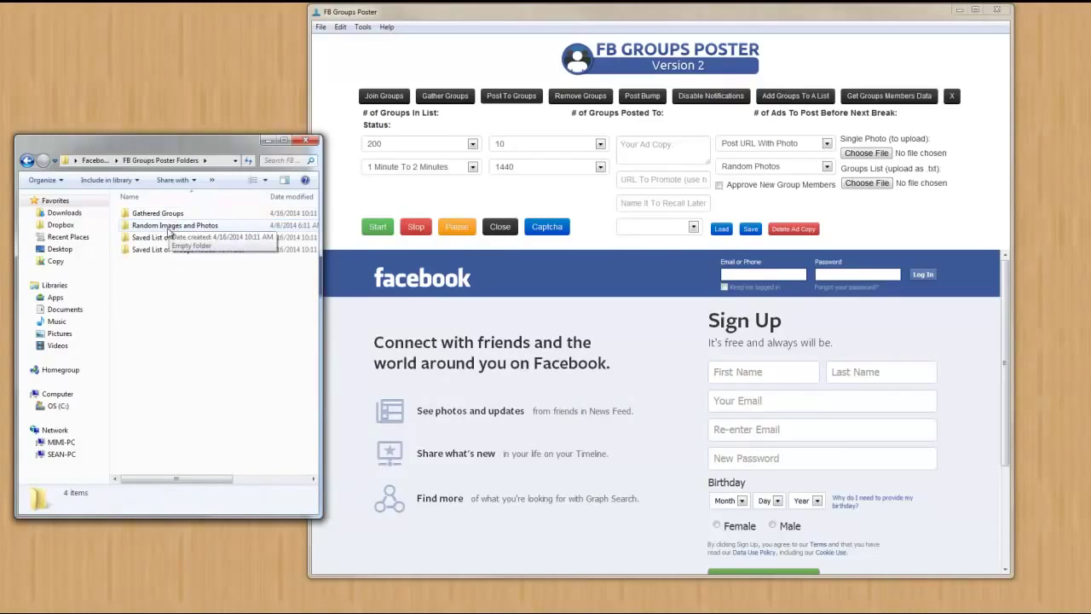
double_click(168, 225)
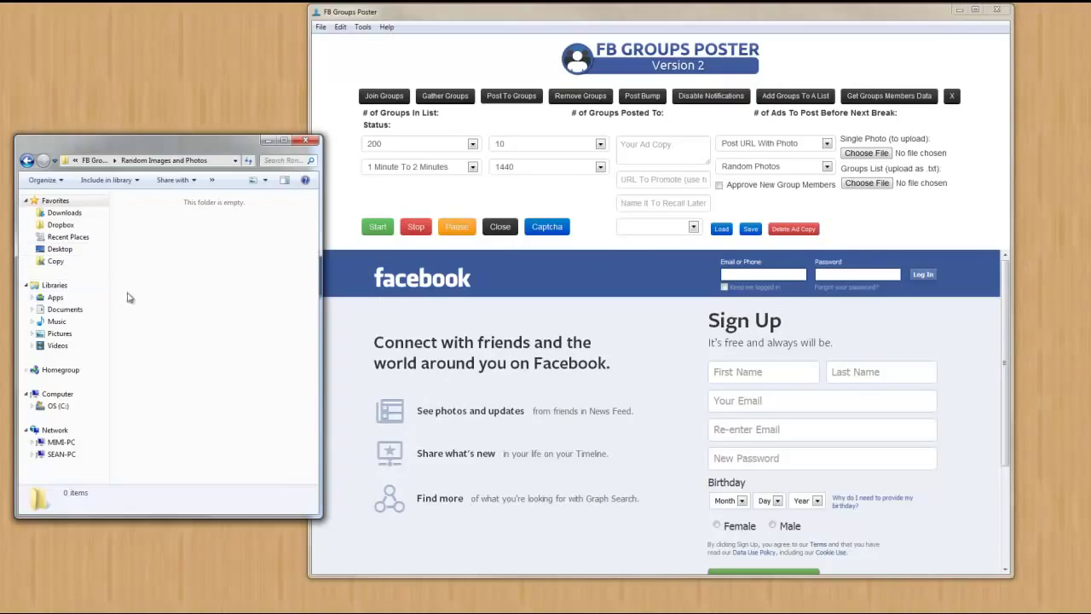
Step: Switch back to FB Groups Poster, then enable Approve New Group Members and disable it again
click(718, 185)
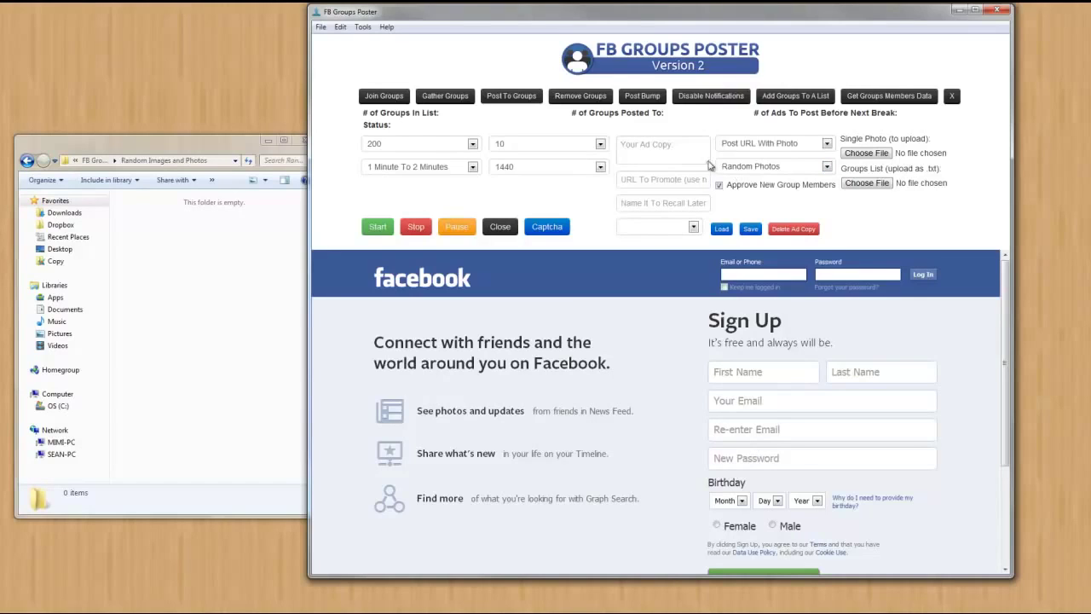
click(720, 186)
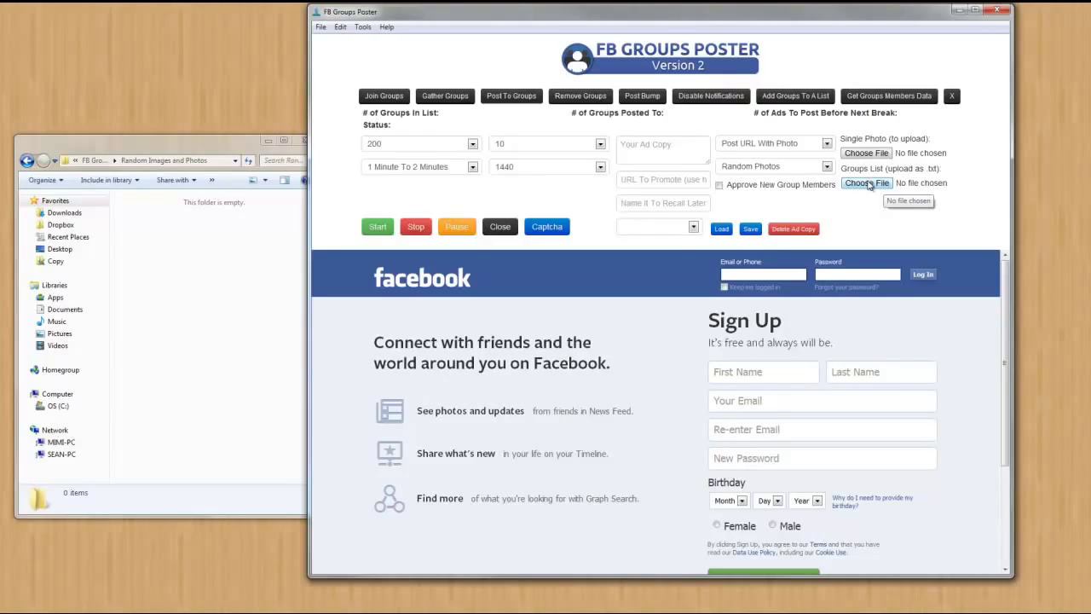
Step: Look over the available numbers of ads to post for the day in the posting form
click(474, 145)
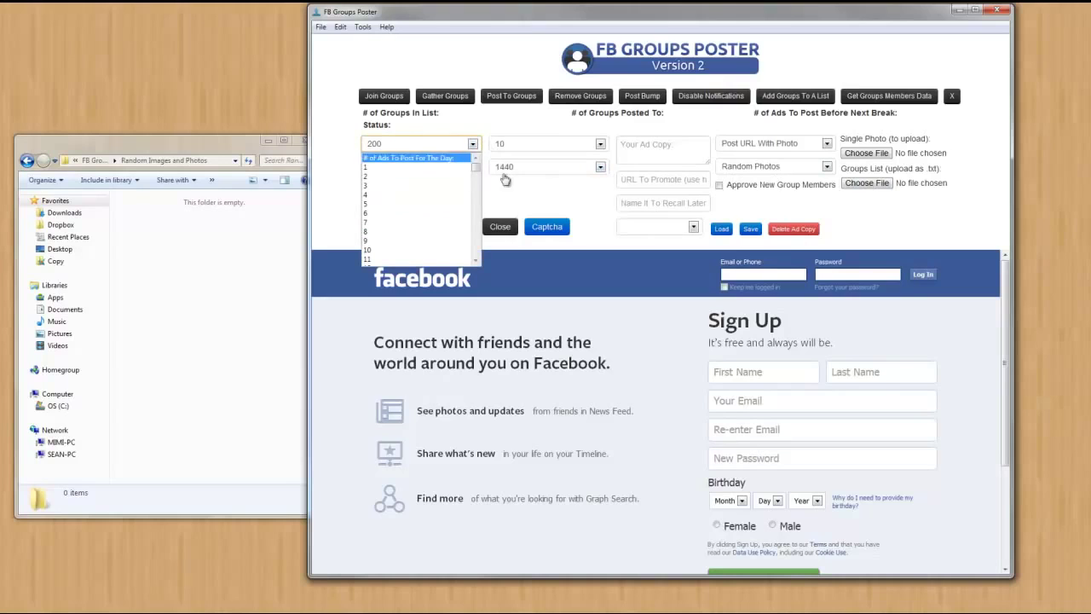
key(Down)
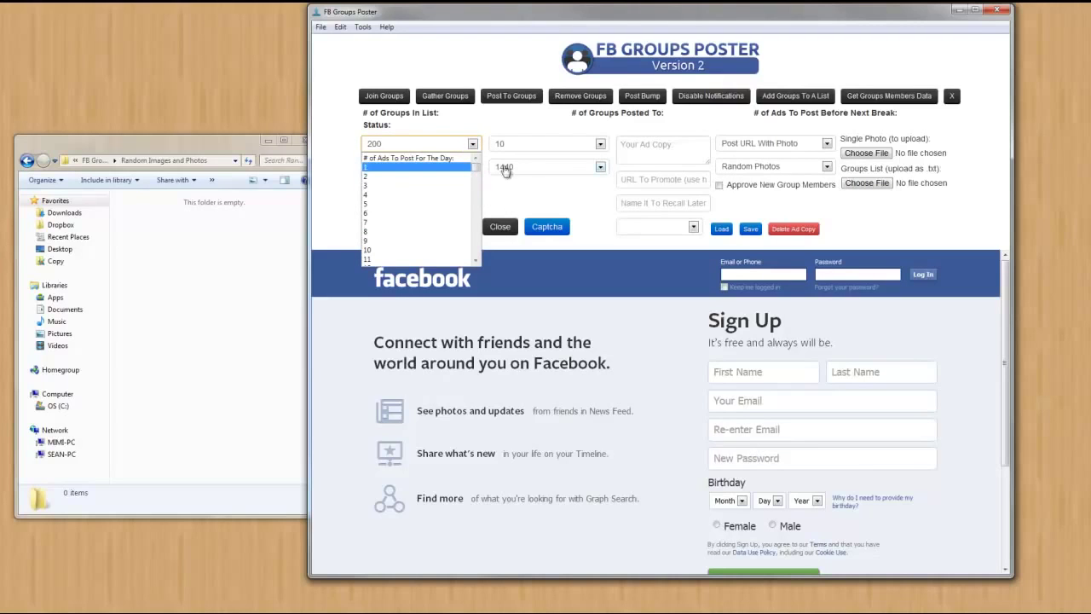
key(Escape)
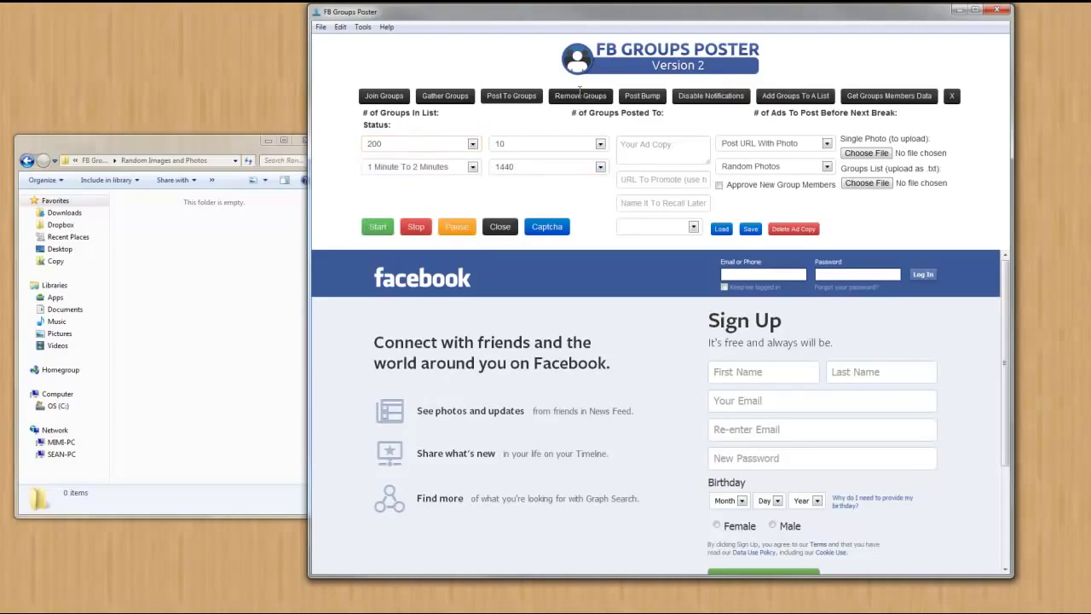
Step: Open the Remove Groups form and reset its group type to the unselected placeholder option
click(580, 96)
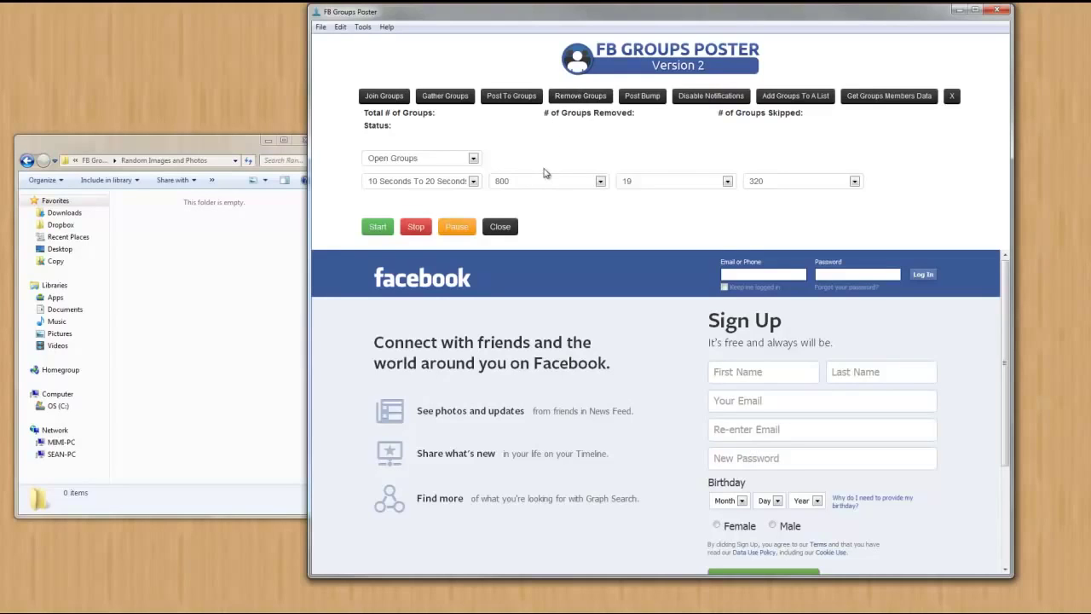
click(474, 158)
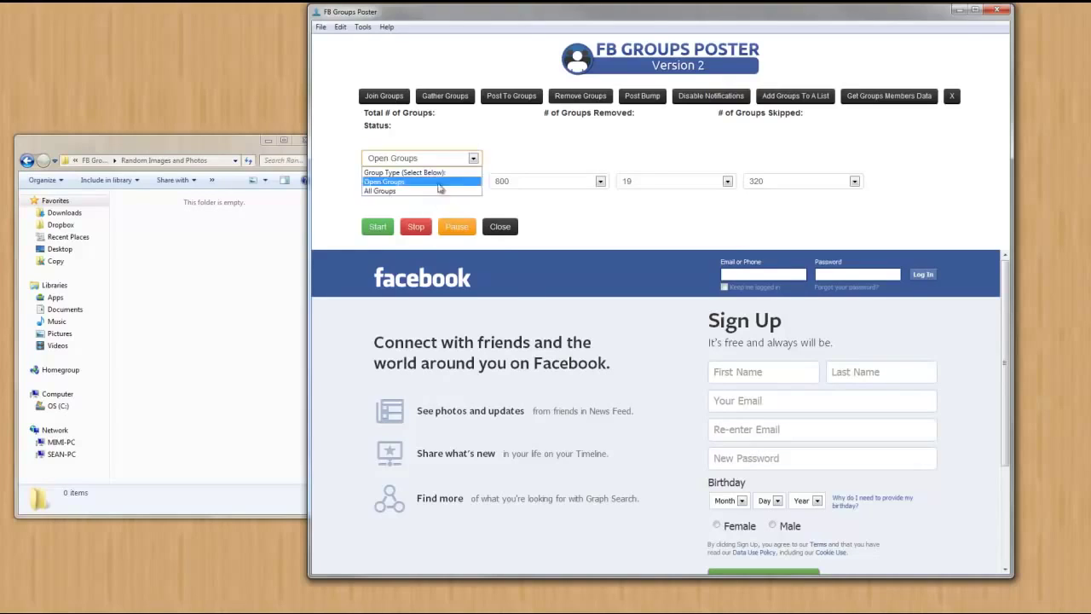
click(409, 172)
Step: Set the wait between group removals to 5 Minutes To 10 Minutes and remove groups that have less than 400 members
click(474, 180)
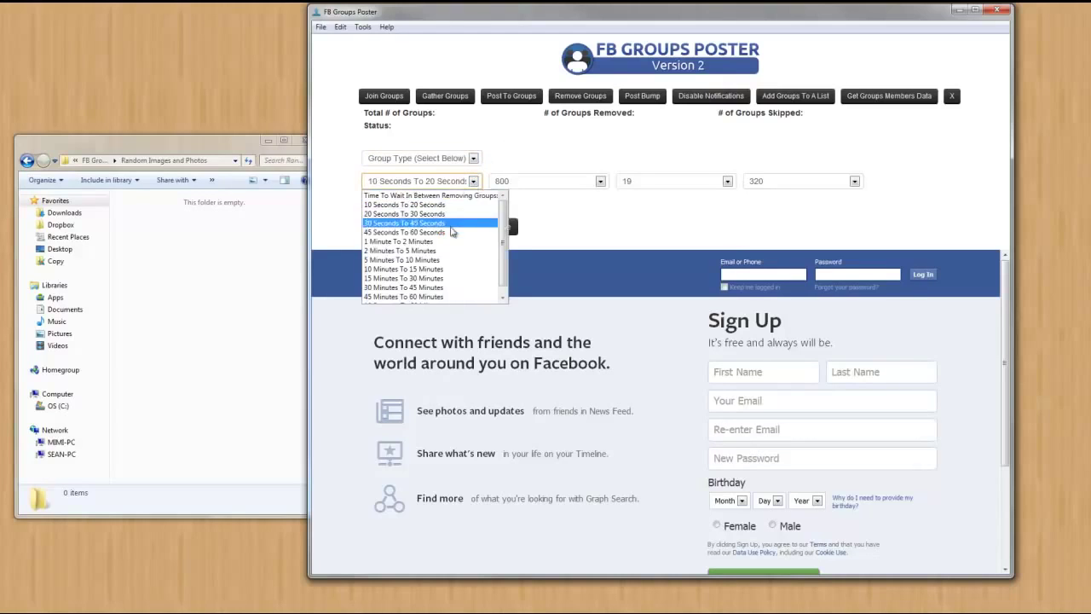
click(430, 259)
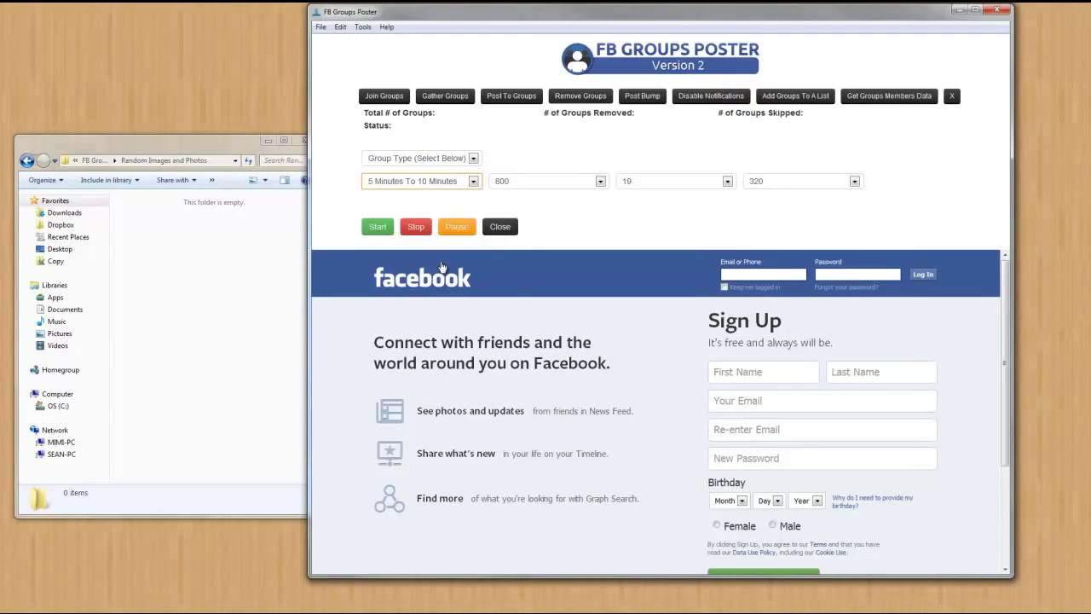
click(505, 183)
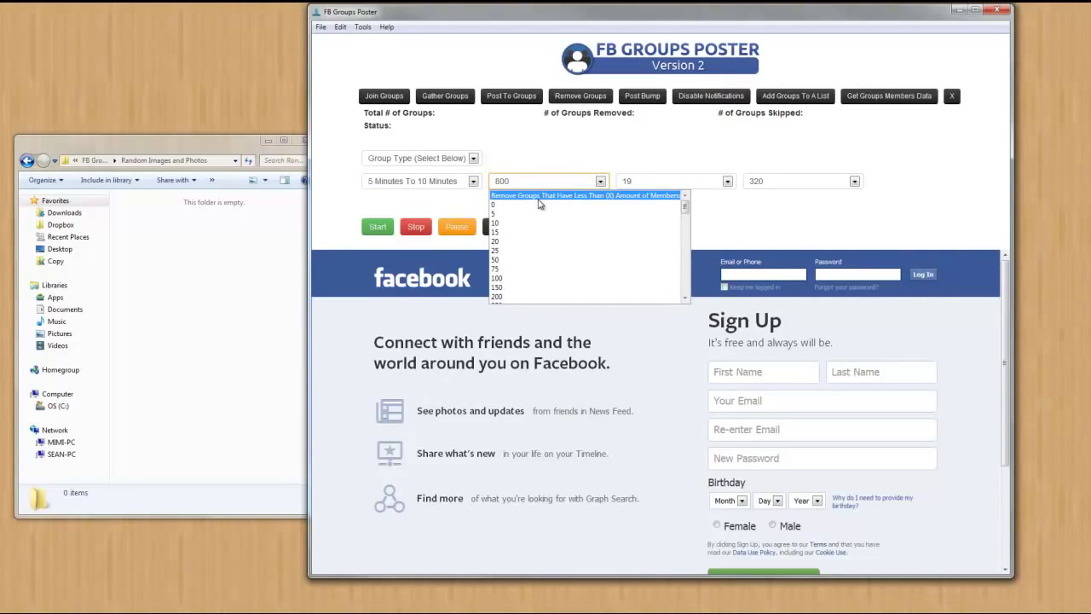
scroll(592, 261, down, 3)
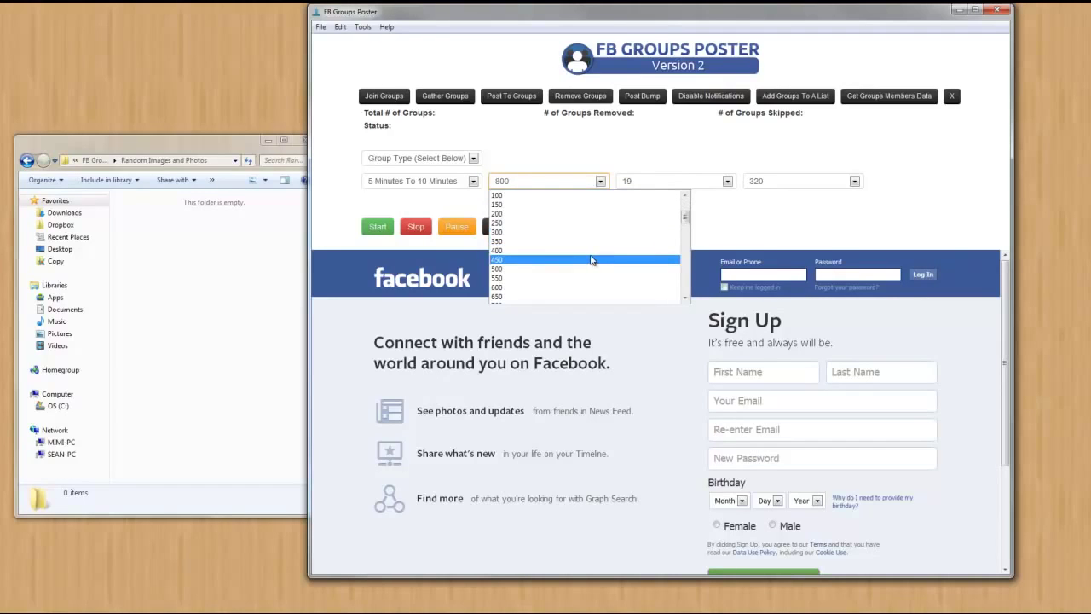
click(591, 252)
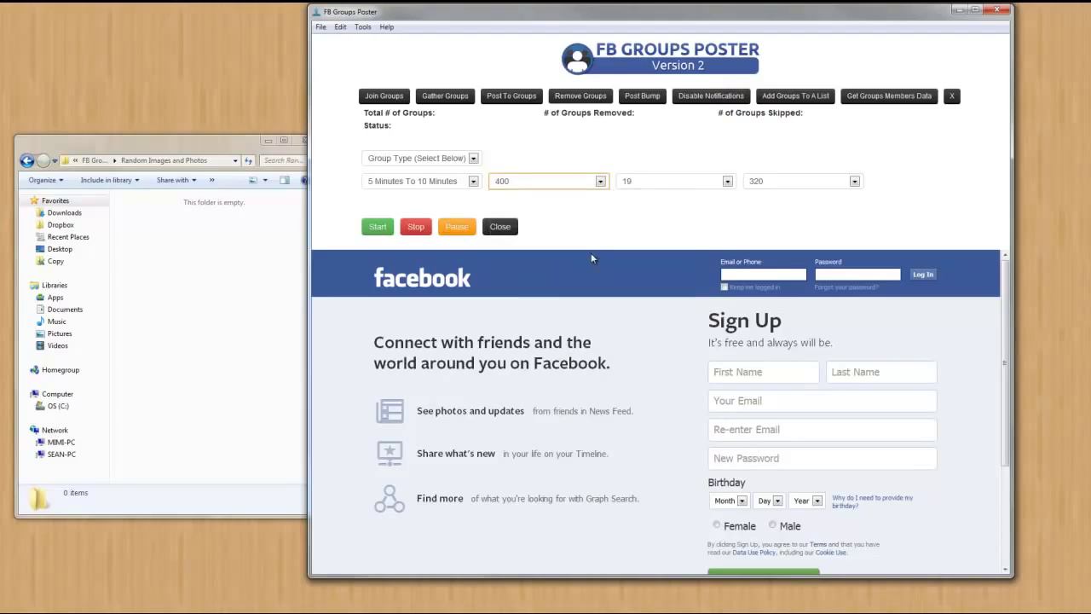
Step: Reset both the number of all groups and the number of open groups to remove to their placeholder options
click(648, 183)
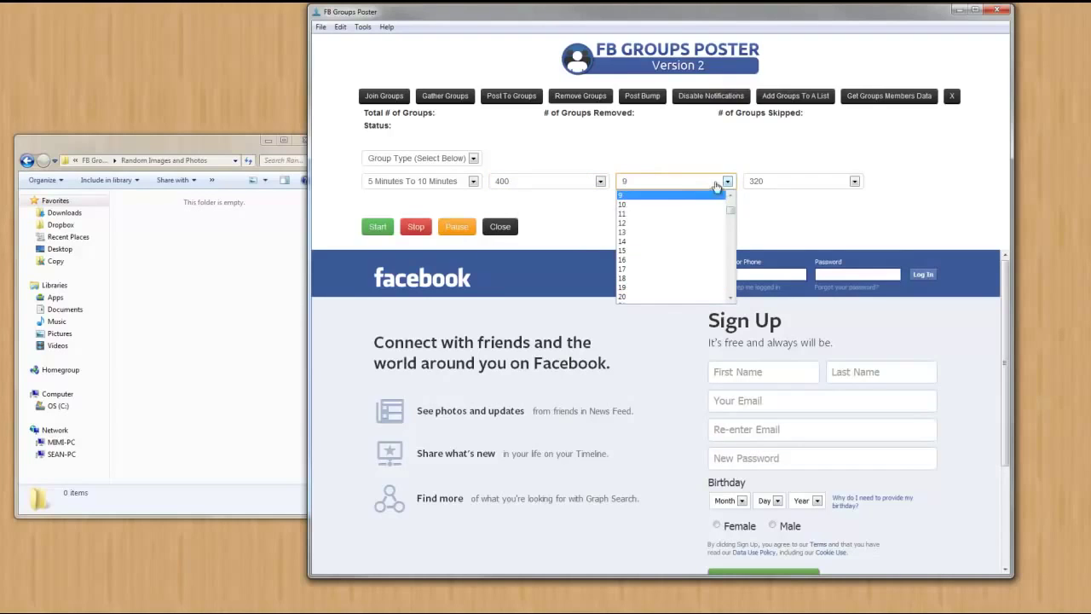
drag(732, 210, 731, 200)
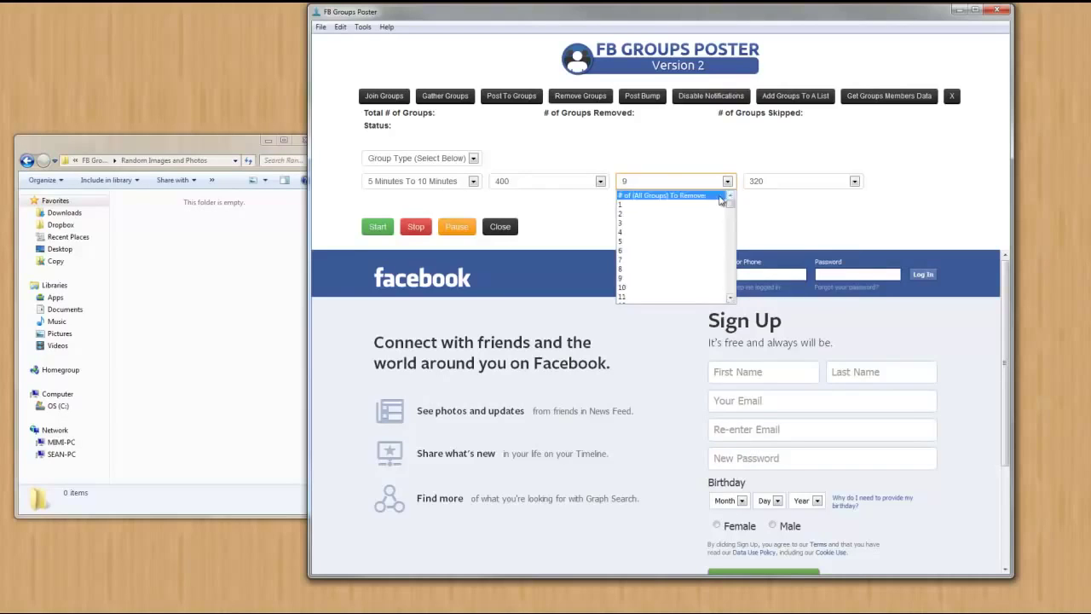
click(669, 195)
click(854, 181)
click(837, 197)
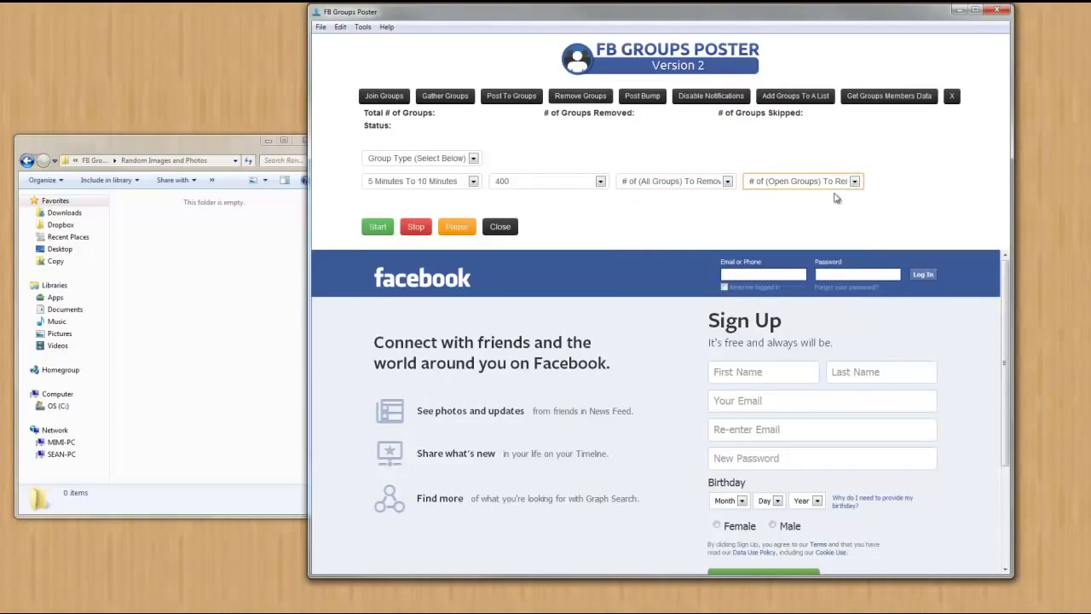
Step: Choose All Groups as the group type and set the number of all groups to remove to 4
click(473, 159)
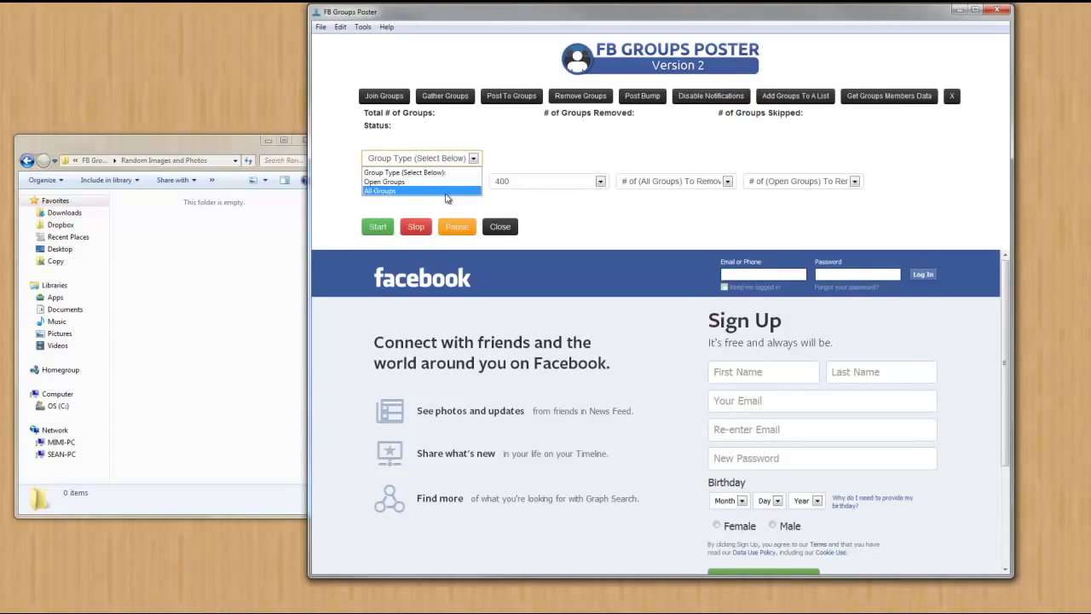
click(446, 193)
click(645, 182)
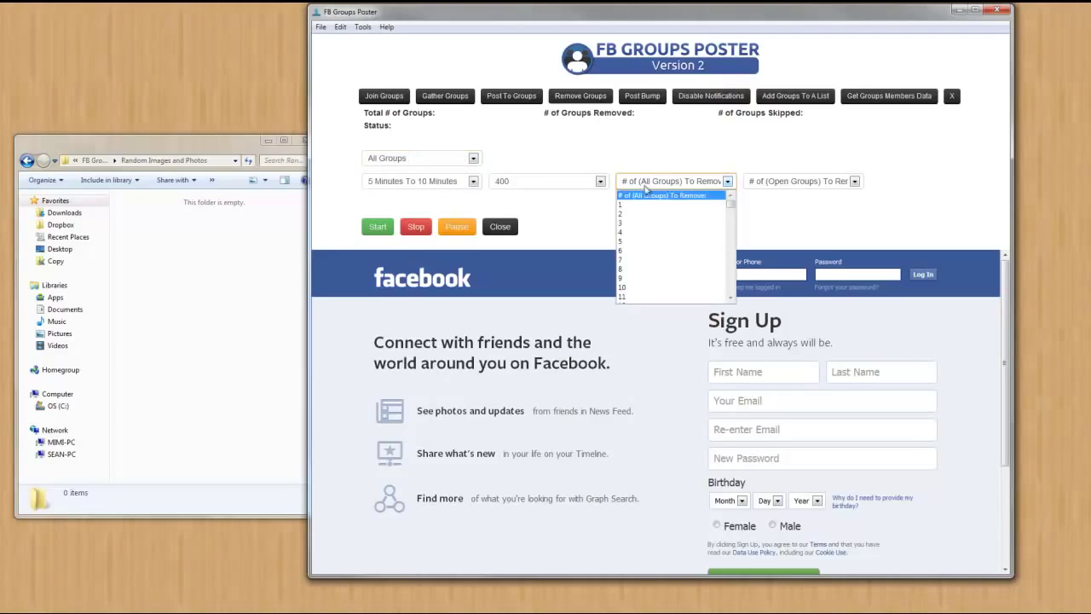
click(635, 231)
Step: Change the group type to Open Groups and set the number of open groups to remove to 32
click(474, 158)
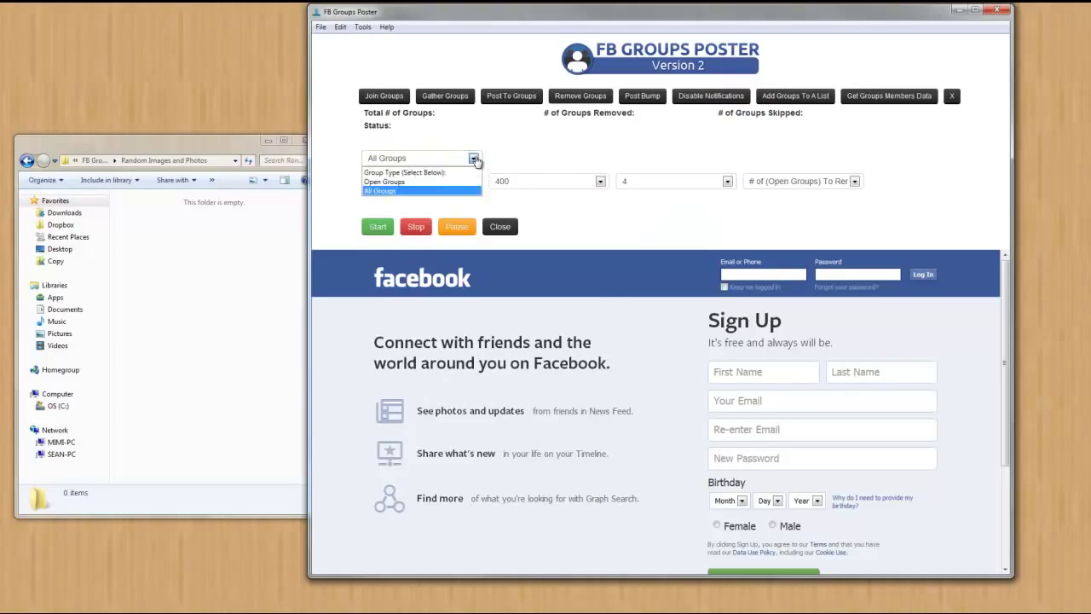
click(451, 182)
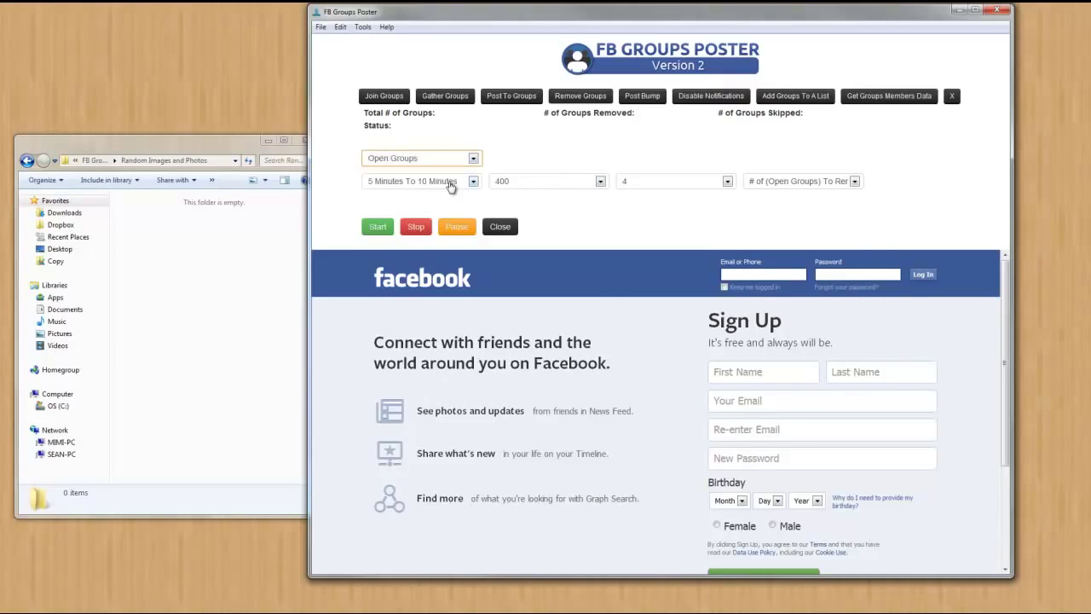
click(853, 181)
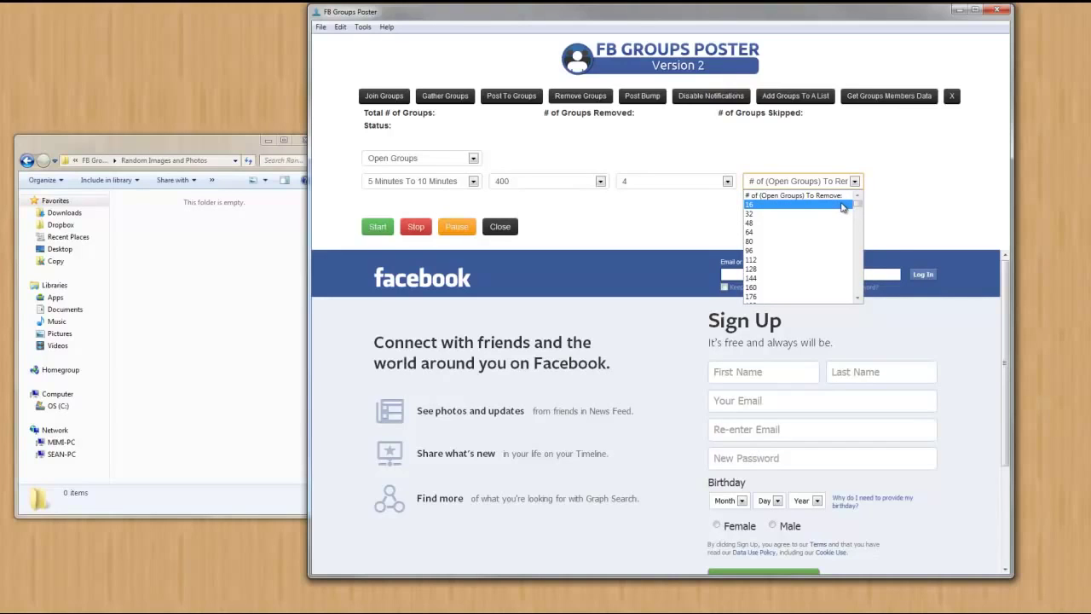
click(840, 214)
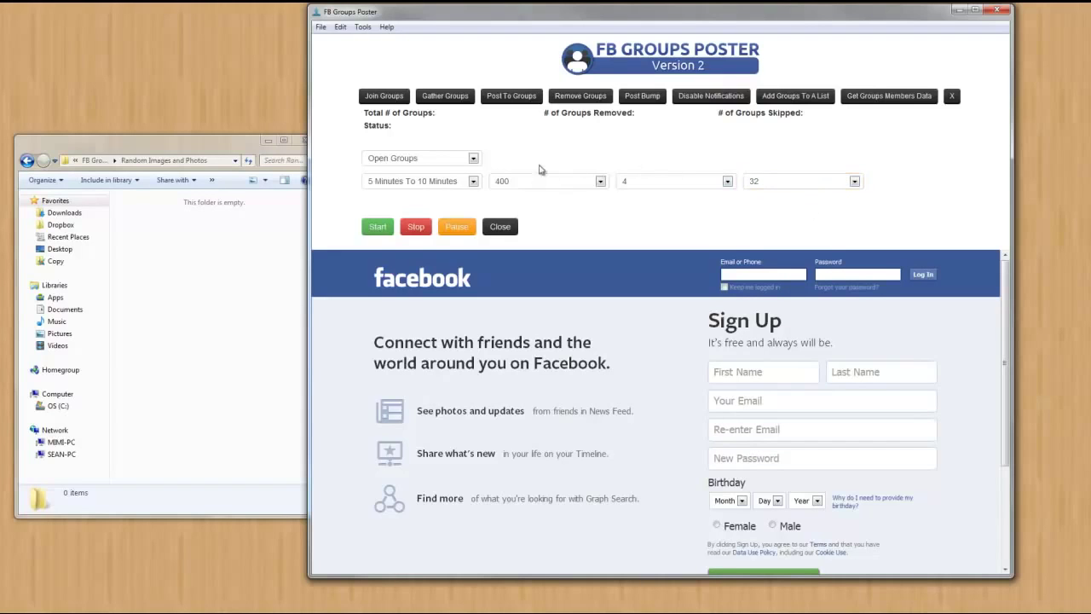
Step: Open the Post Bump form and try Post Bump With Comment before selecting Post Bump With Comment Removed
click(645, 99)
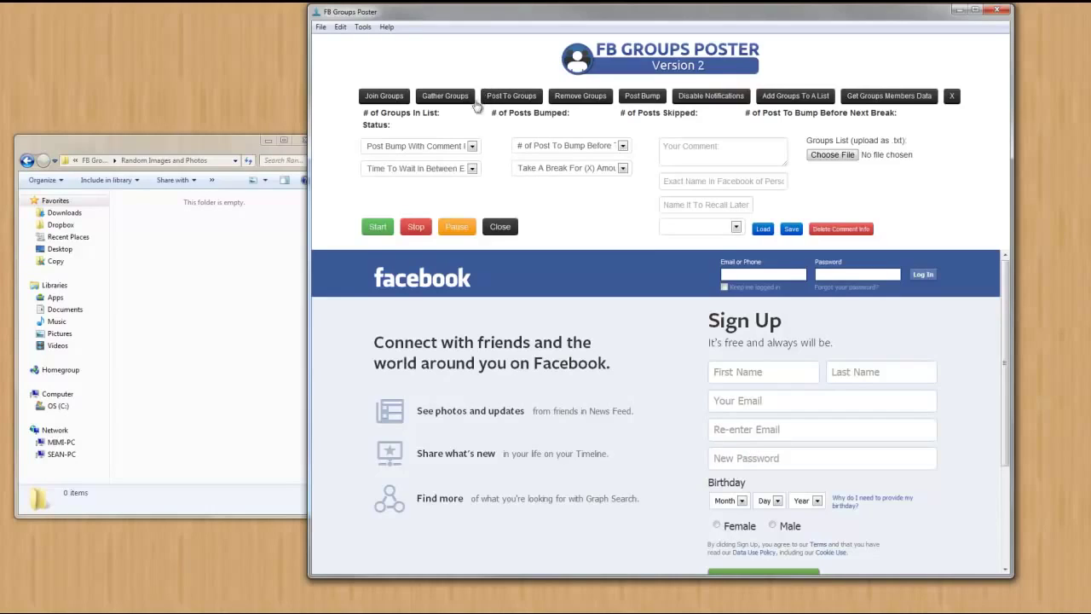
click(471, 146)
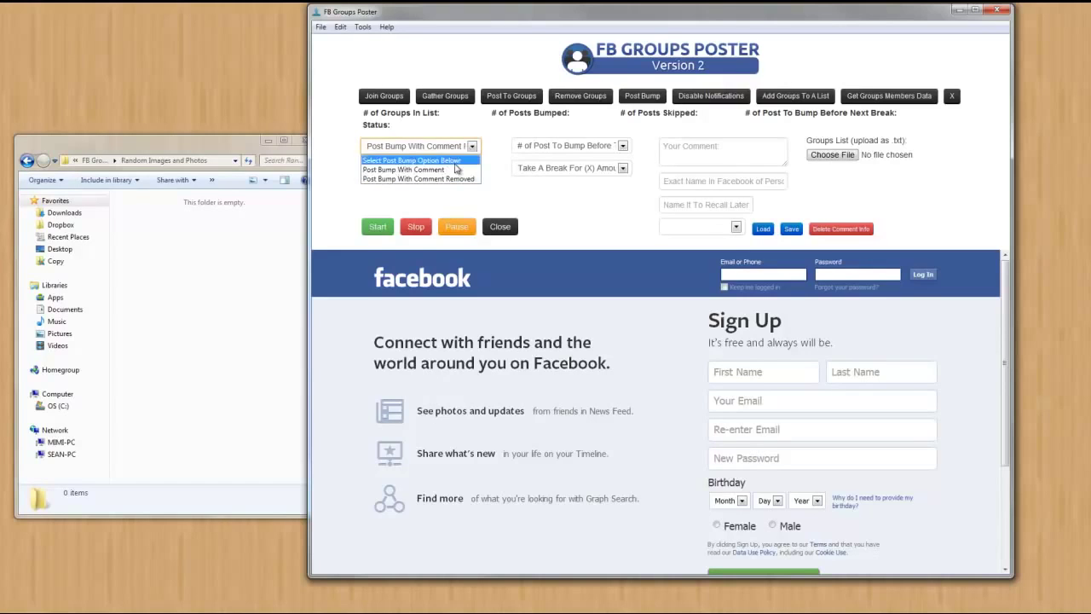
click(456, 171)
click(472, 146)
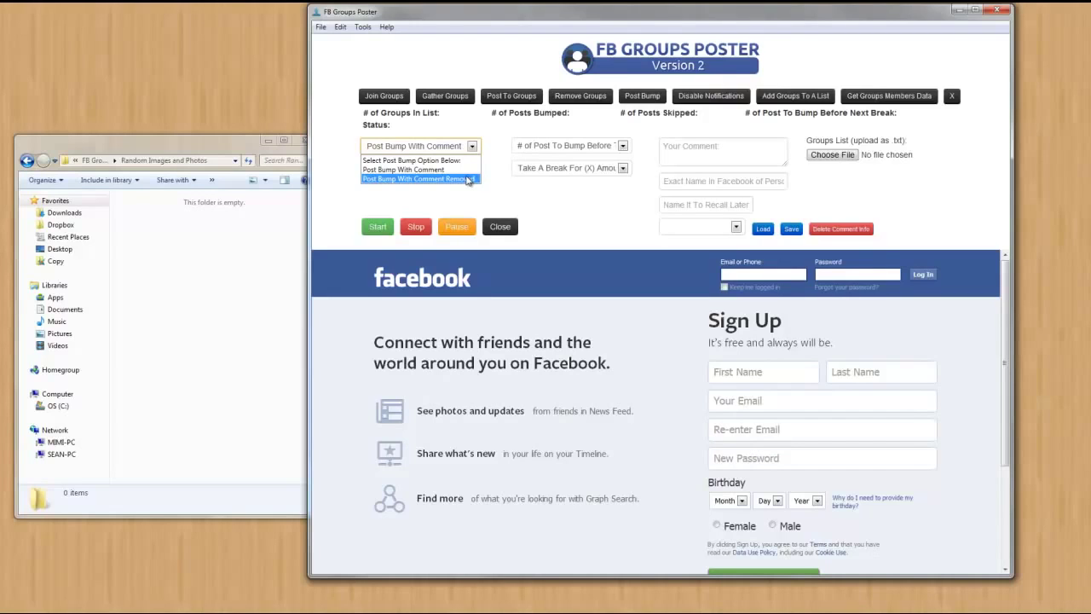
click(467, 180)
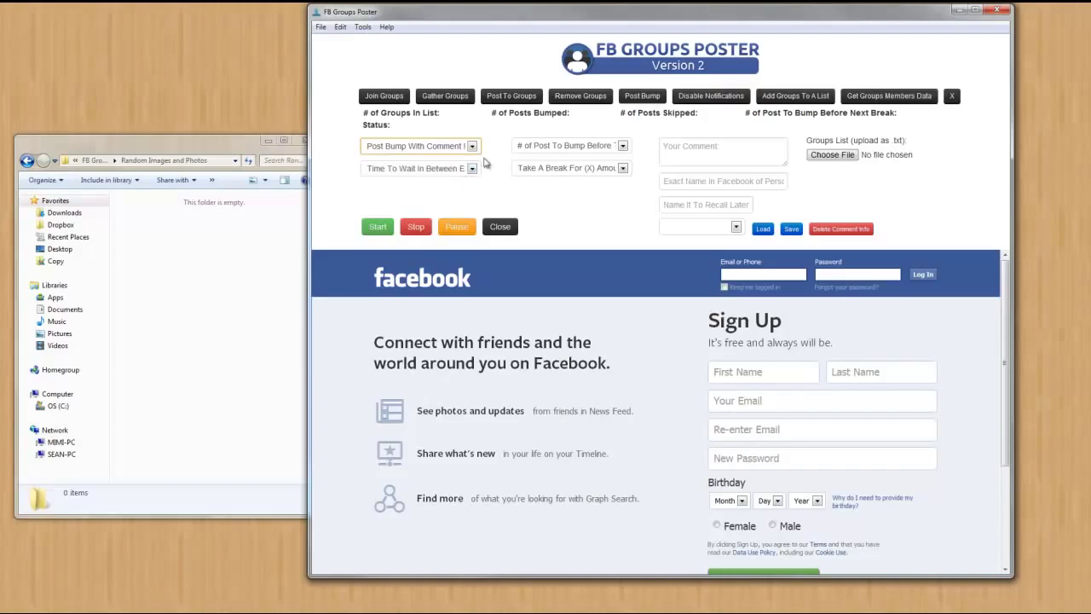
Step: Alternate the bump option between Post Bump With Comment and Post Bump With Comment Removed, leaving Post Bump With Comment selected
click(472, 149)
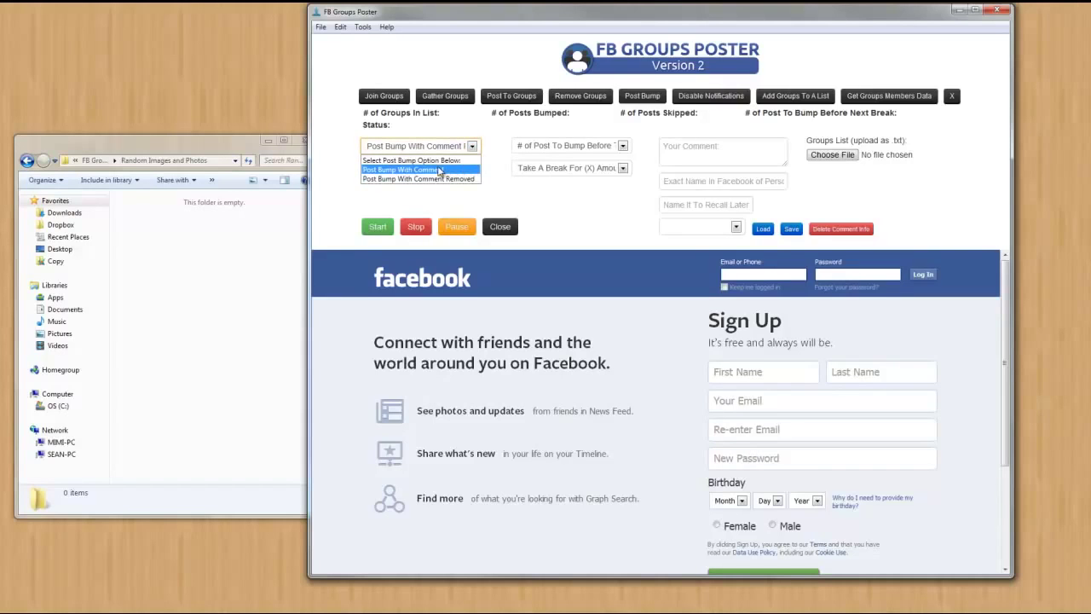
click(440, 169)
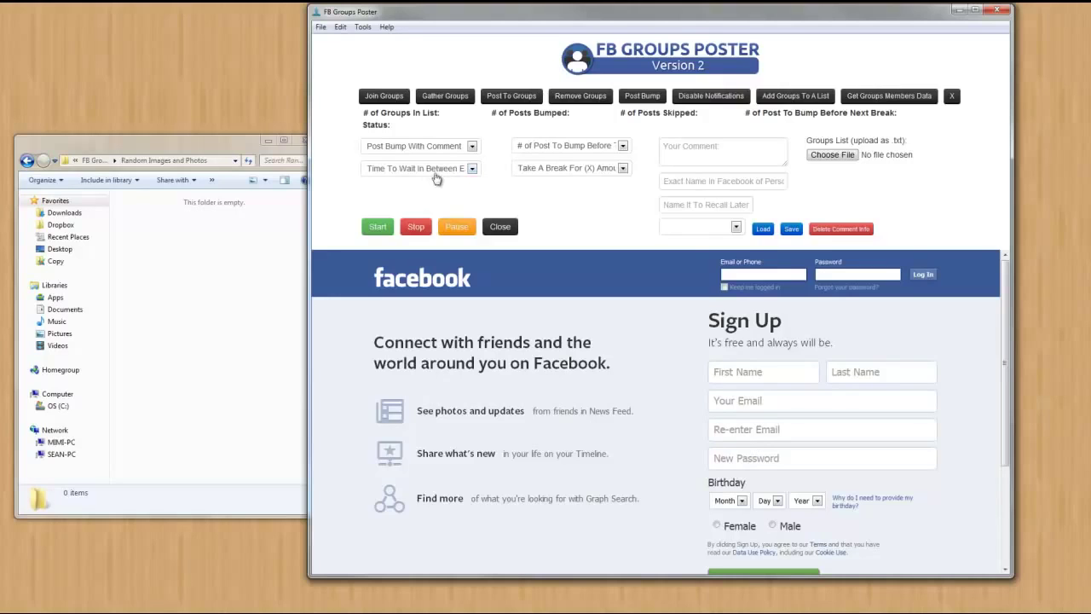
click(460, 149)
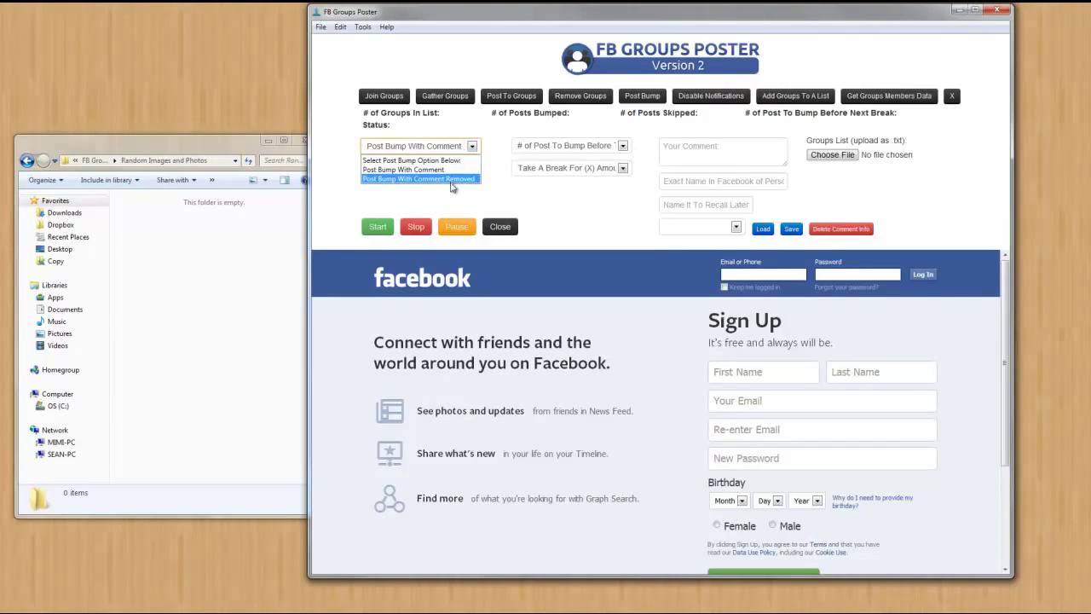
click(451, 179)
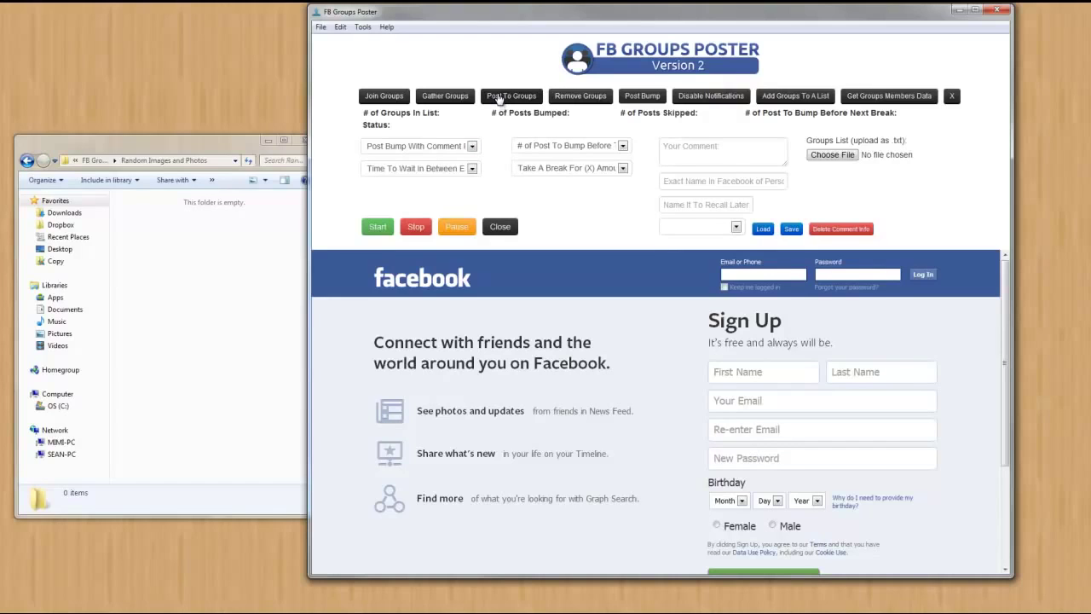
click(473, 147)
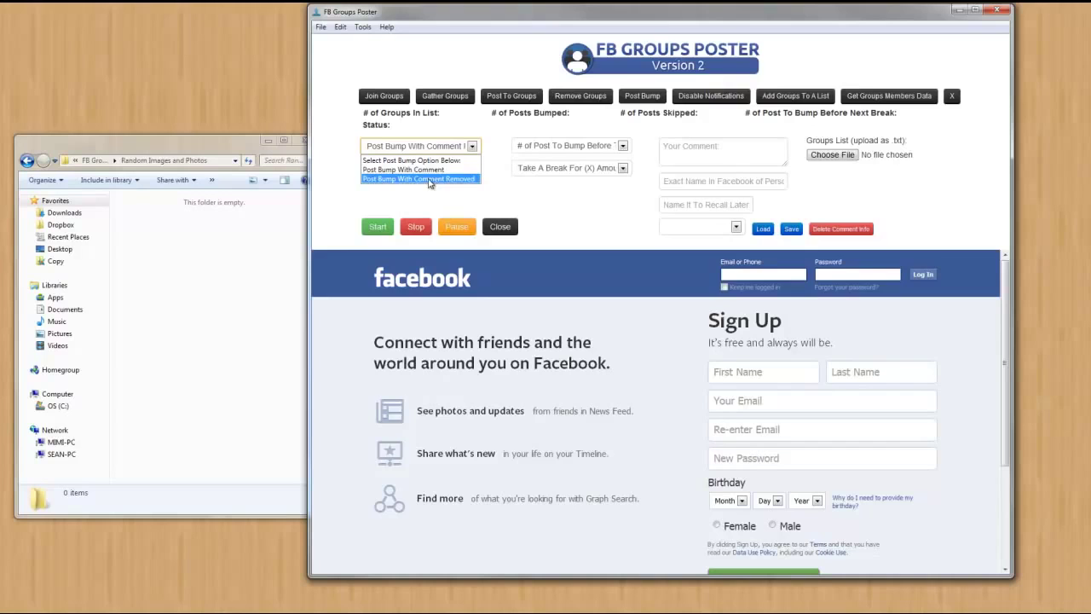
click(495, 175)
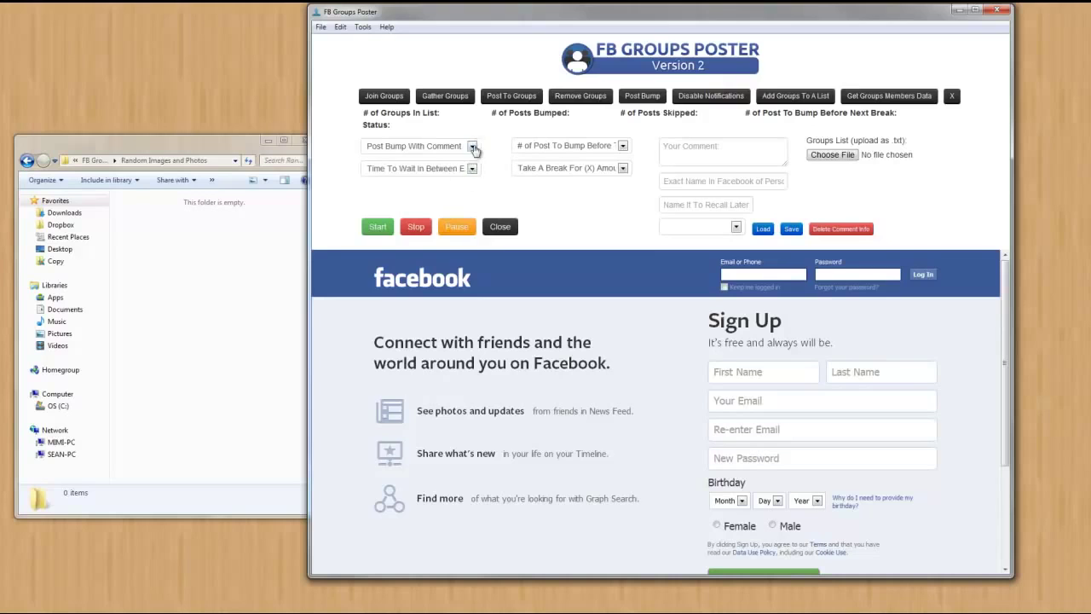
Step: Set the wait between post bumps to 5 Minutes To 10 Minutes and the number of posts before a break to 10
click(470, 169)
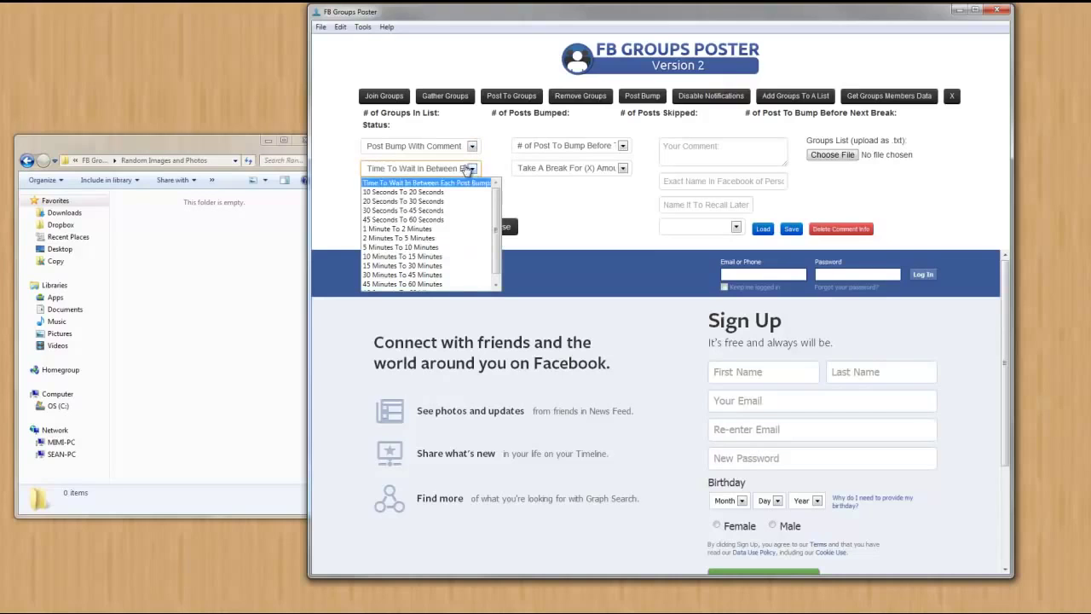
click(436, 249)
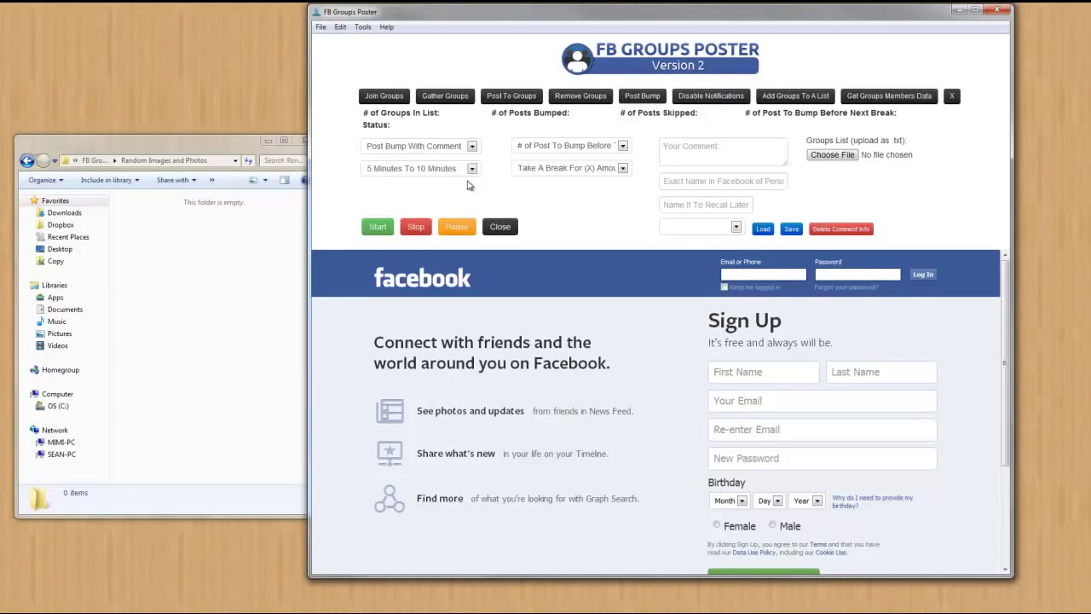
click(608, 150)
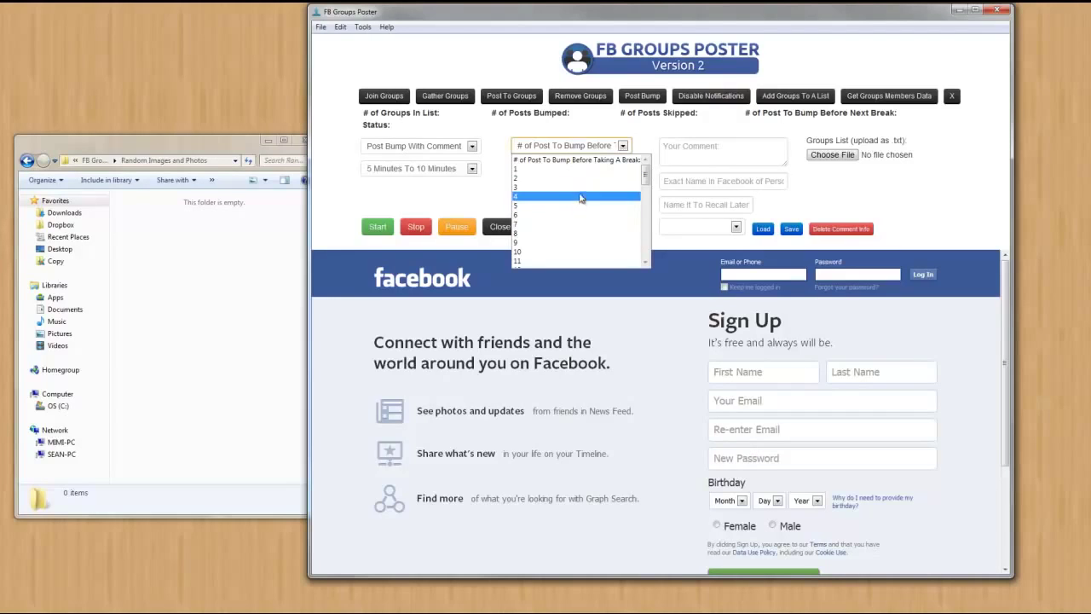
scroll(579, 191, down, 2)
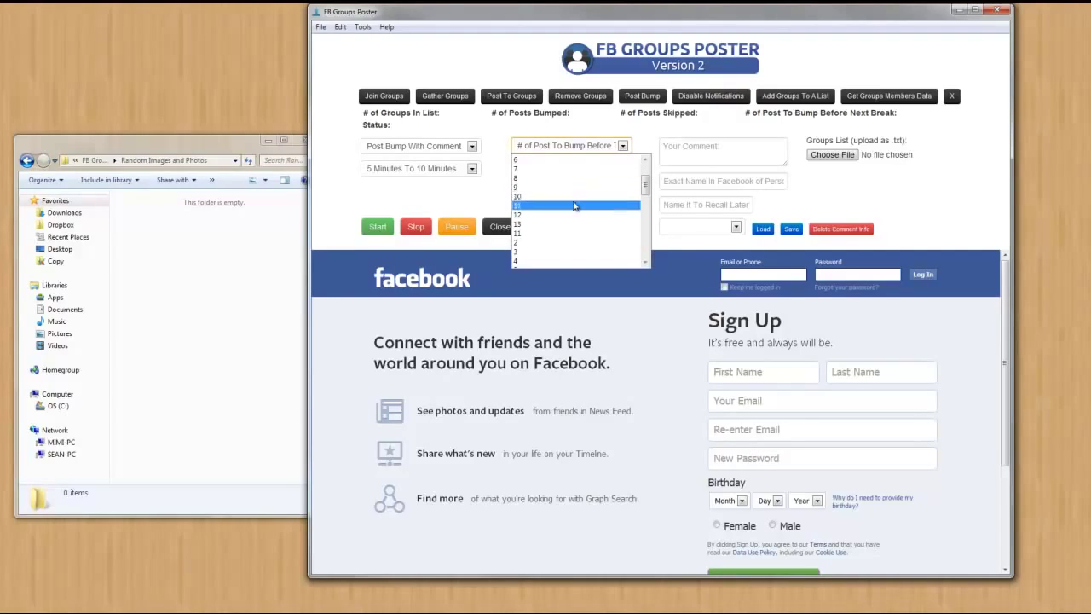
click(572, 197)
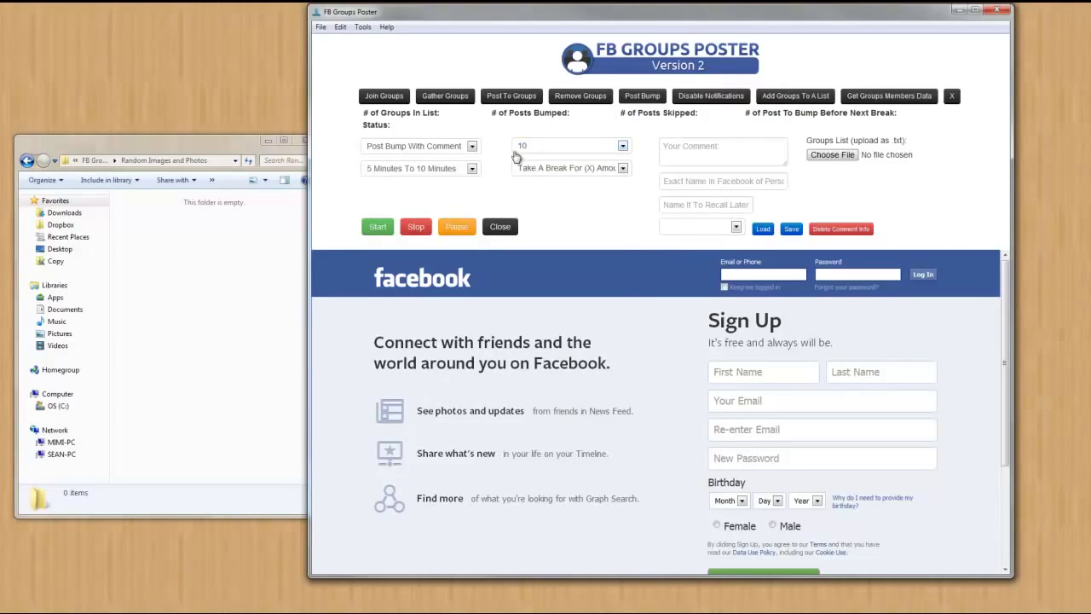
Step: Set the break length for post bumping to 15, keeping Post Bump With Comment as the bump option
click(521, 171)
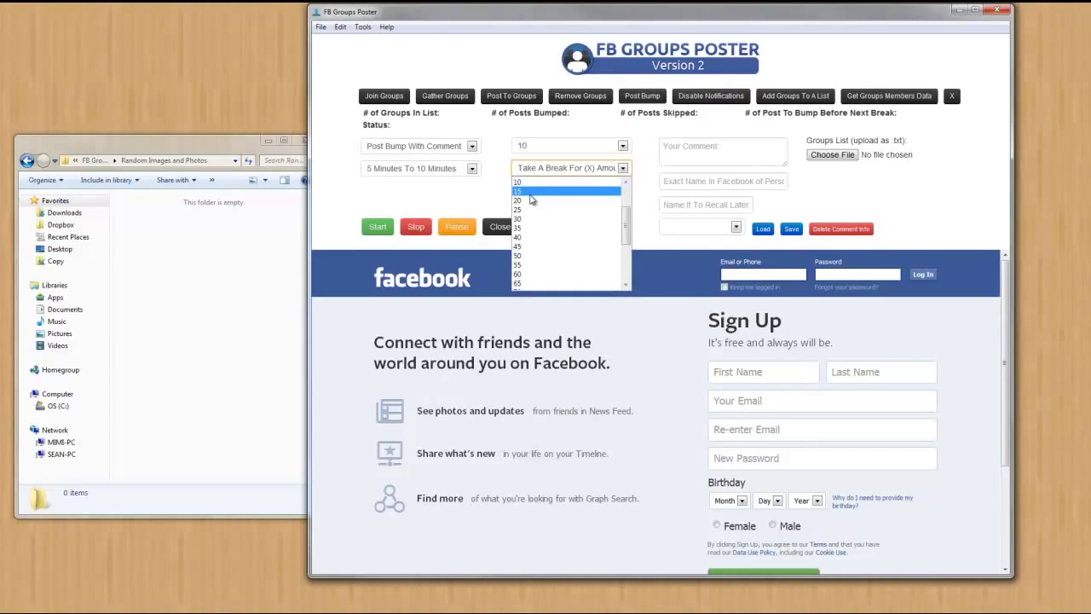
click(532, 191)
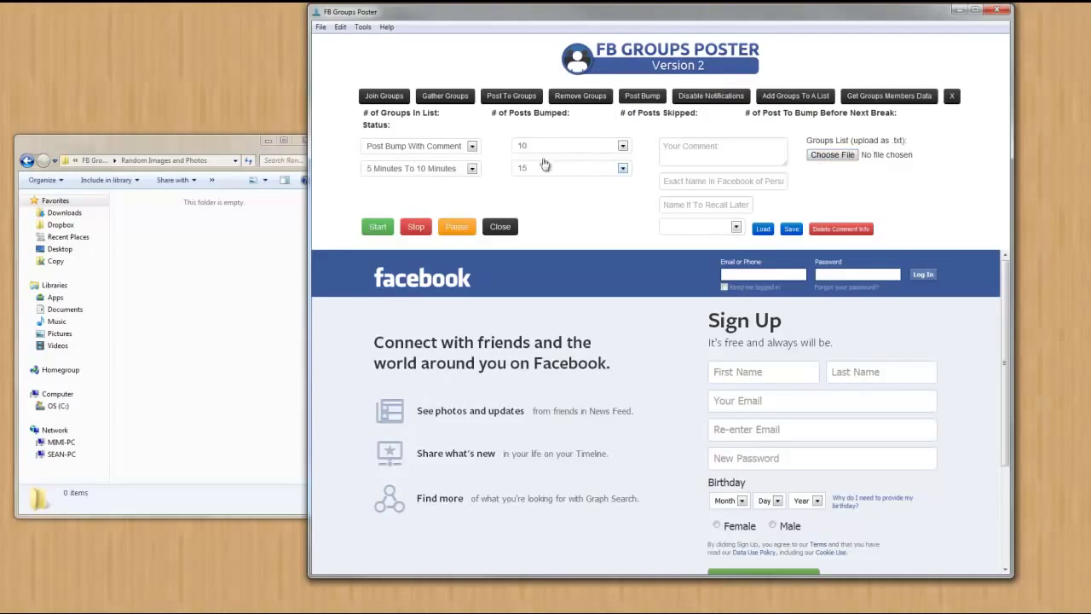
click(472, 147)
click(474, 148)
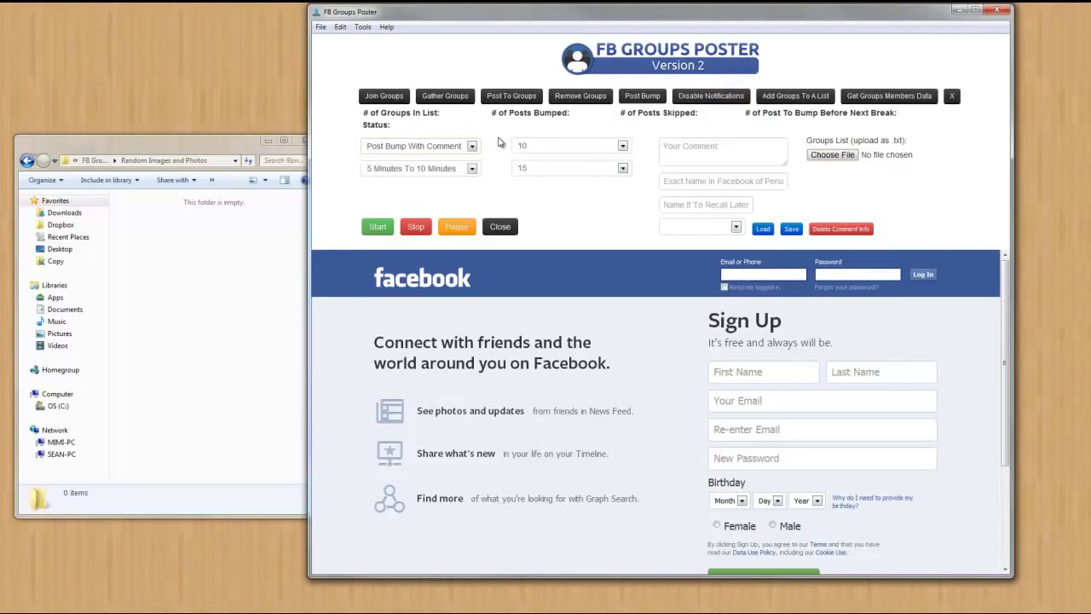
Step: Look over the Post Bump form's groups list upload and its comment, exact Facebook name and recall name fields
click(888, 162)
click(844, 28)
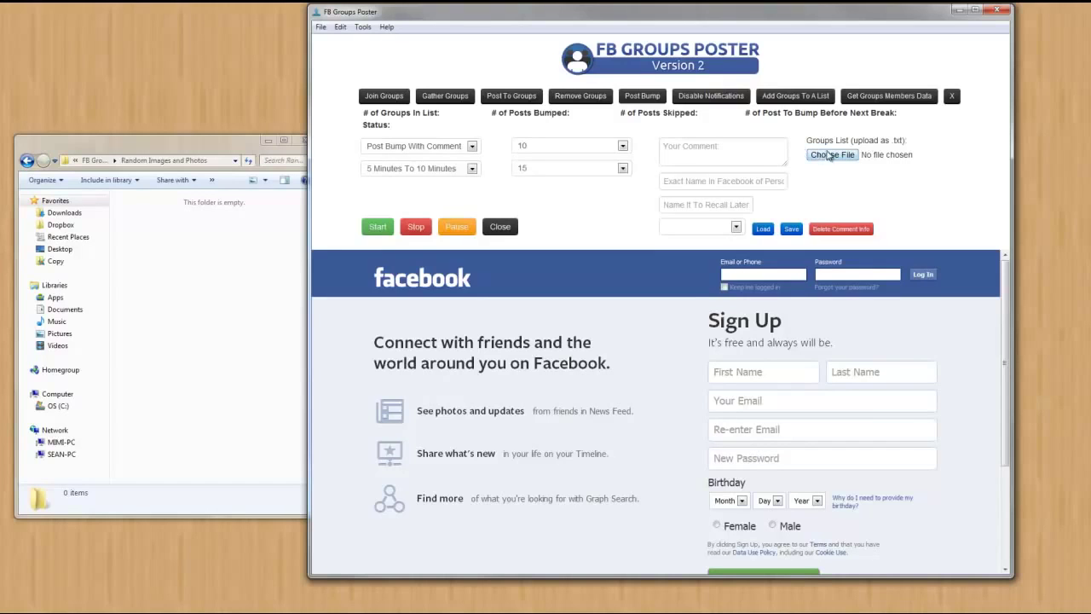
click(742, 147)
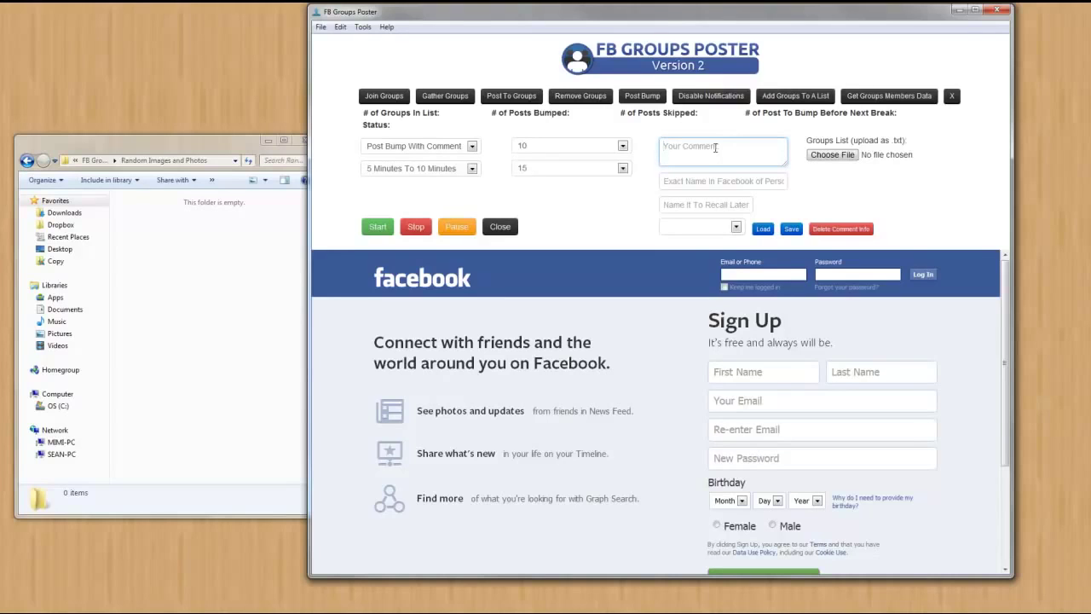
click(702, 182)
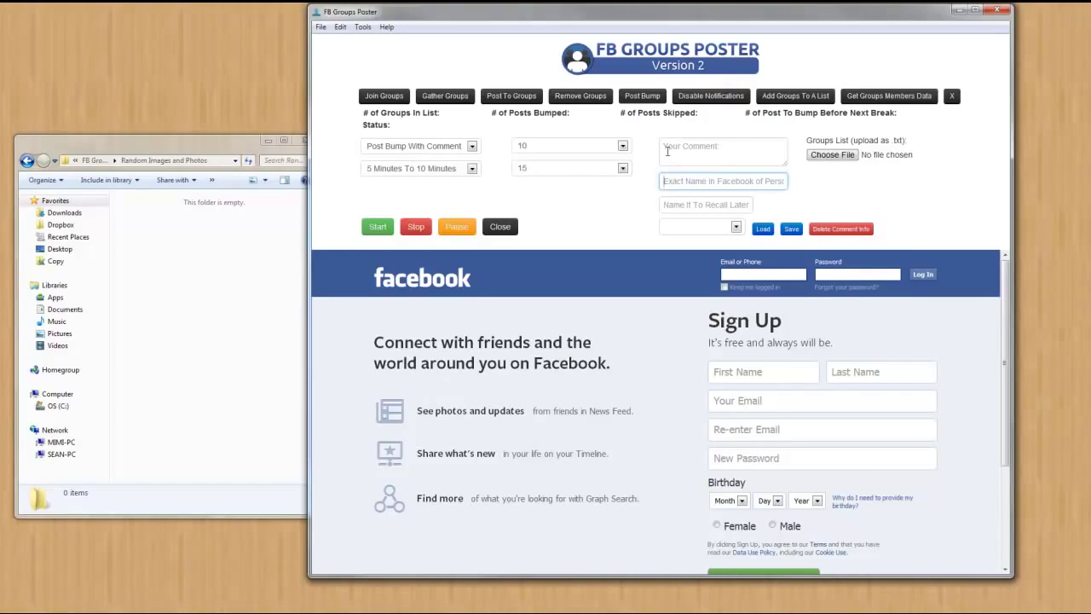
click(953, 95)
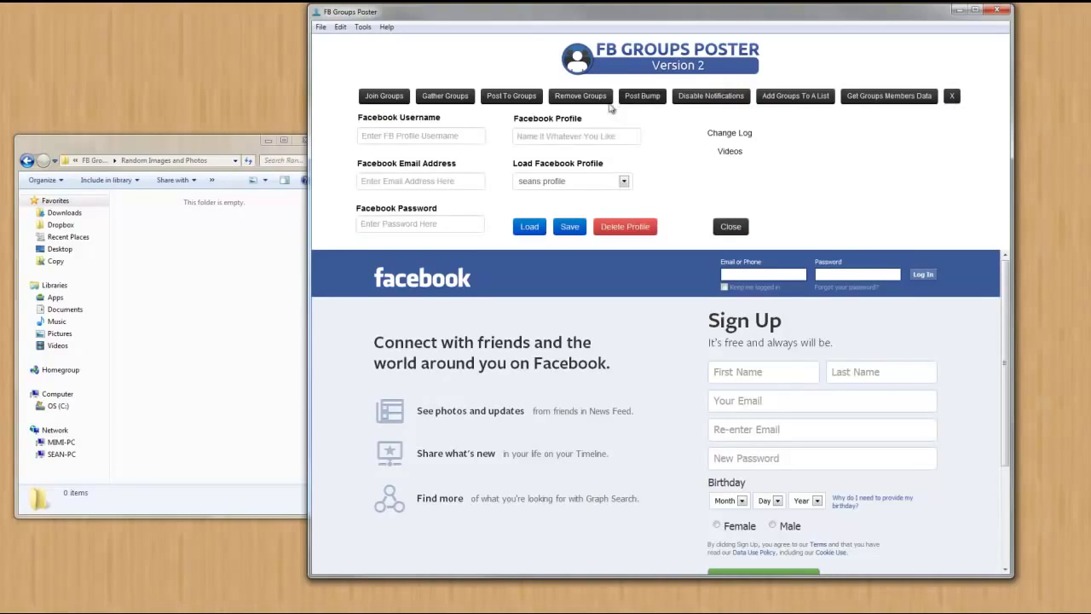
click(520, 99)
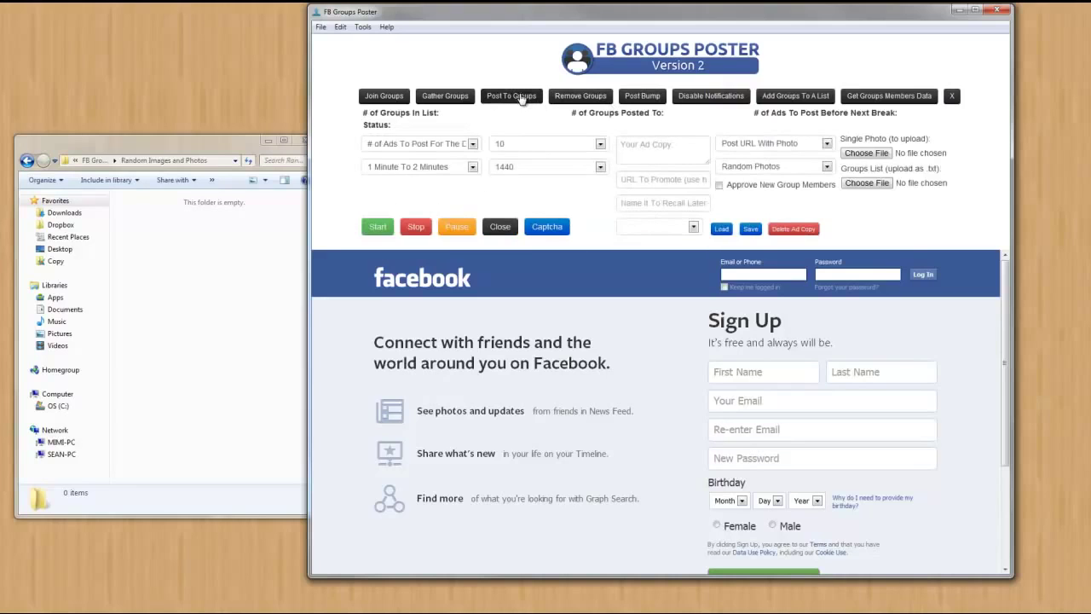
click(646, 97)
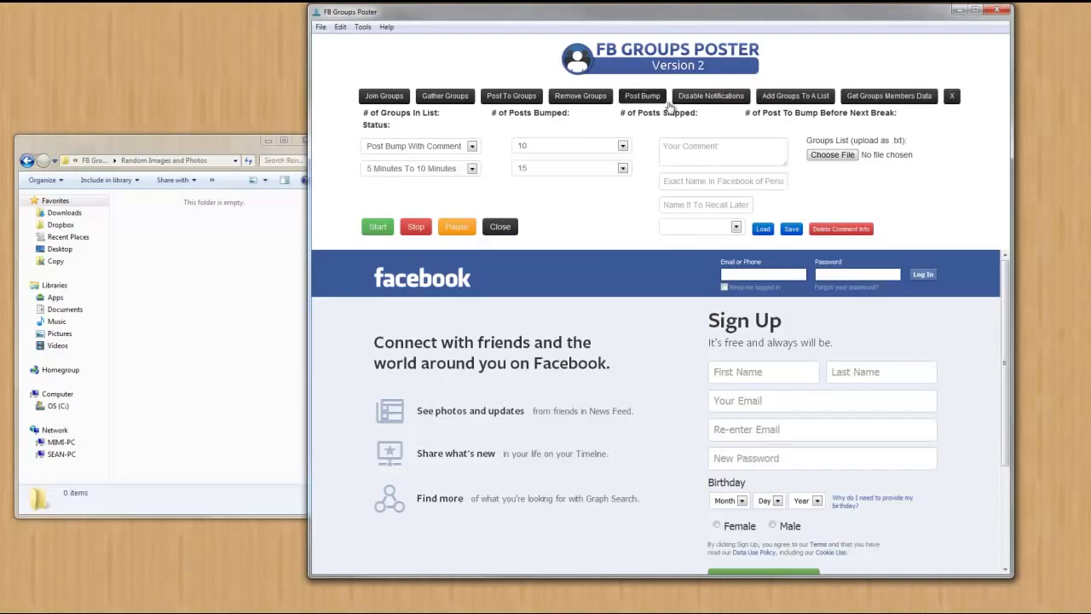
click(705, 148)
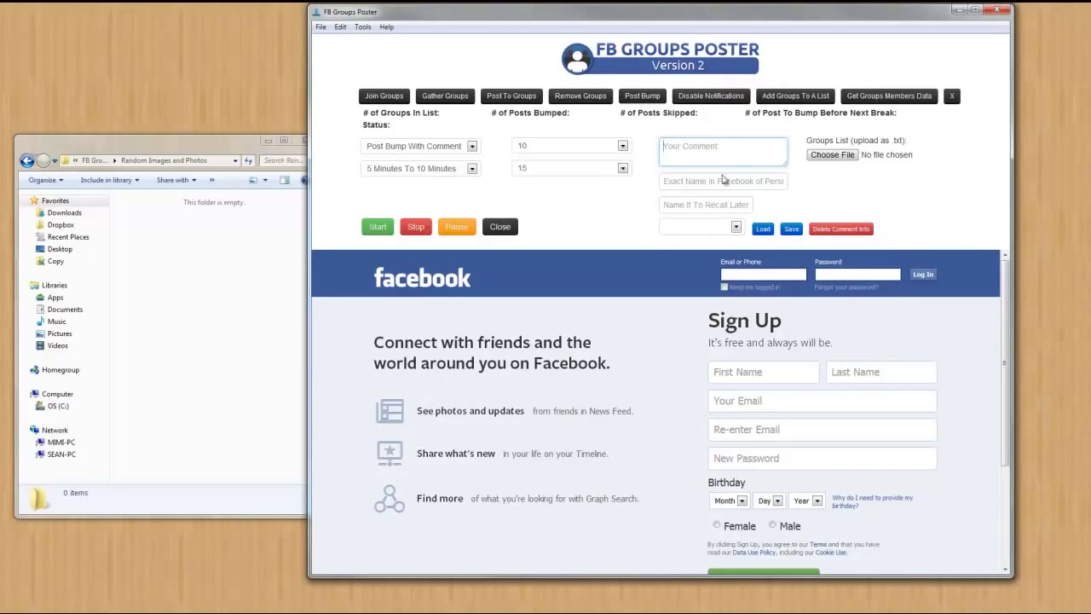
click(720, 182)
click(721, 160)
click(713, 205)
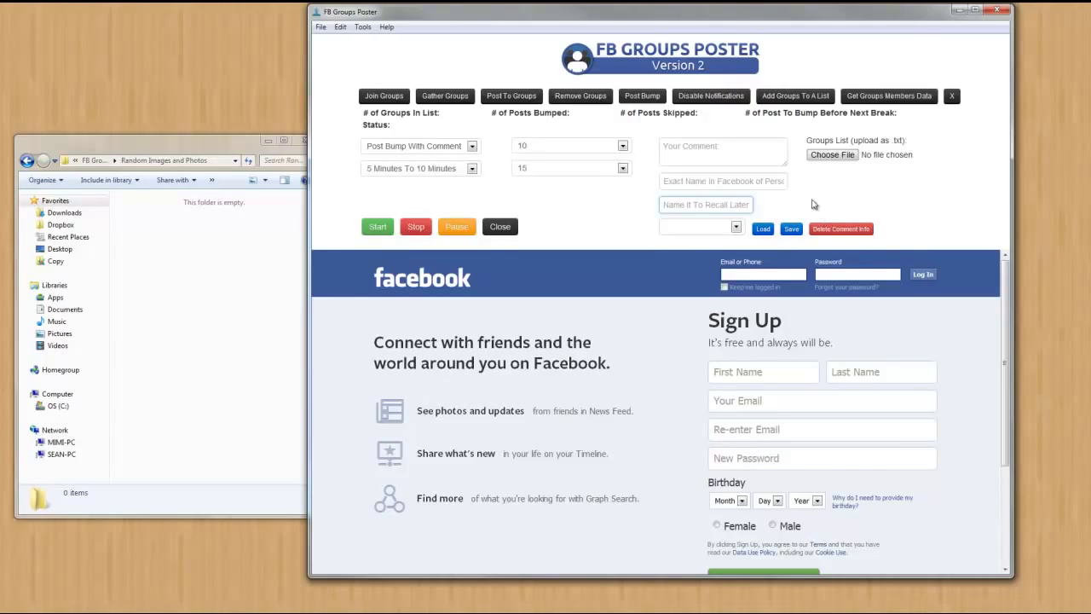
Step: Open the Disable Notifications form and reset the number of open groups to its unselected option
click(709, 96)
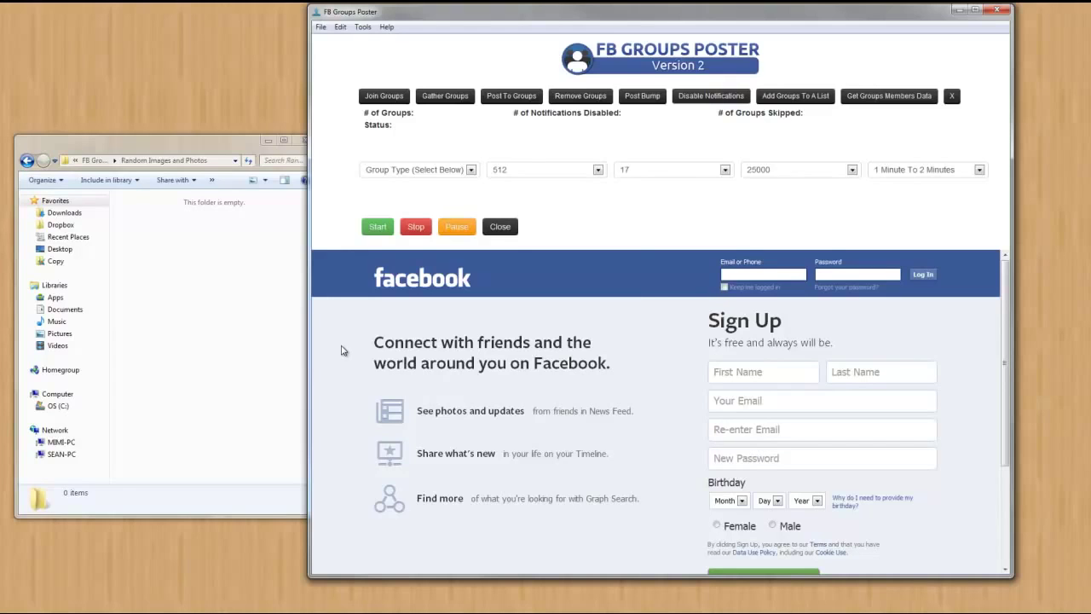
click(599, 170)
click(573, 184)
Step: Try Open Groups as the group type for disabling notifications before selecting All Groups
click(469, 171)
click(457, 192)
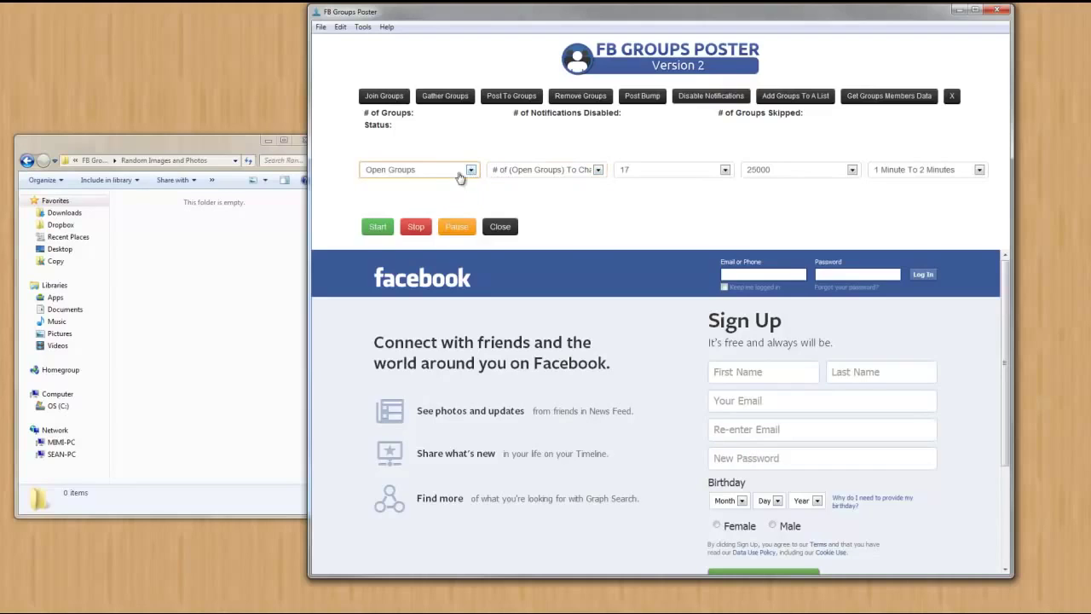
click(462, 172)
click(451, 202)
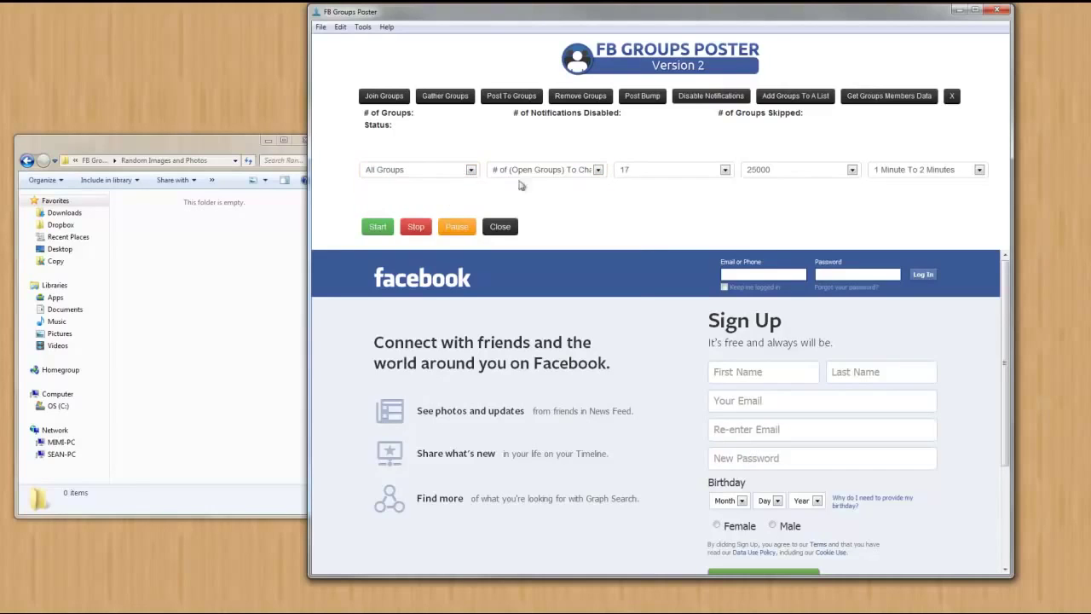
Step: Reset the number of all groups, the minimum member threshold and the wait between notification changes to their unselected options
click(600, 170)
click(724, 171)
click(724, 171)
click(716, 187)
click(767, 170)
click(787, 180)
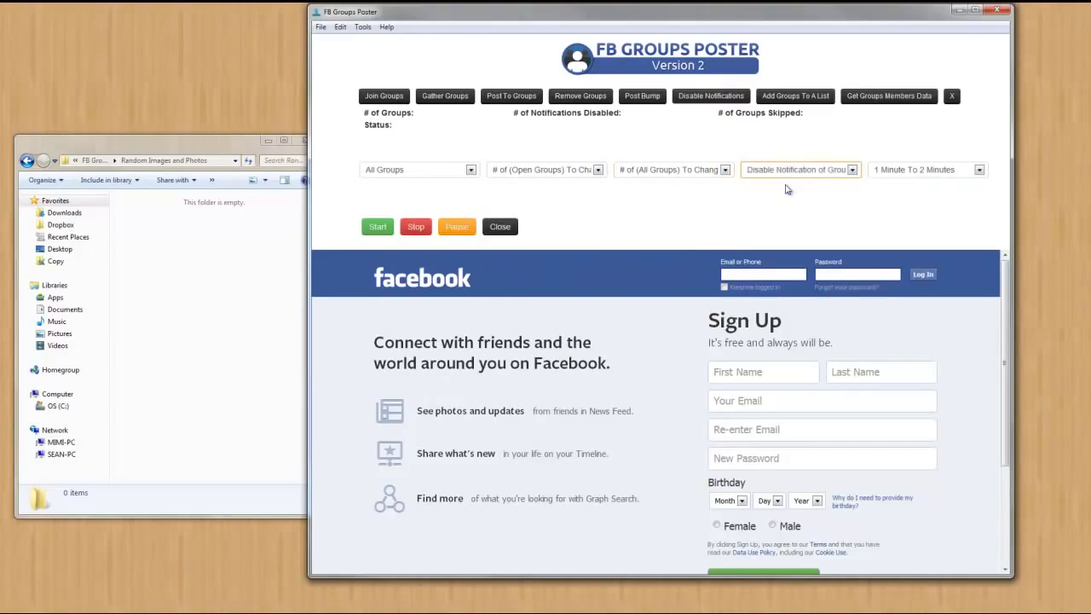
click(908, 175)
click(905, 183)
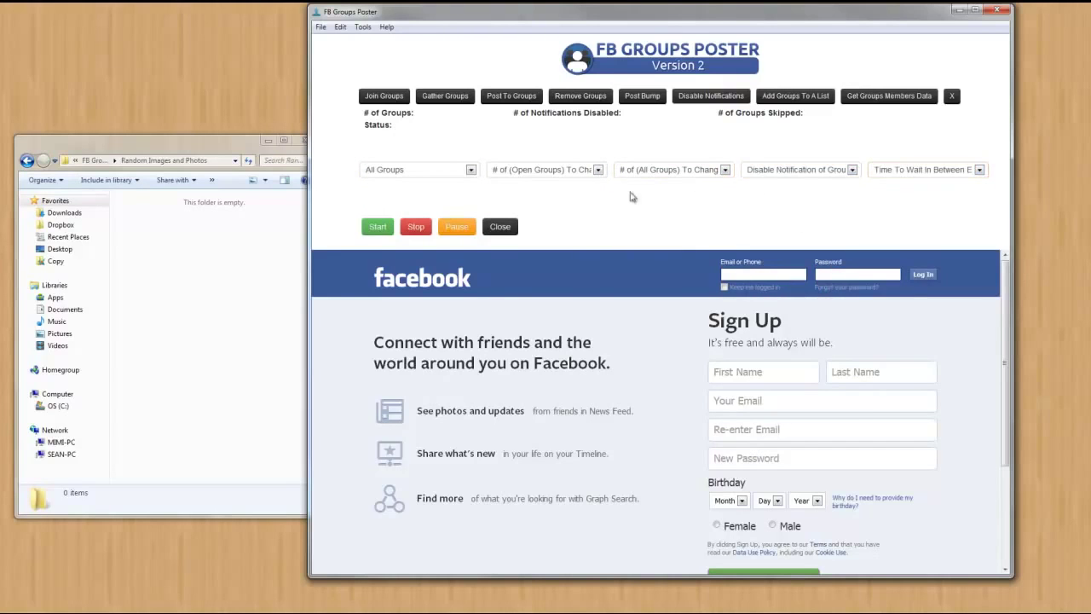
Step: Switch the group type to Open Groups, view the available open group amounts, and switch back to All Groups
click(474, 171)
click(439, 194)
click(520, 174)
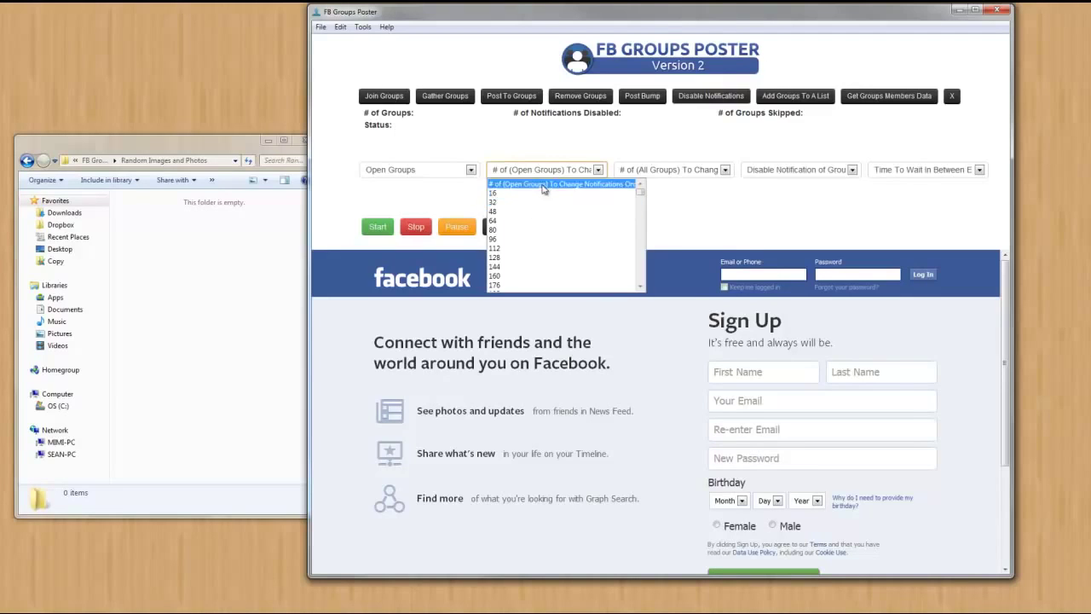
click(543, 185)
click(474, 172)
click(458, 203)
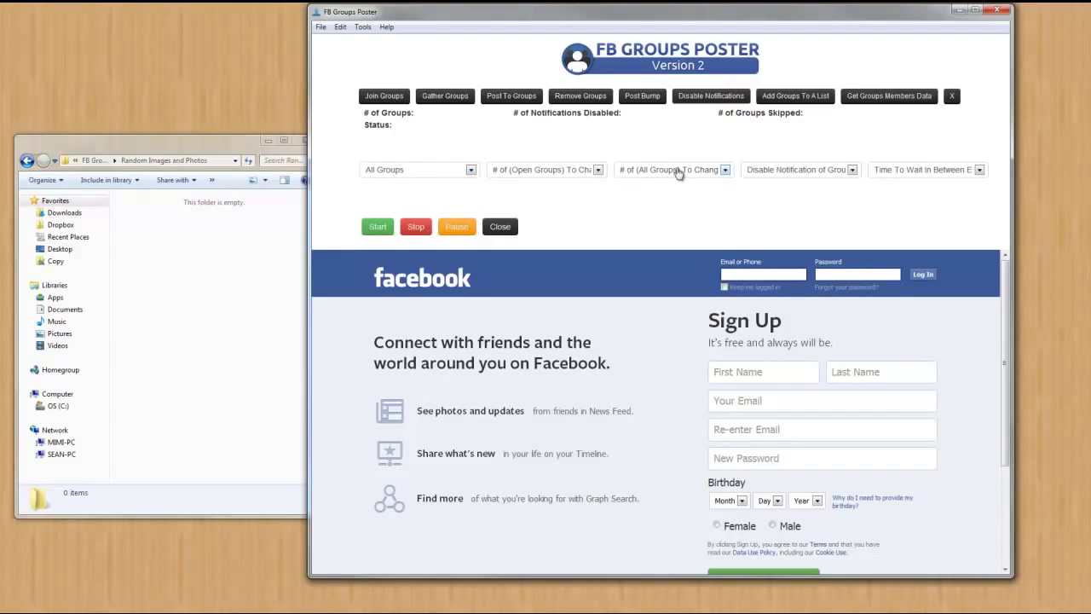
Step: Set the number of all groups to change notifications on to 1 and change the group type to Open Groups
click(708, 173)
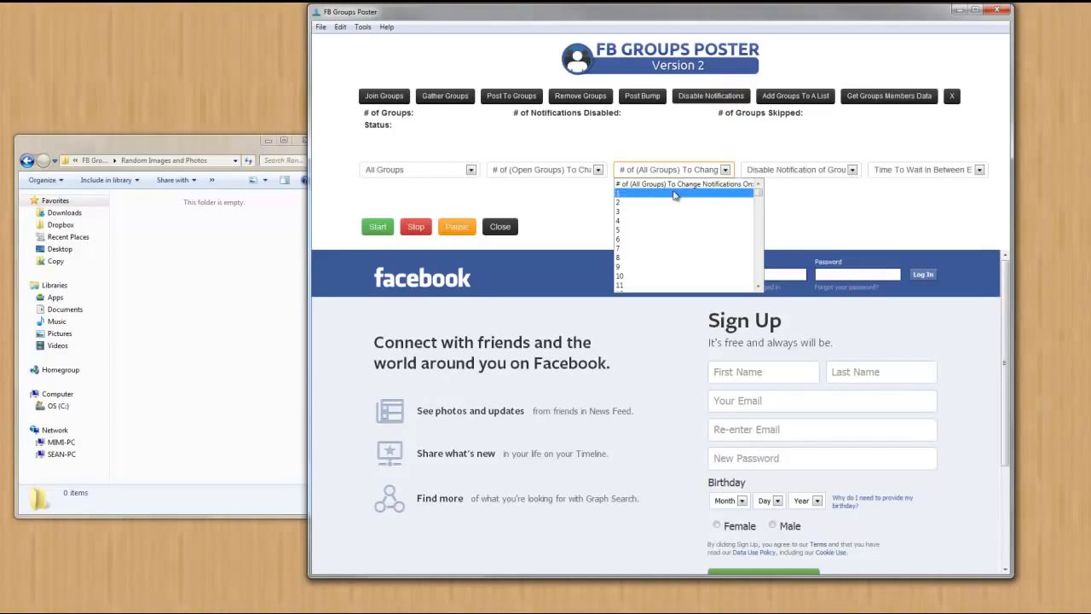
click(673, 193)
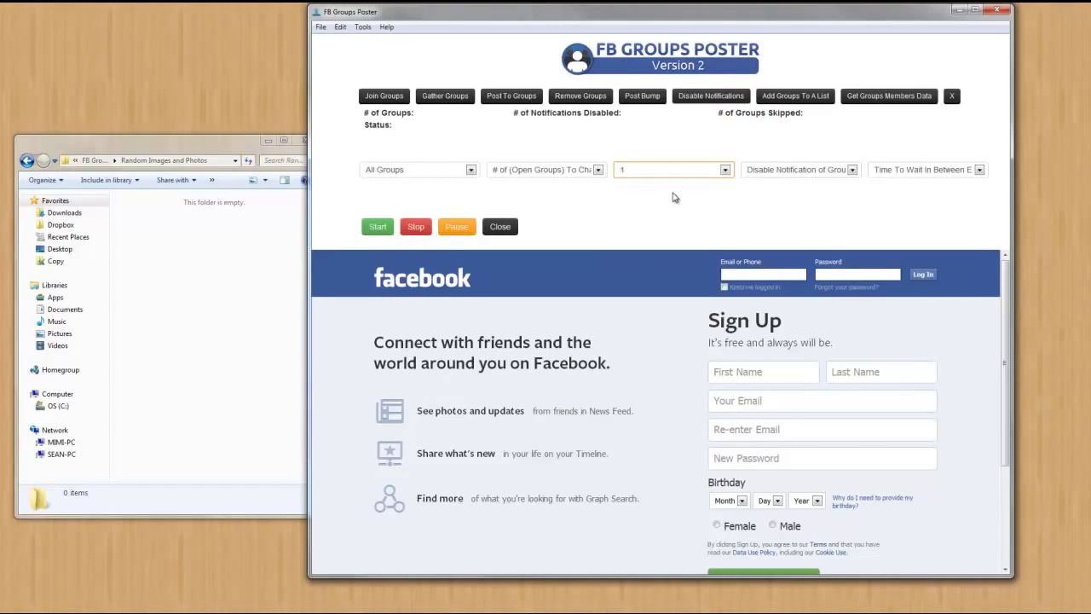
click(773, 173)
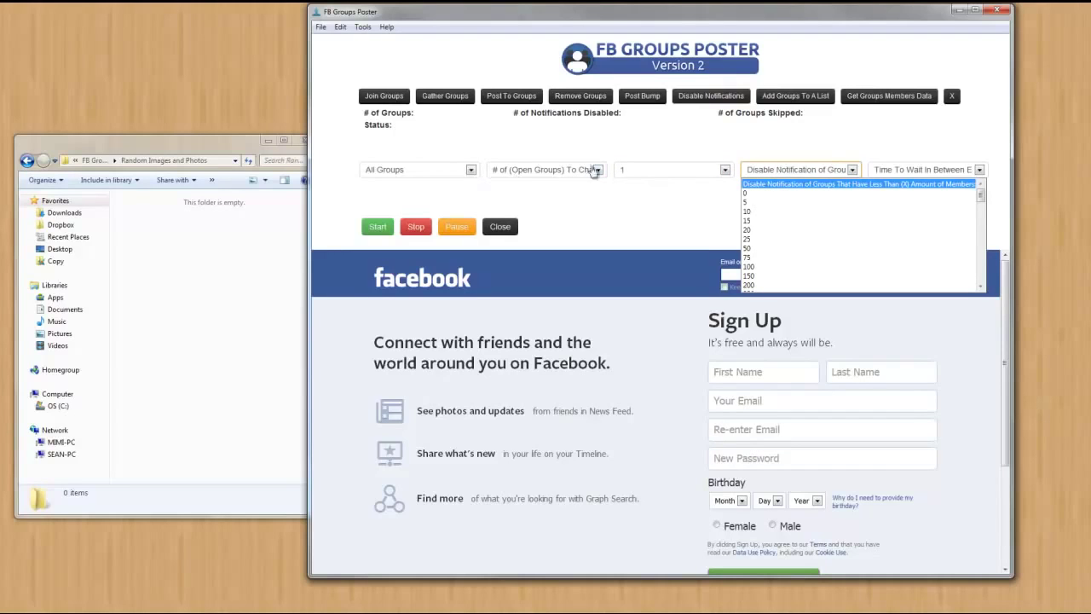
click(426, 177)
click(426, 176)
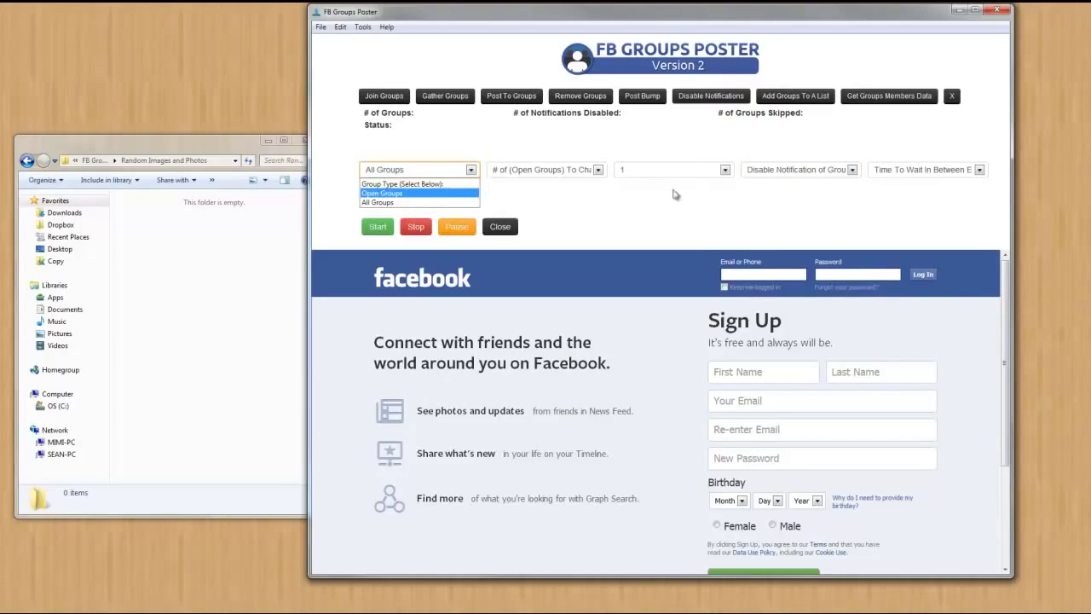
Step: Try member thresholds of 600 and 1000000 for disabling notifications of groups with fewer members
click(853, 170)
click(853, 170)
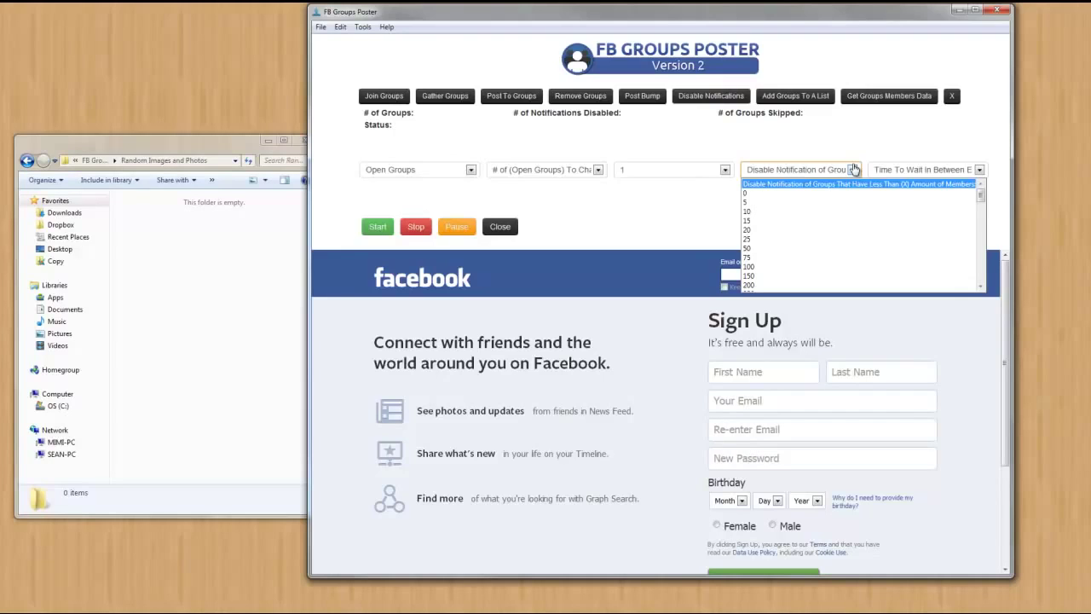
scroll(826, 250, down, 4)
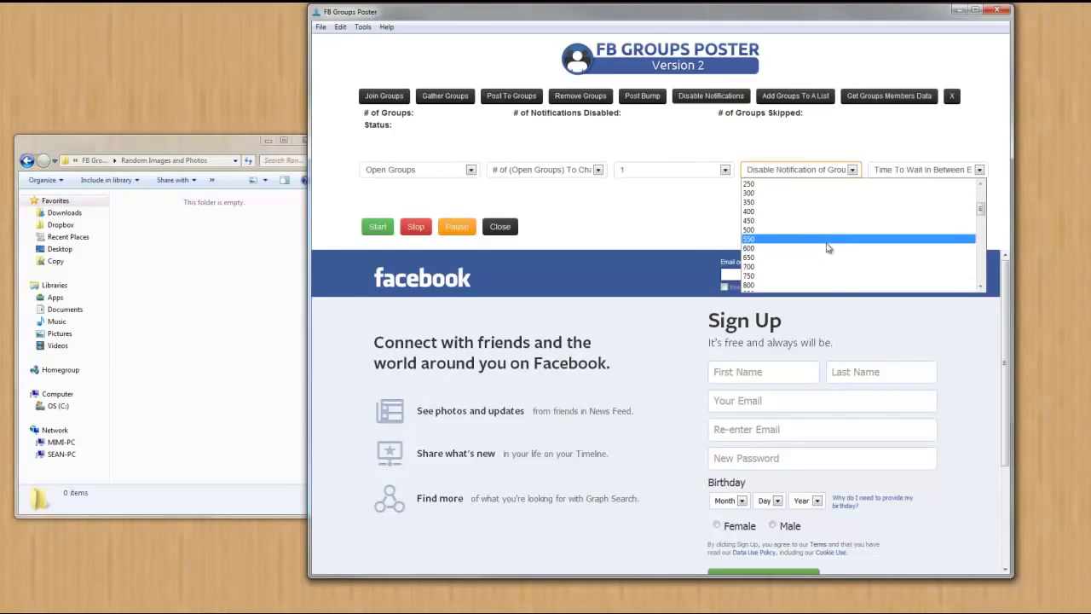
click(828, 248)
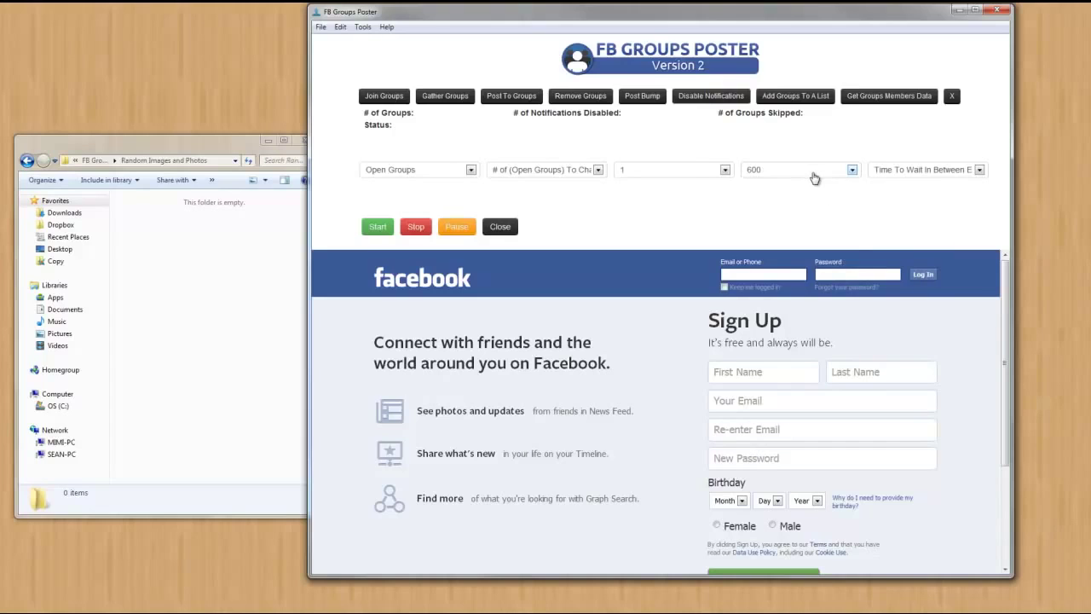
click(844, 174)
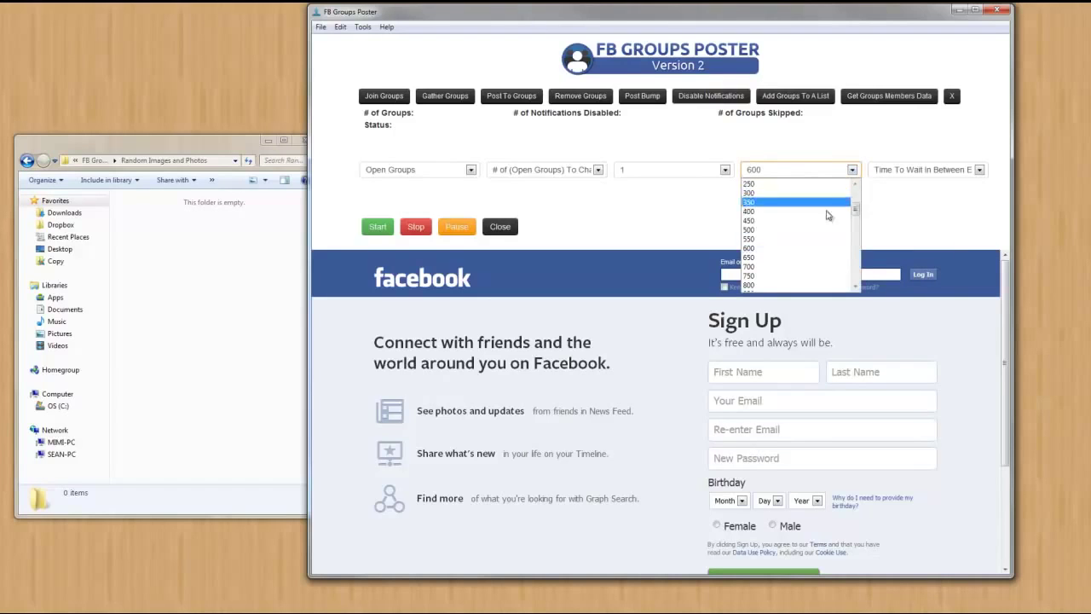
scroll(826, 221, down, 10)
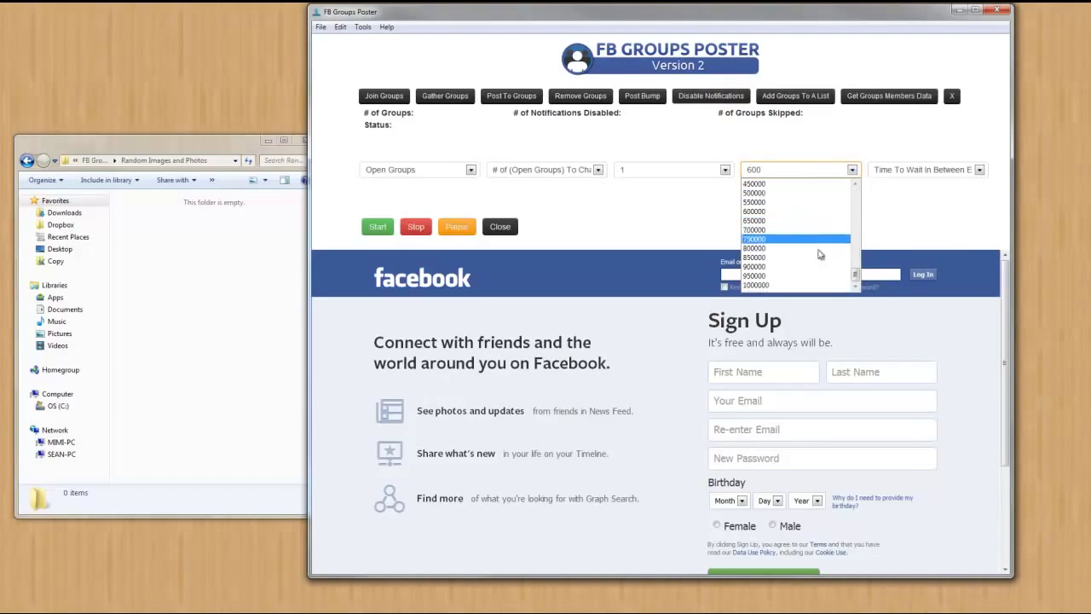
click(820, 285)
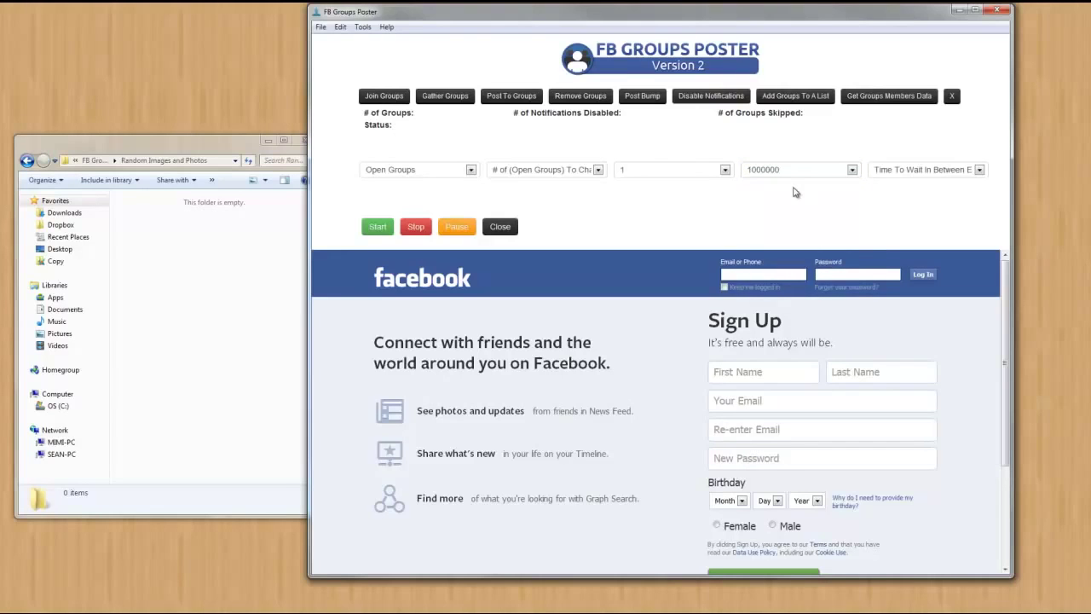
Step: Try a member threshold of 0 before resetting the threshold to its unselected option
click(853, 170)
scroll(836, 196, up, 10)
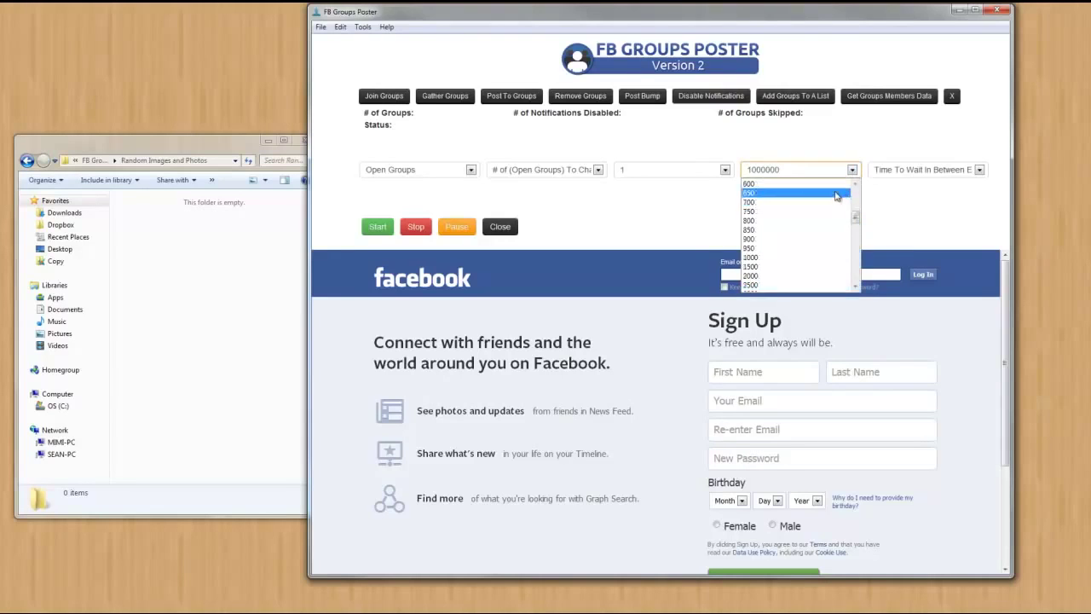
scroll(836, 196, up, 5)
click(825, 197)
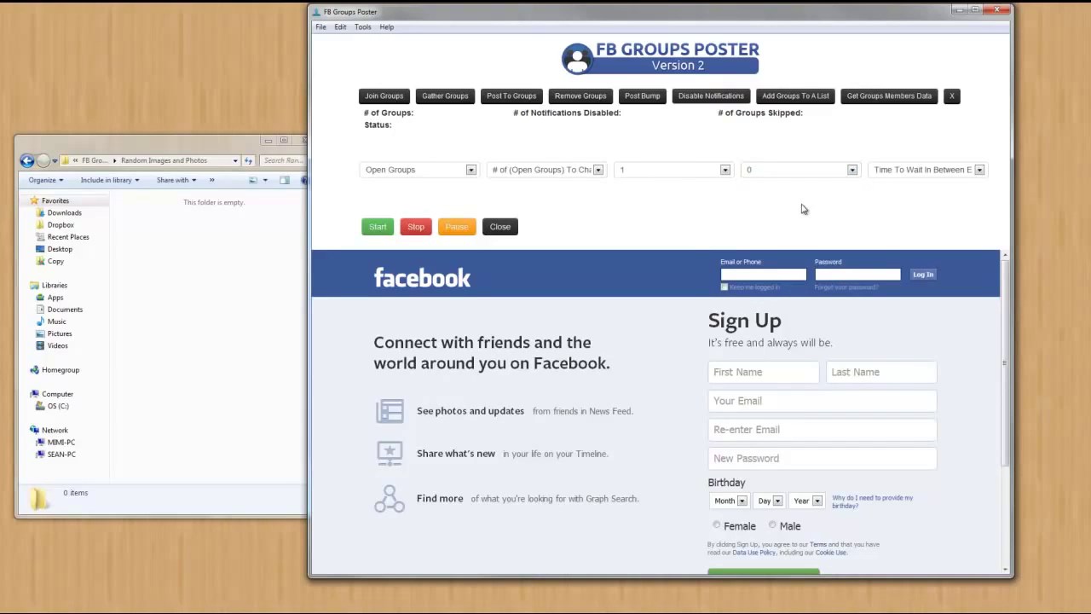
click(852, 172)
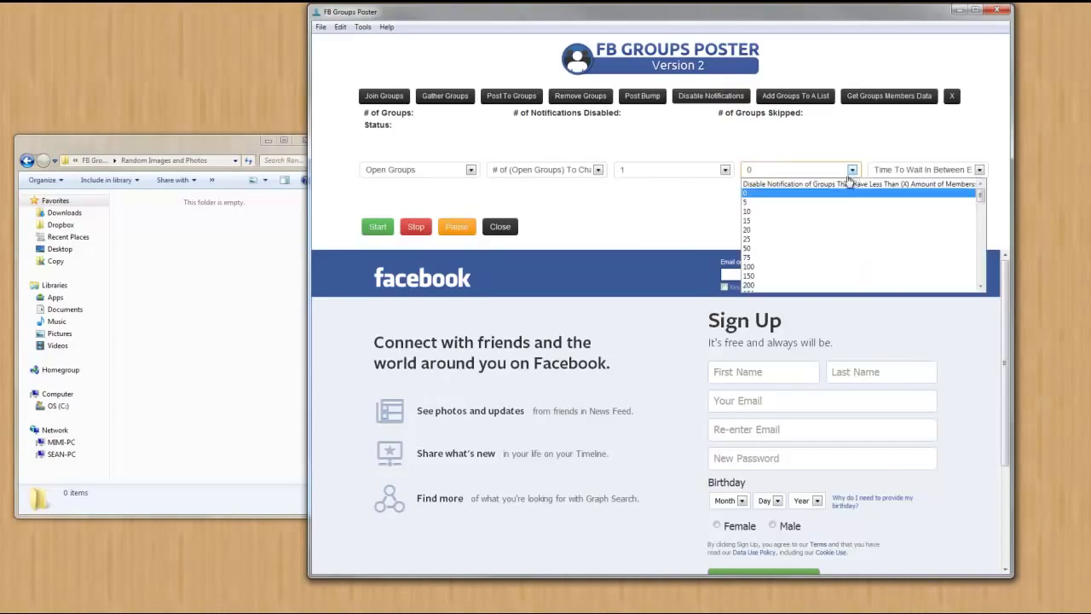
click(827, 184)
click(852, 169)
click(824, 185)
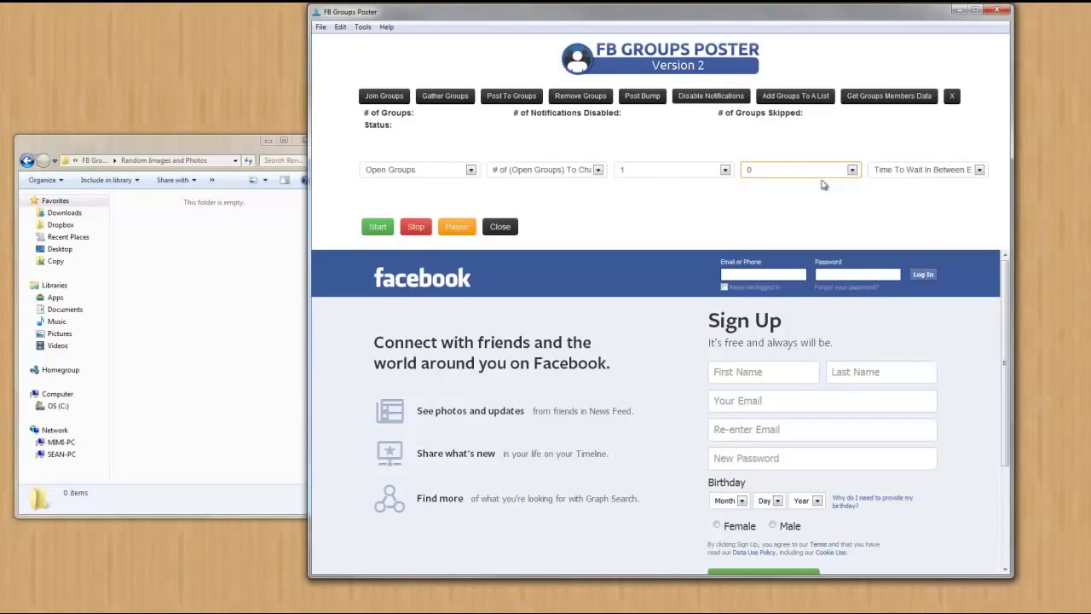
Step: Set the wait between each notification change to 1 Minute To 2 Minutes
click(928, 173)
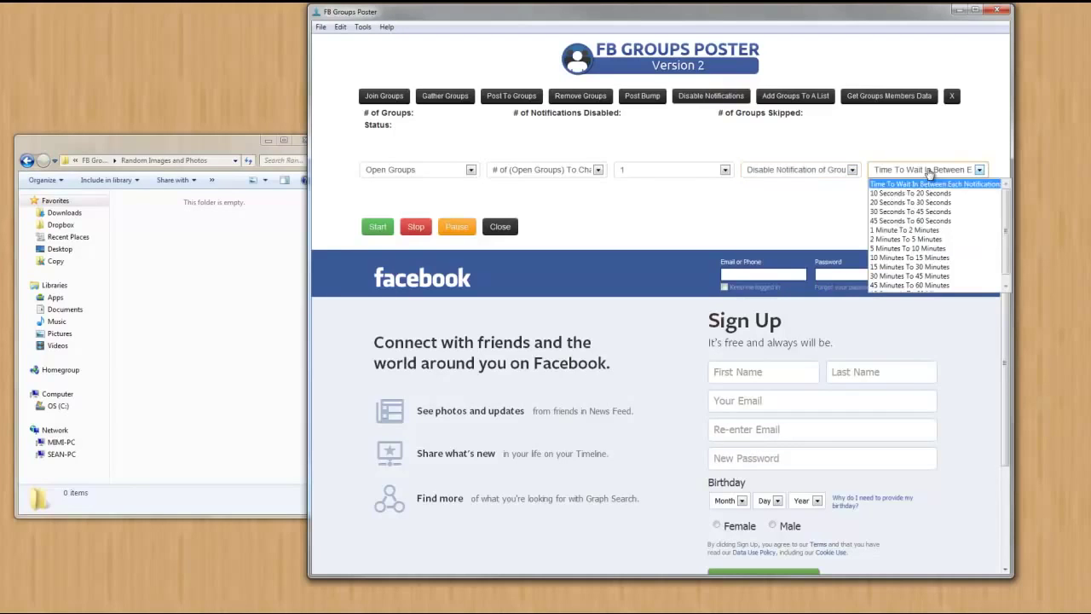
click(893, 232)
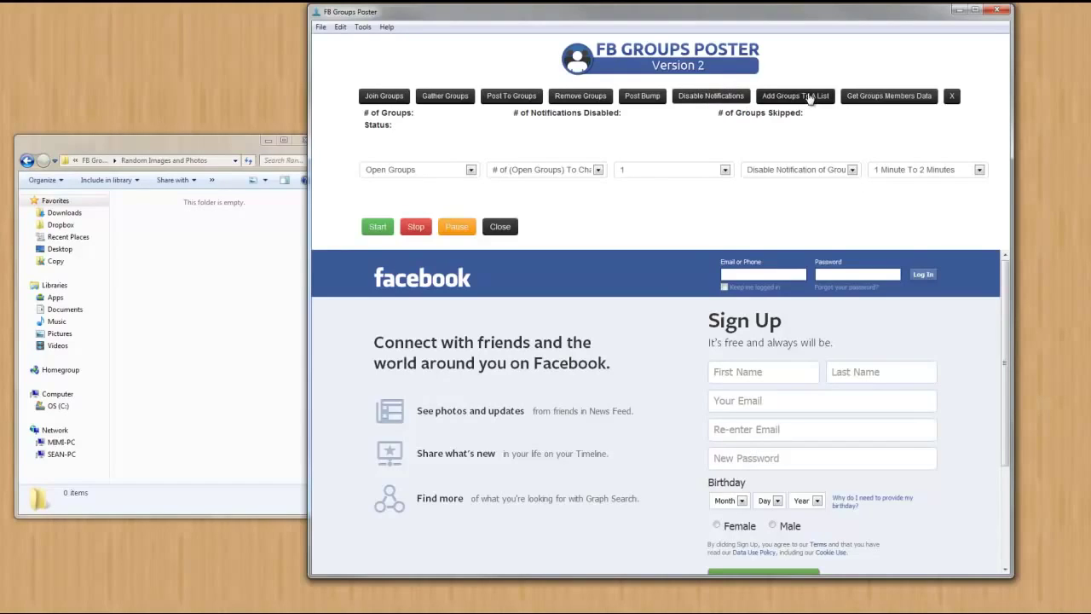
Step: Open the Add Groups To A List feature and view its group type options
click(806, 97)
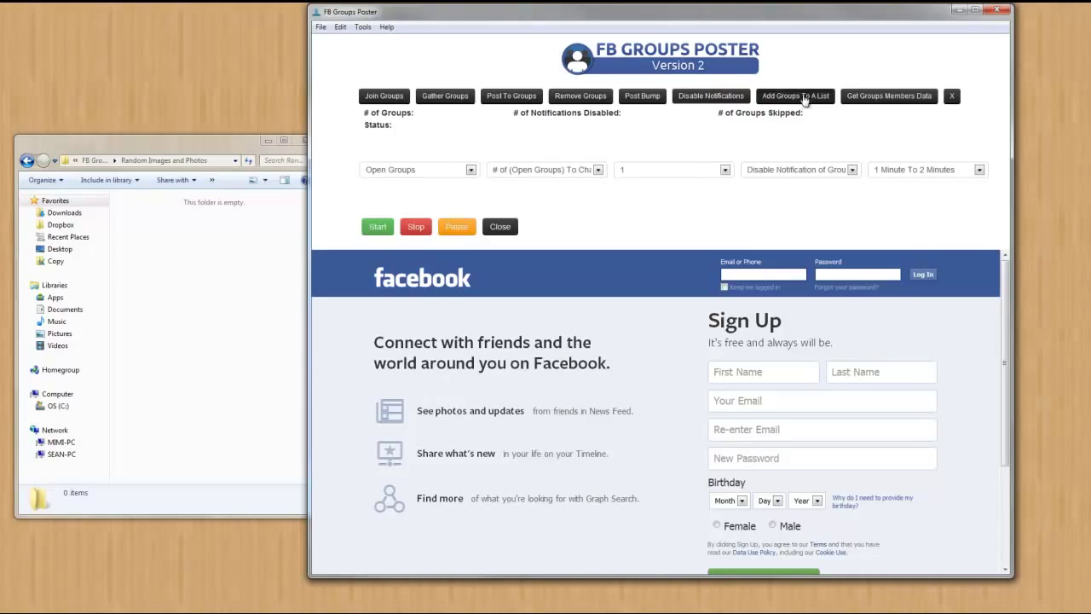
click(886, 97)
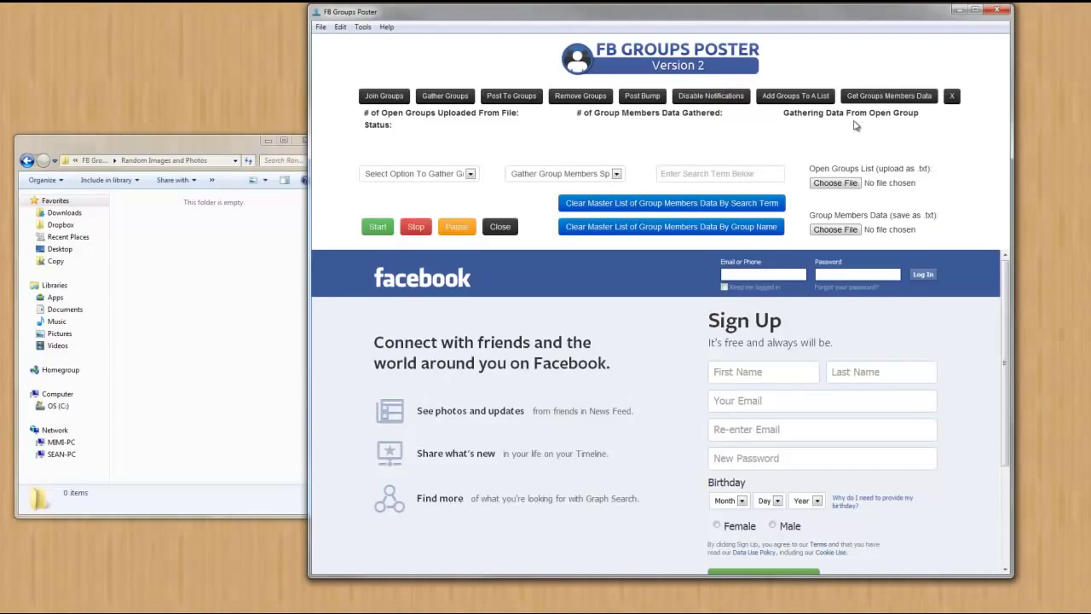
click(787, 100)
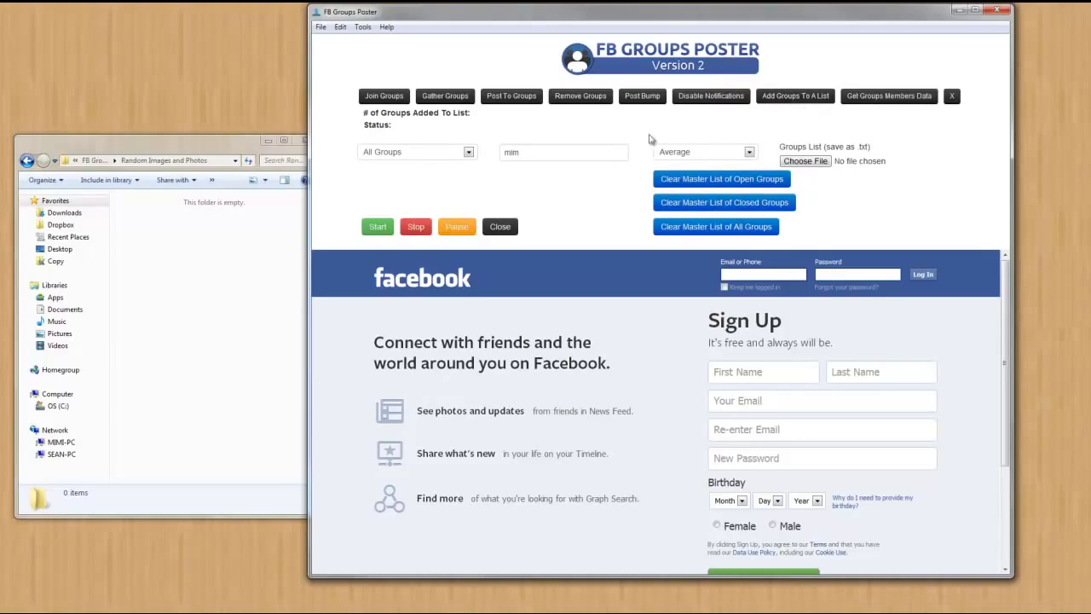
click(468, 153)
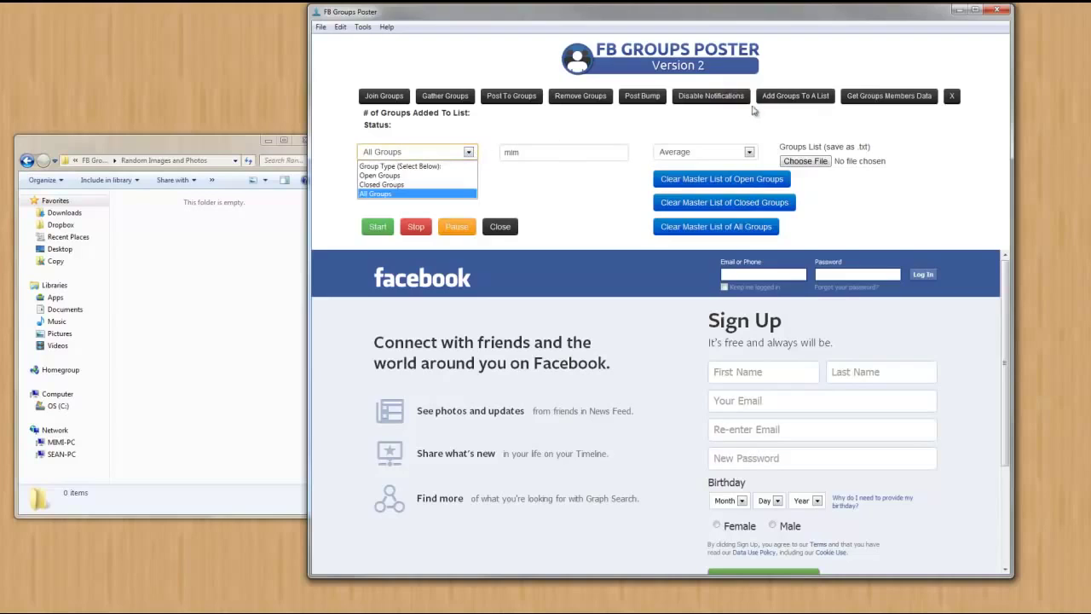
click(761, 103)
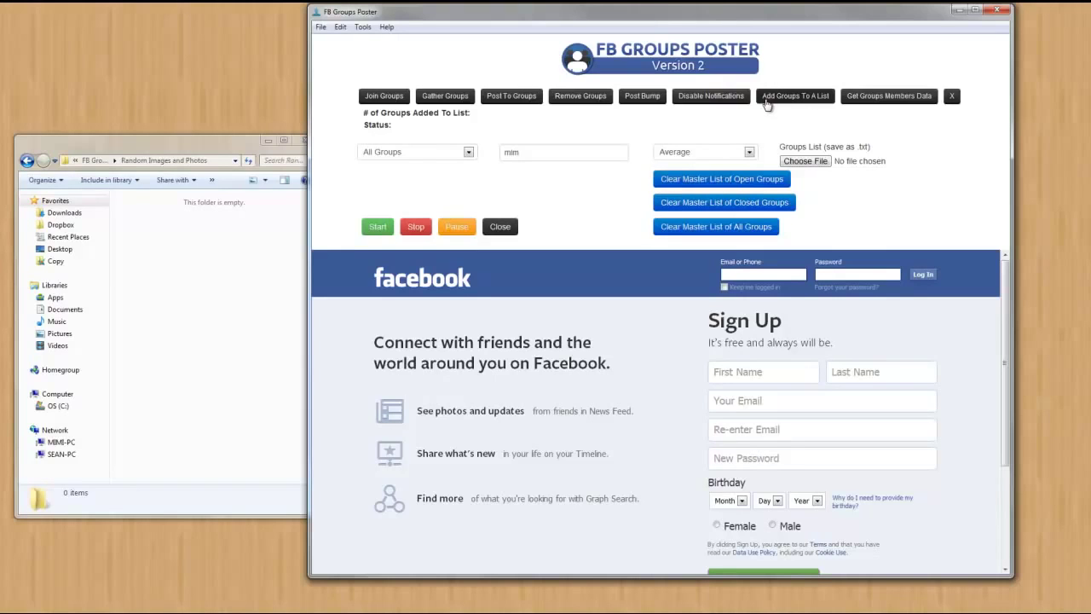
Step: Open the Get Groups Members Data feature and view the options for gathering group members data
click(876, 100)
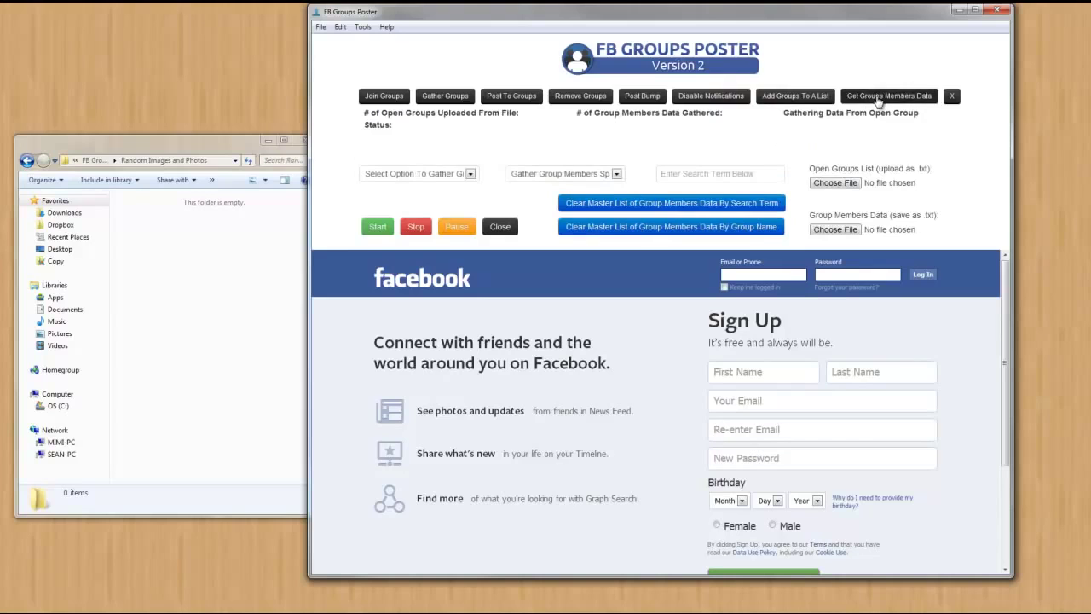
click(469, 175)
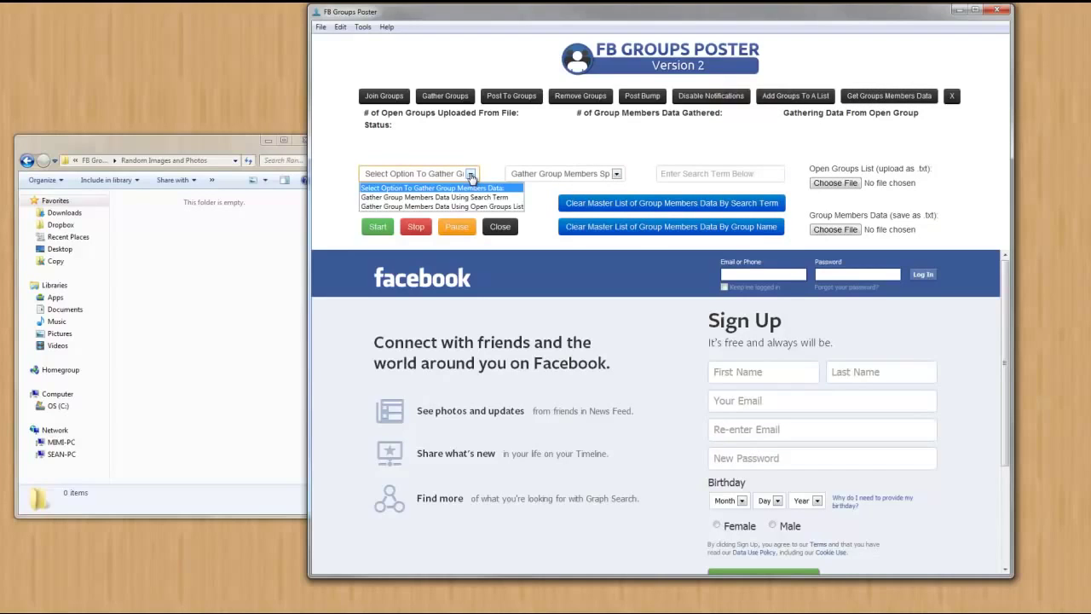
click(486, 158)
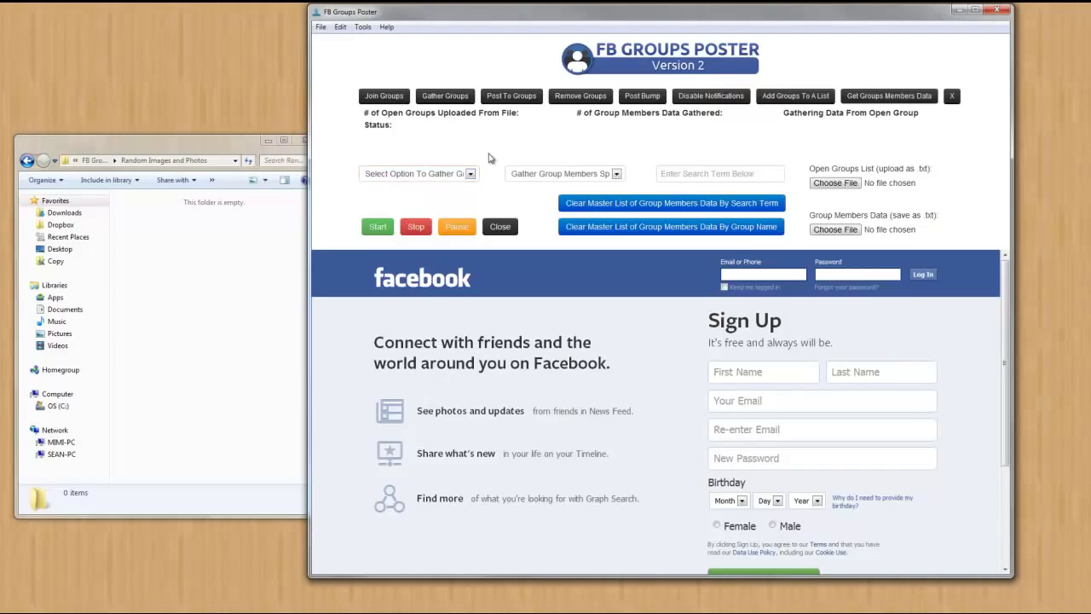
Step: In Add Groups To A List, set the group type to All Groups and clear the search term
click(776, 98)
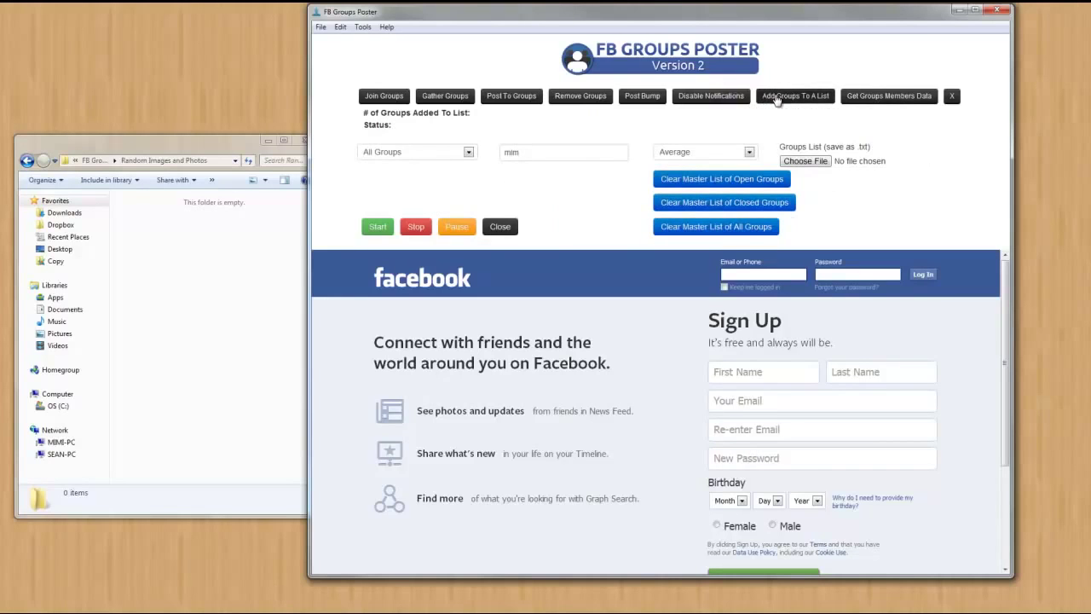
click(469, 151)
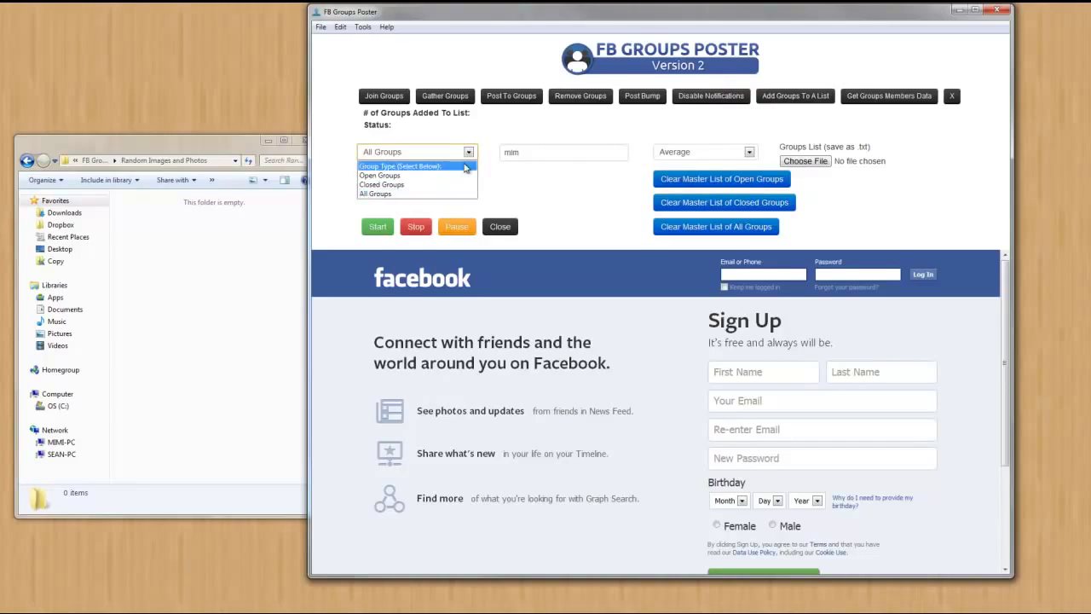
click(465, 167)
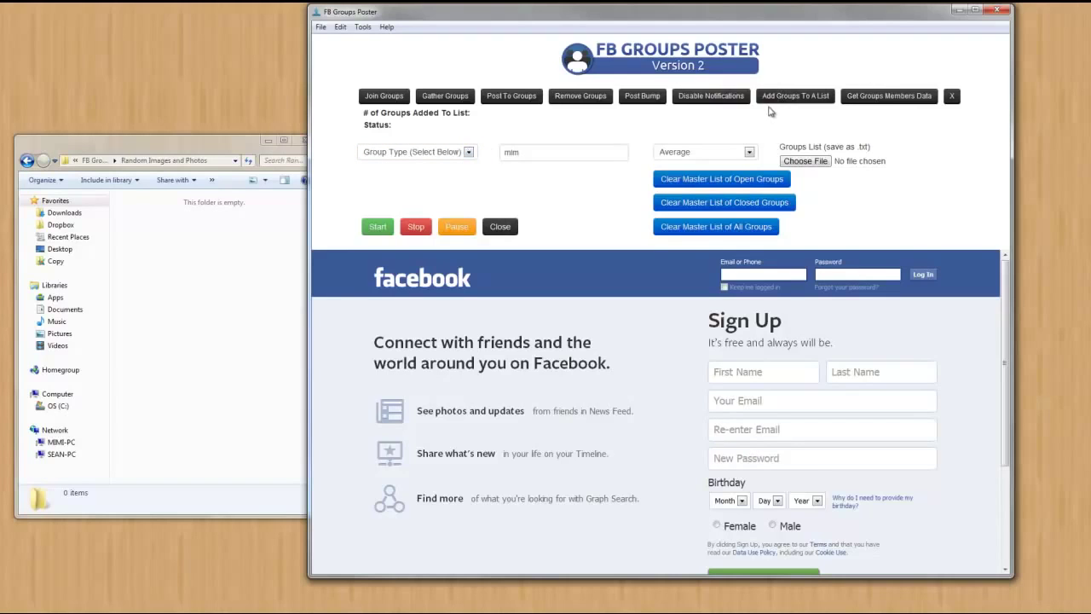
click(468, 152)
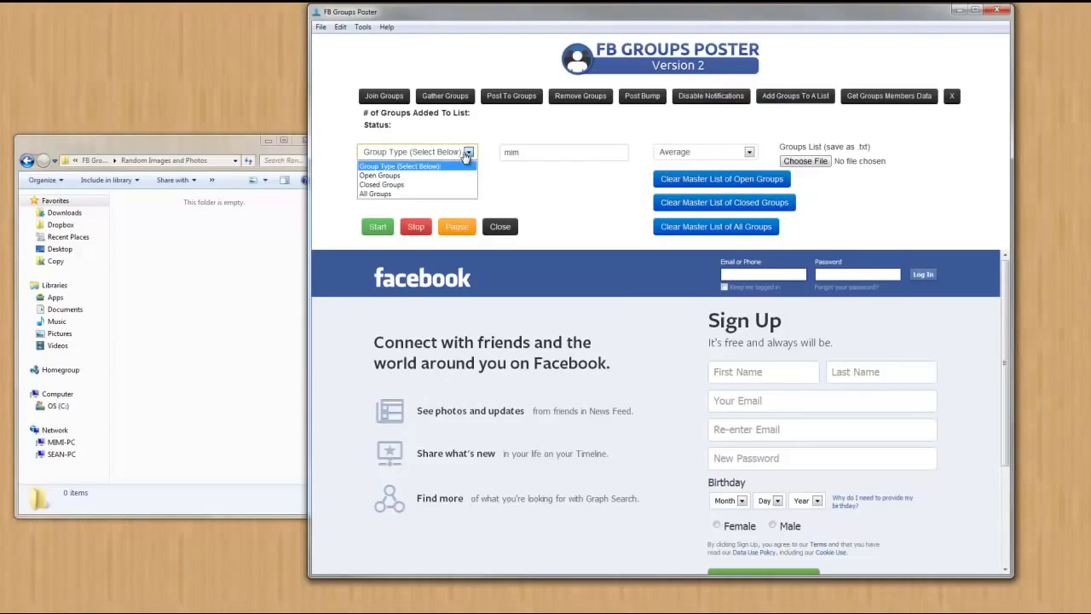
click(428, 194)
drag(518, 151, 503, 152)
key(BackSpace)
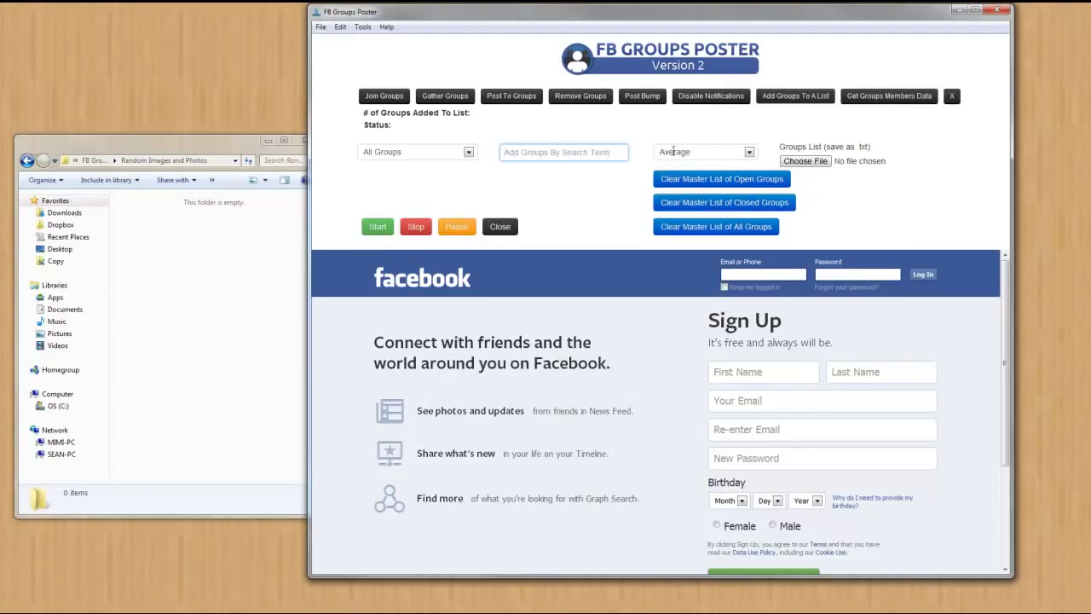
Step: Review the available speeds for gathering groups and choose Average
click(750, 152)
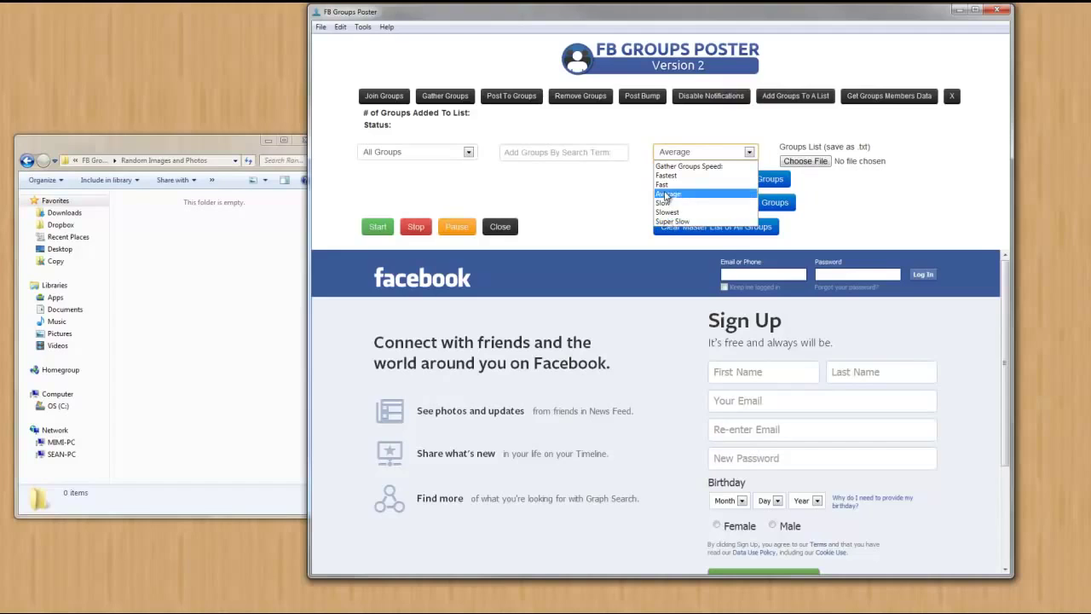
click(667, 195)
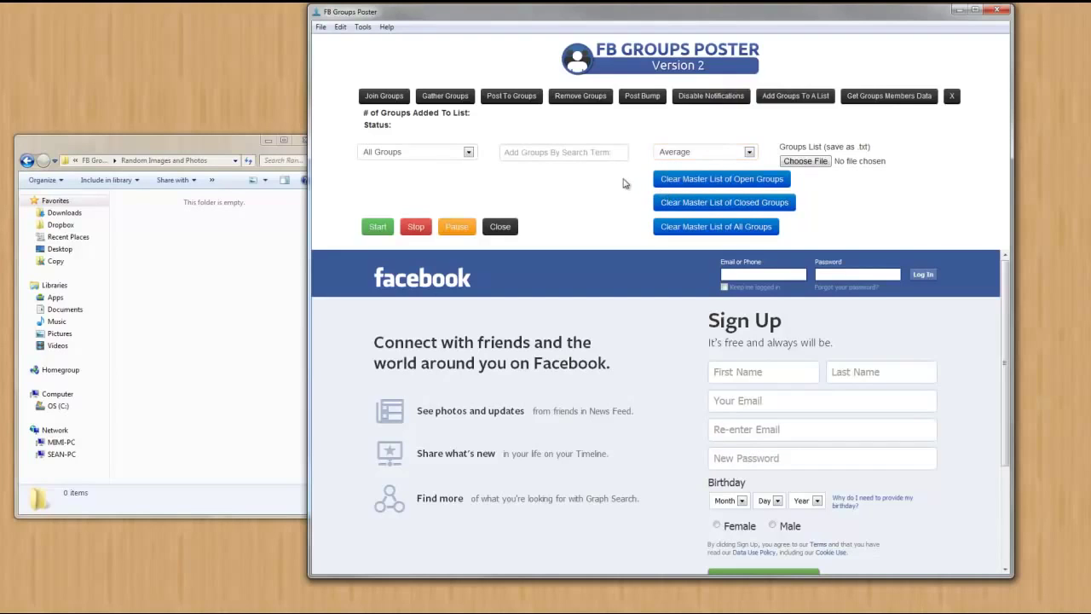
click(669, 160)
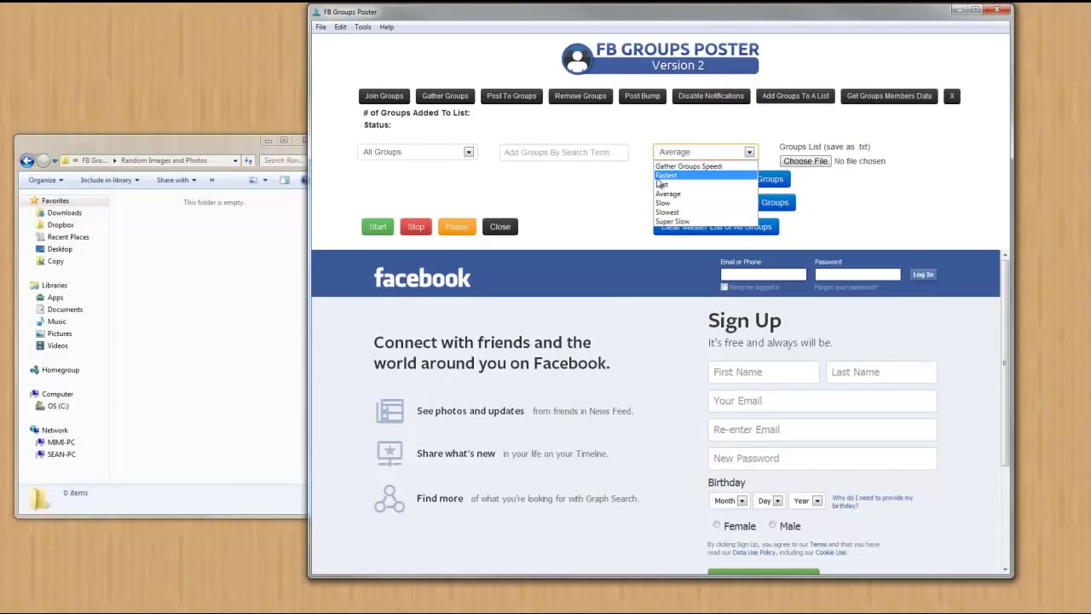
click(656, 195)
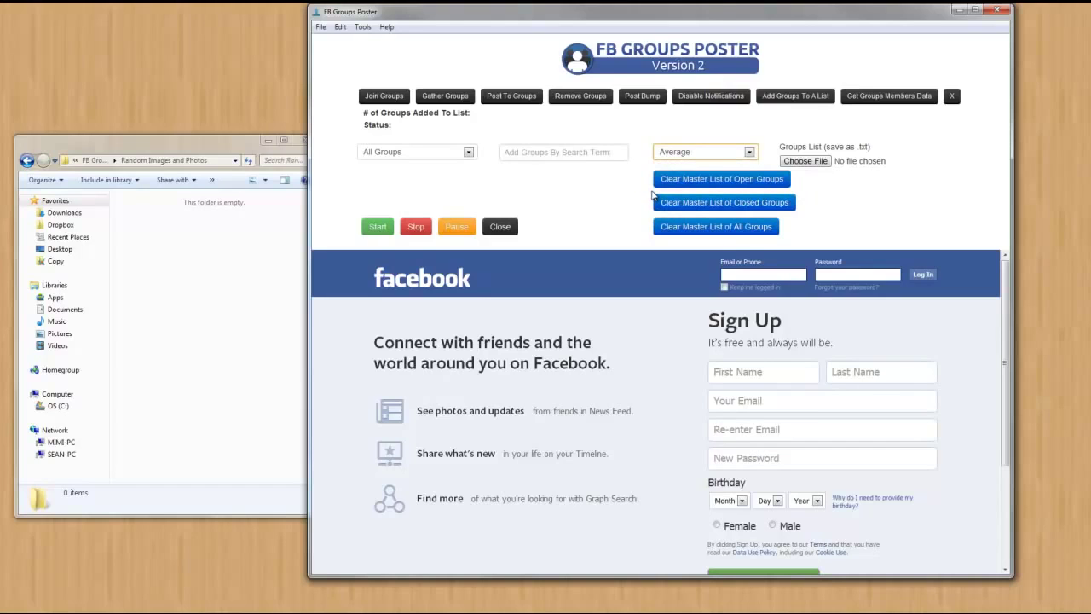
click(645, 196)
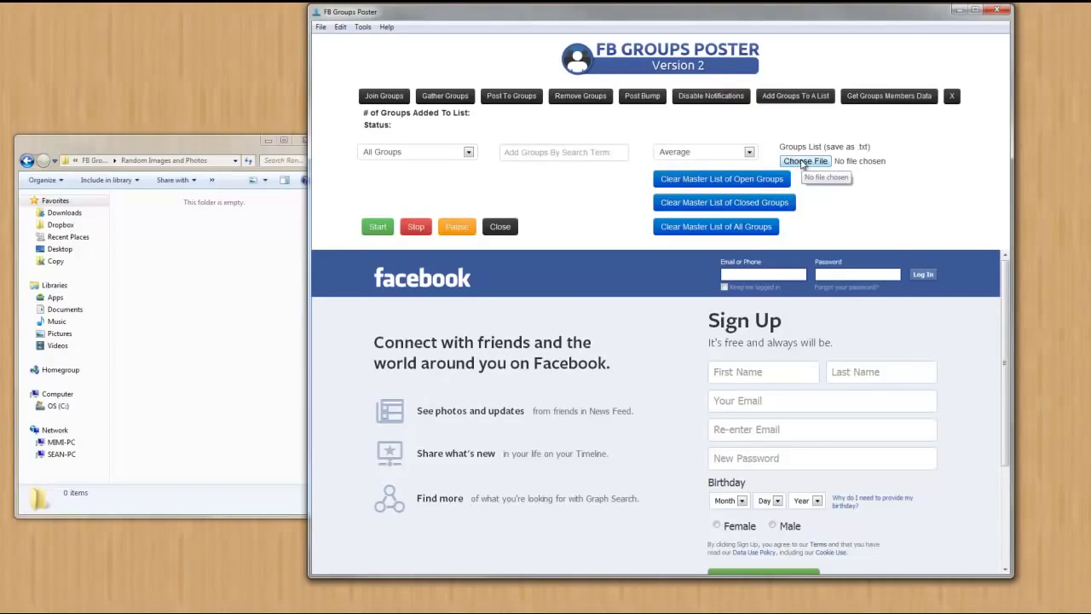
Step: Create a new text document on the desktop and name it gfg.txt
right_click(181, 36)
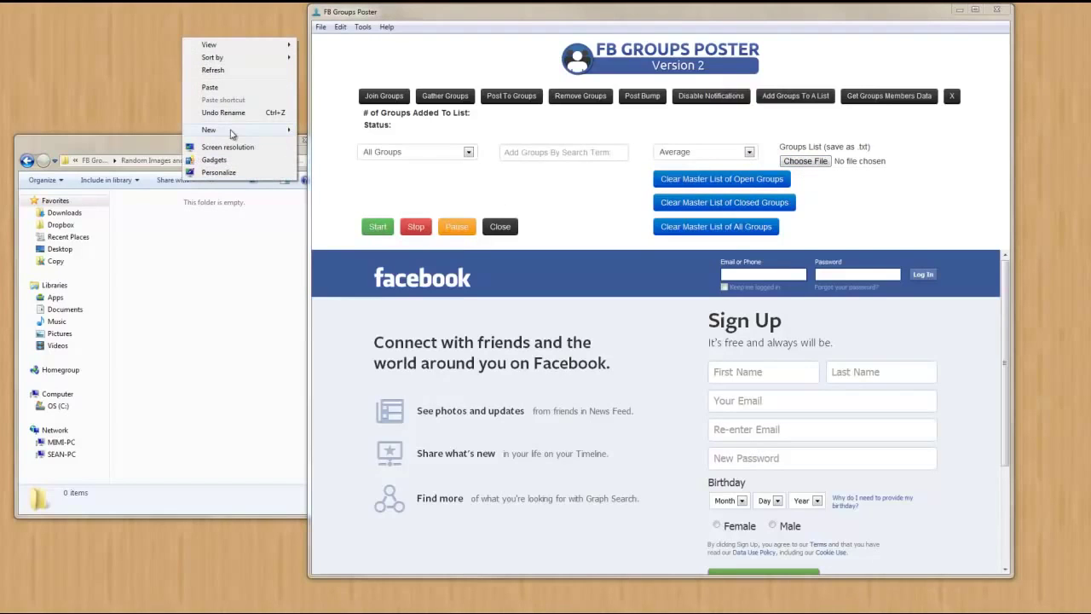
mouse_move(237, 131)
click(320, 287)
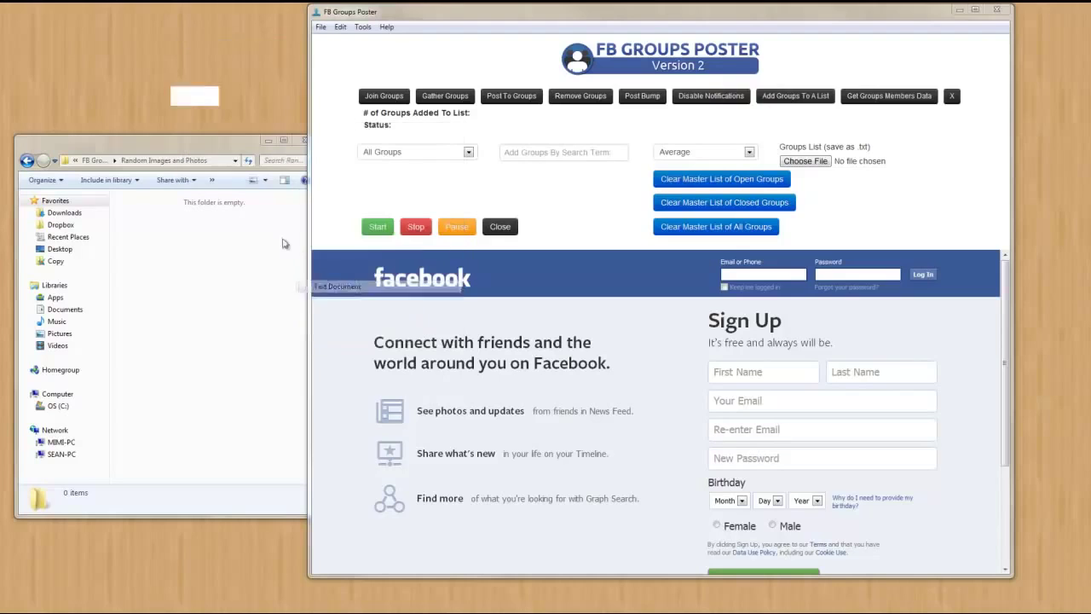
text(gfg)
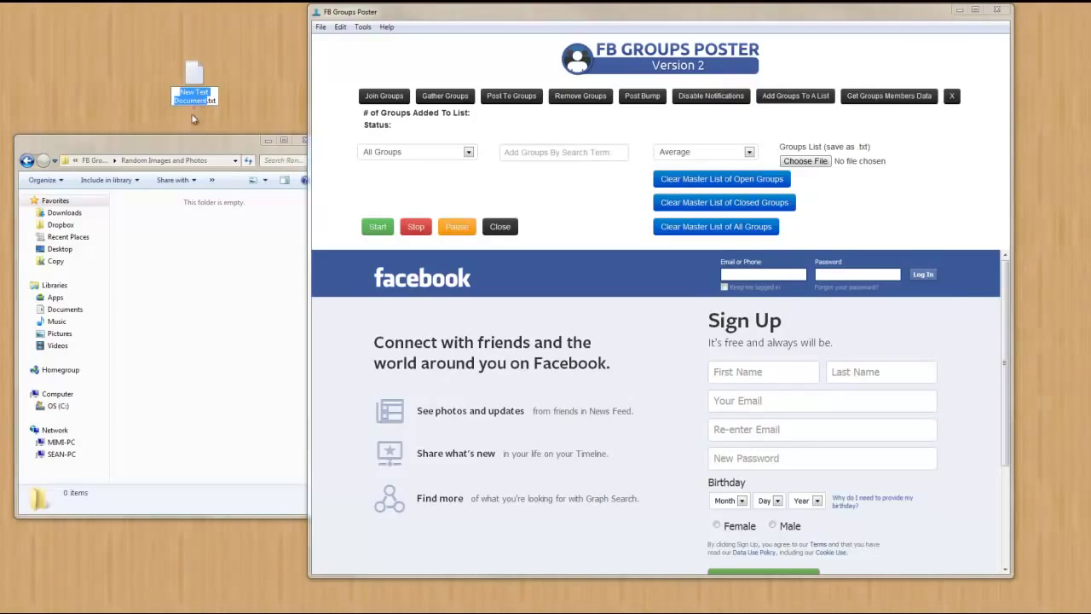
key(Return)
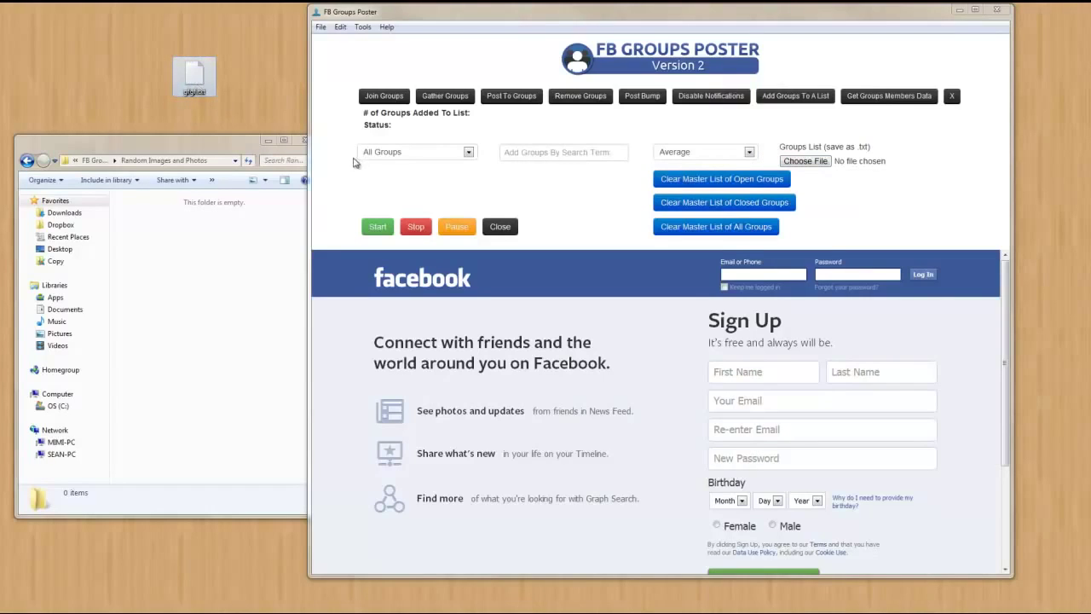
Step: Set the group type to Open Groups and open the Open Groups folder inside Saved List of Groups Added To A List
click(28, 162)
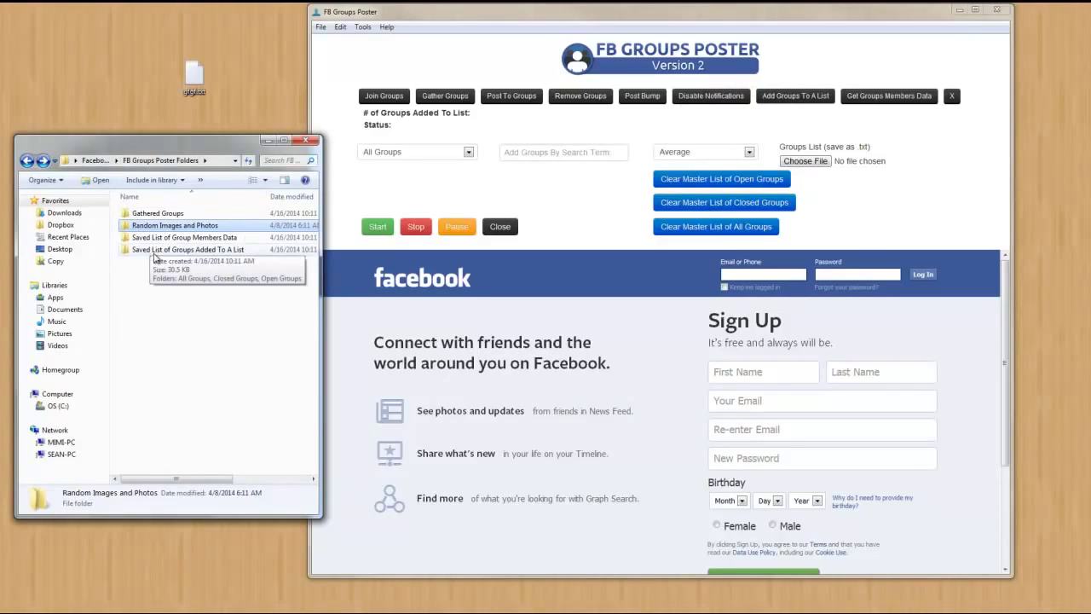
double_click(213, 250)
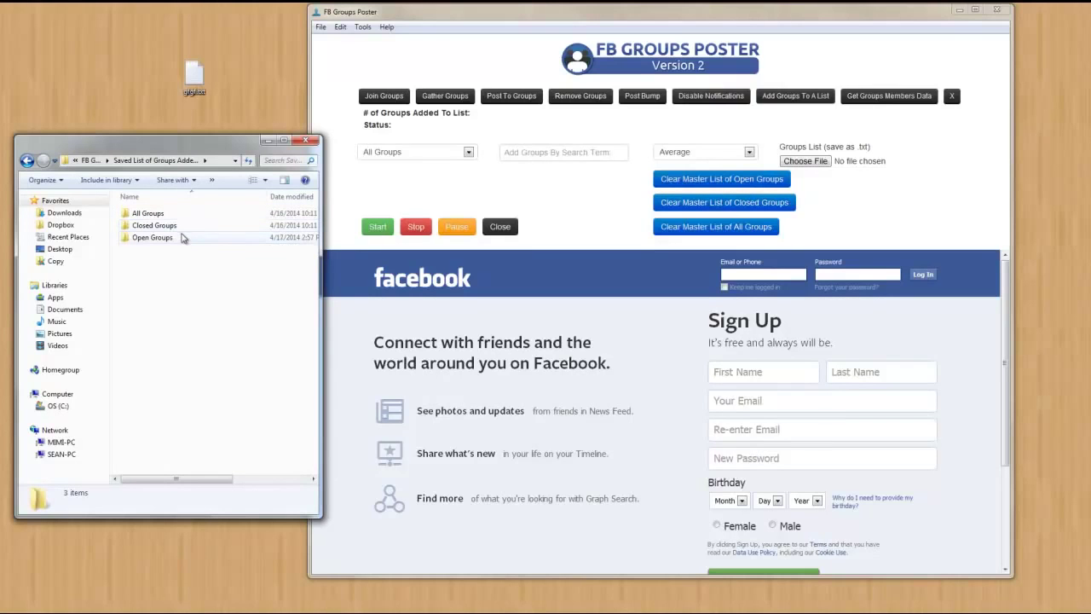
click(417, 152)
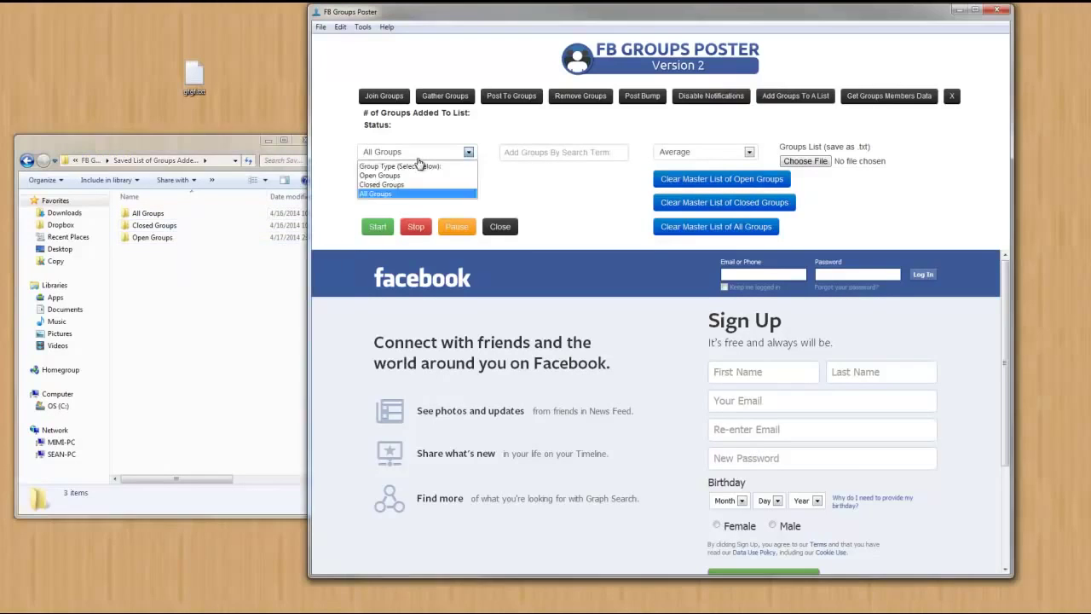
click(418, 177)
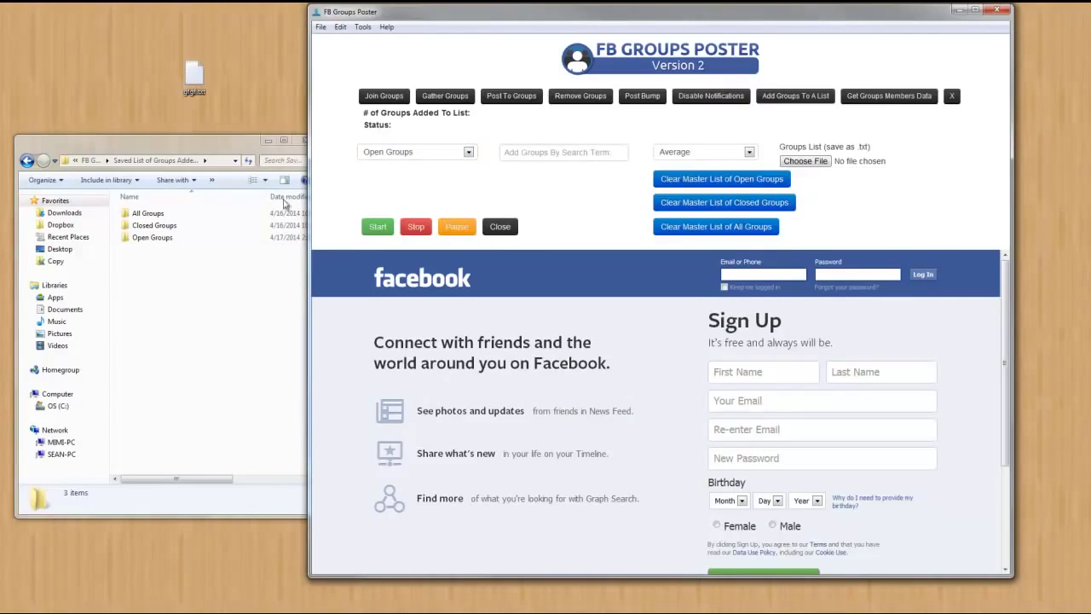
click(173, 241)
double_click(173, 241)
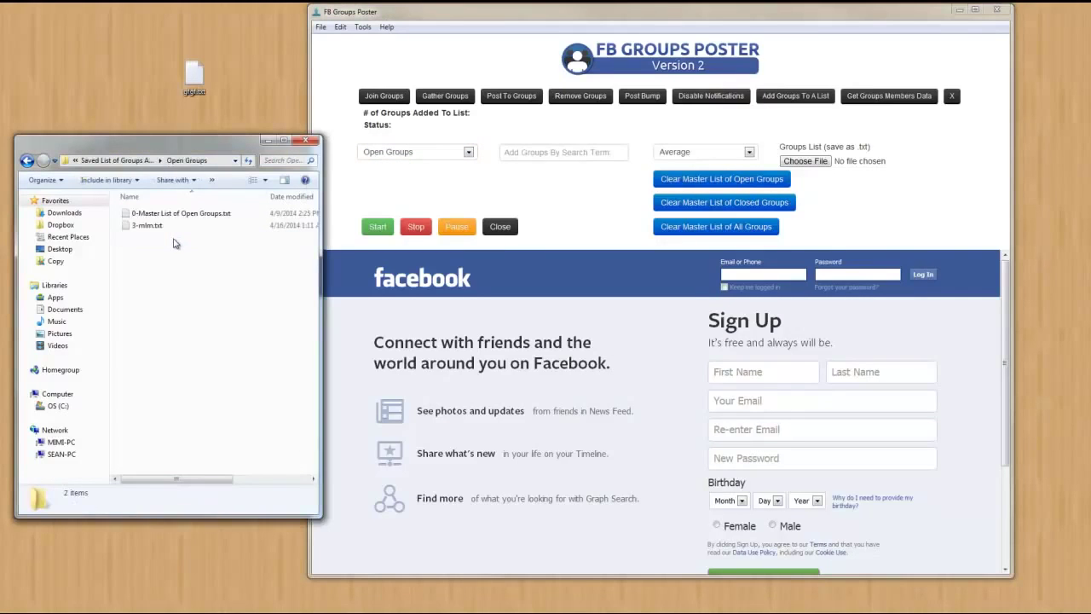
Step: Enter mlm as the search term for adding groups and point out the matching 3-mlm.txt file in the folder
click(522, 155)
text(mlm)
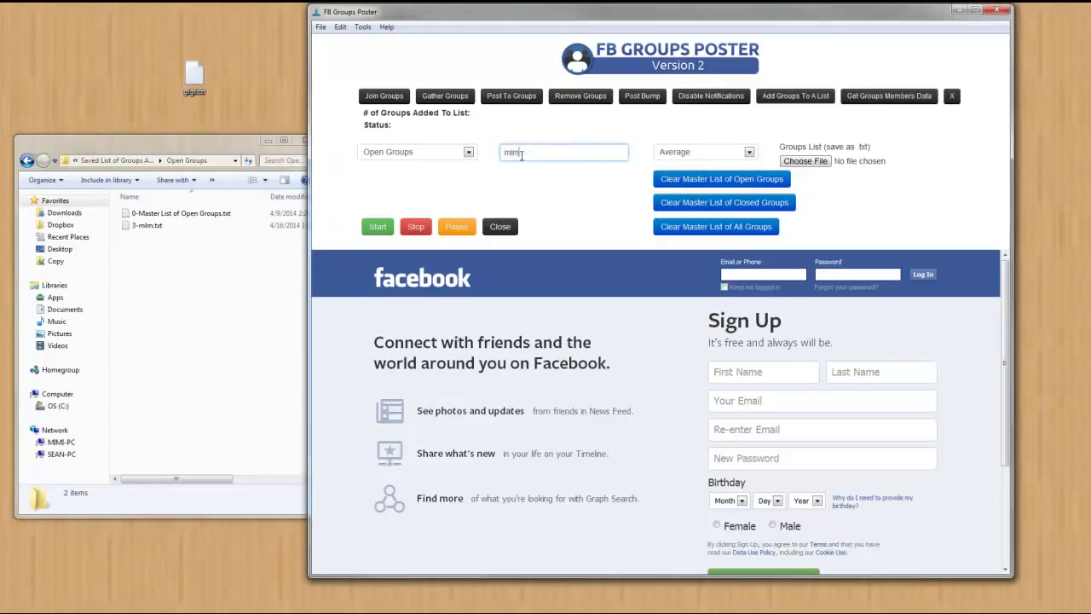
click(156, 226)
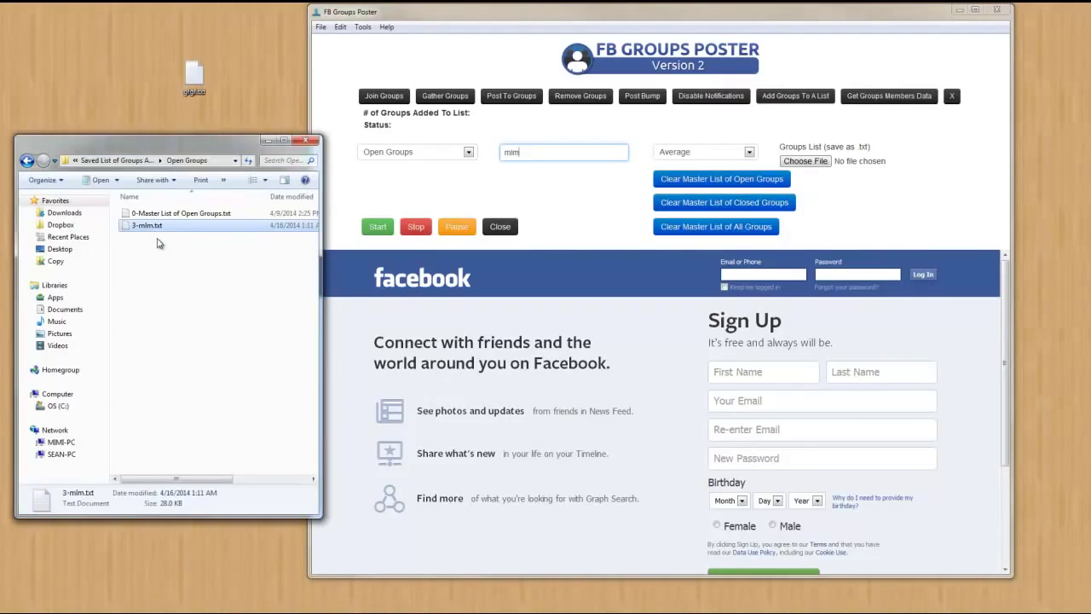
click(155, 245)
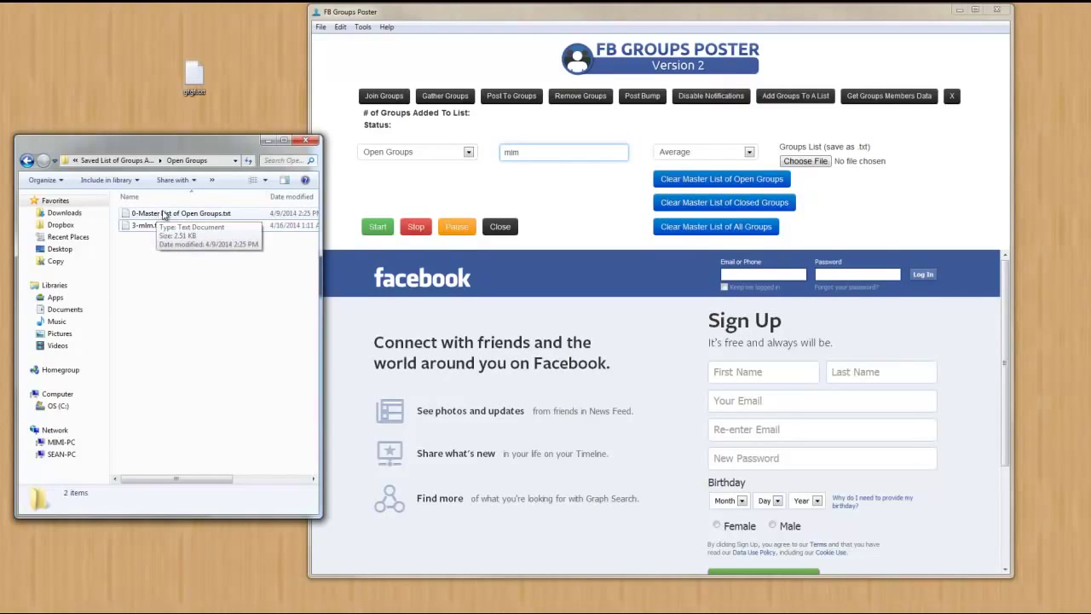
Step: Open 0-Master List of Open Groups.txt, move its window beside the folder, and highlight the start of the first group's name
click(165, 213)
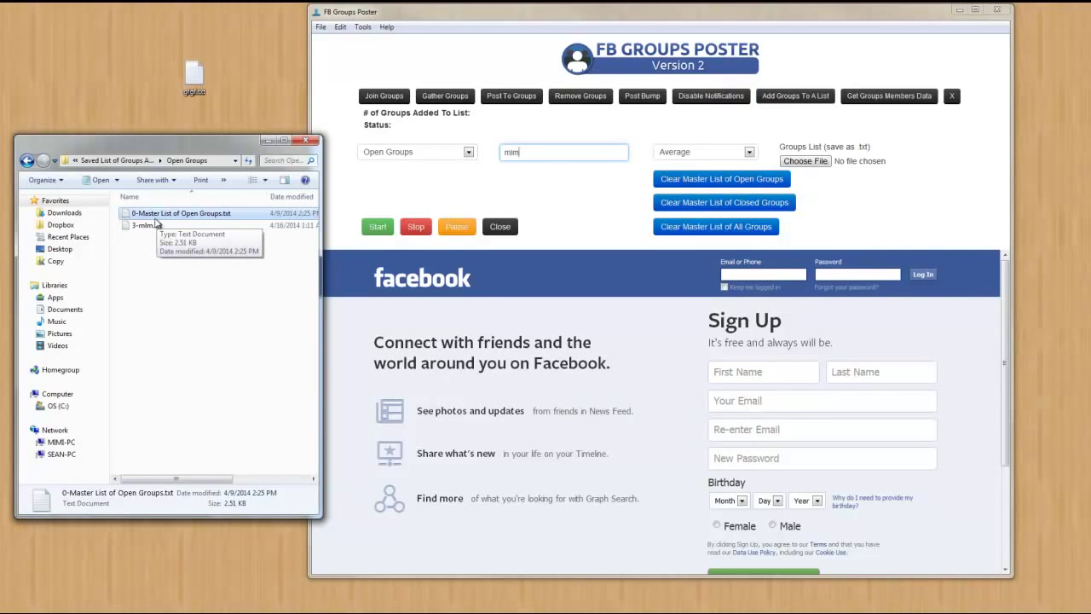
double_click(164, 214)
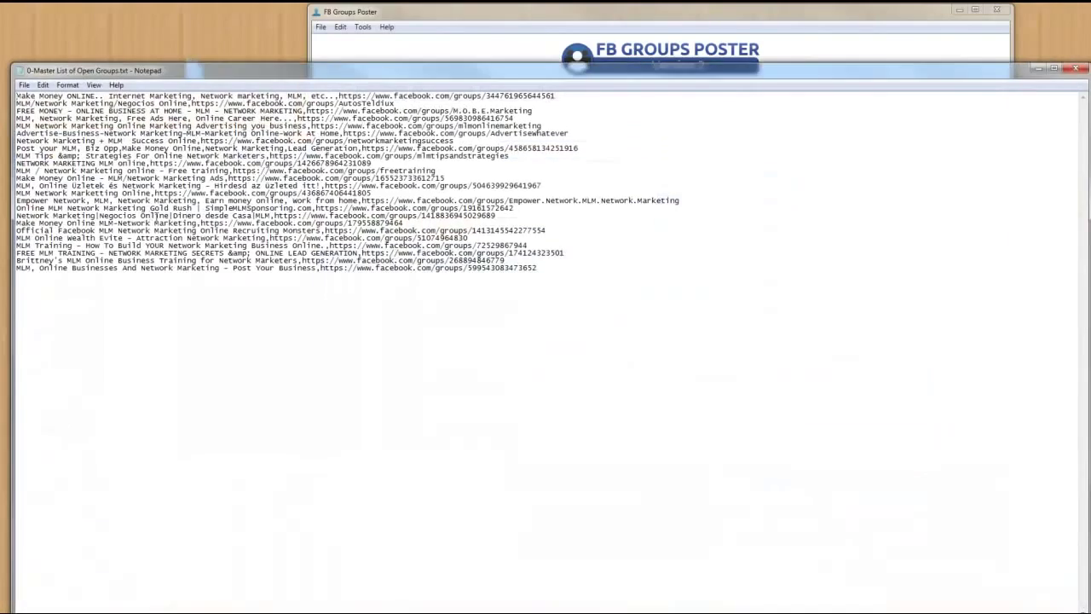
drag(139, 74, 187, 85)
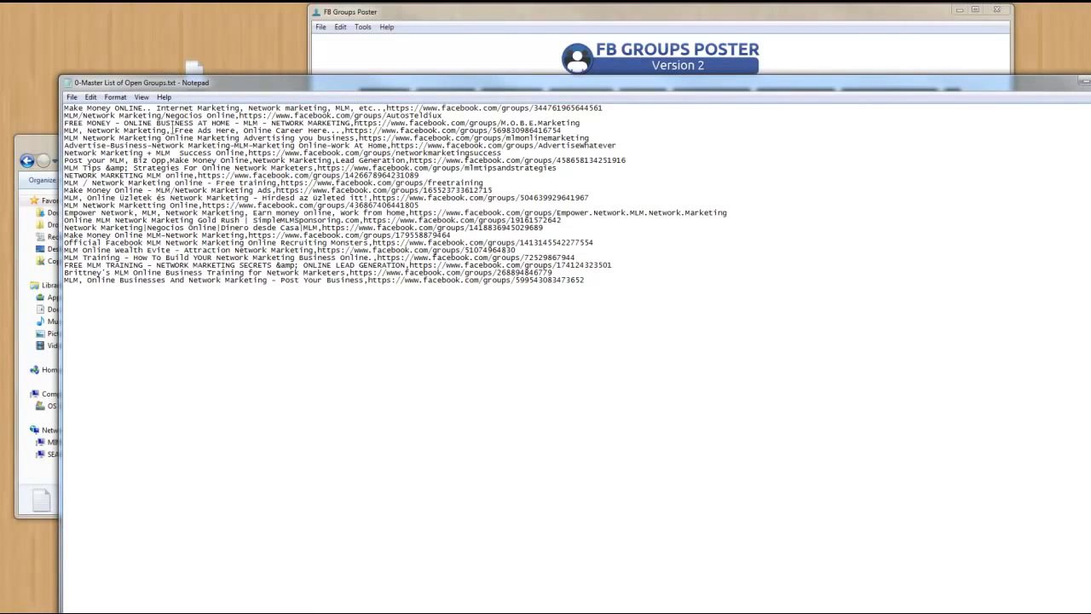
drag(181, 82, 364, 25)
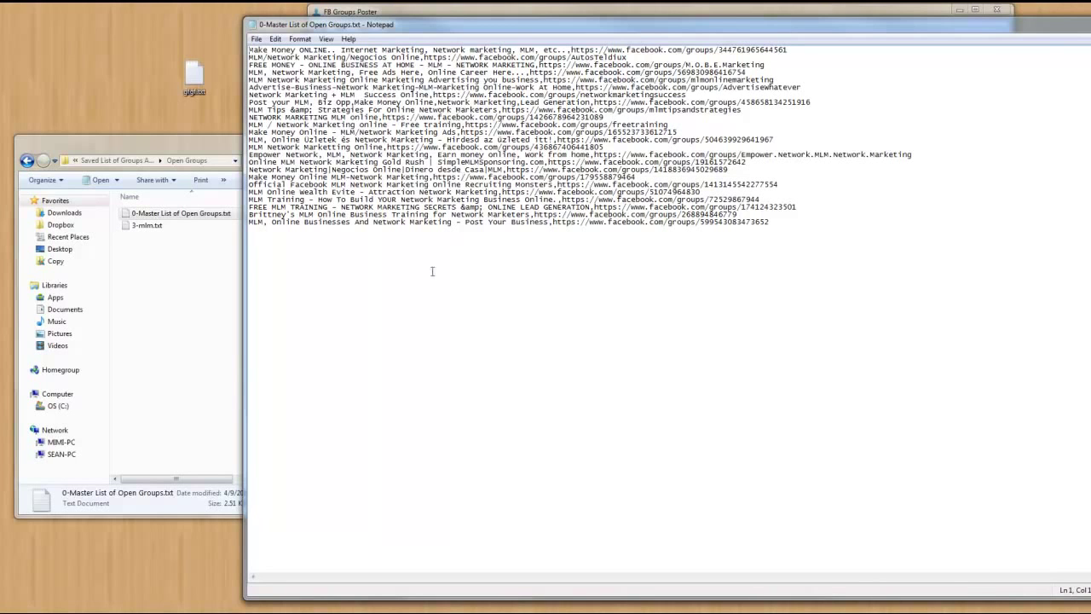
drag(369, 222, 383, 223)
drag(424, 51, 250, 50)
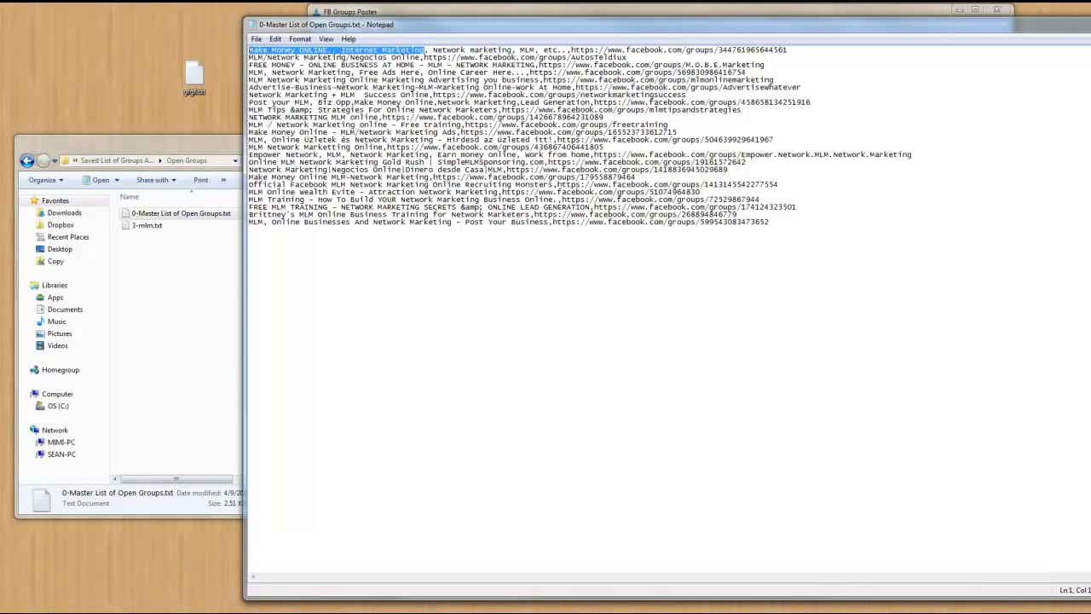
Step: Highlight the first group's name and URL in the master list of open groups, move the window lower, and close the file
drag(571, 50, 250, 50)
drag(571, 49, 731, 110)
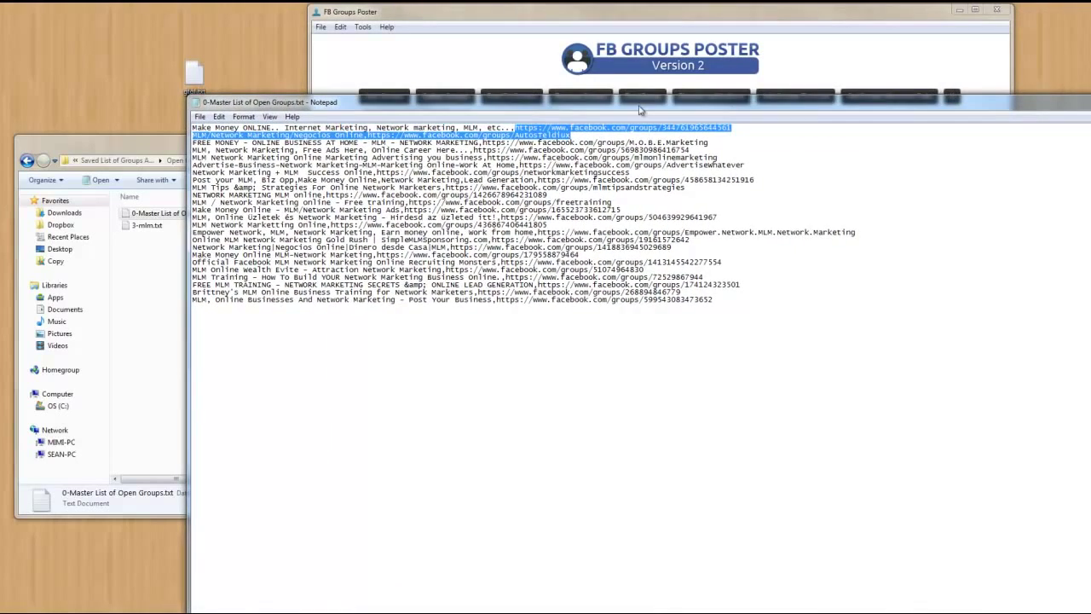
drag(641, 109, 473, 119)
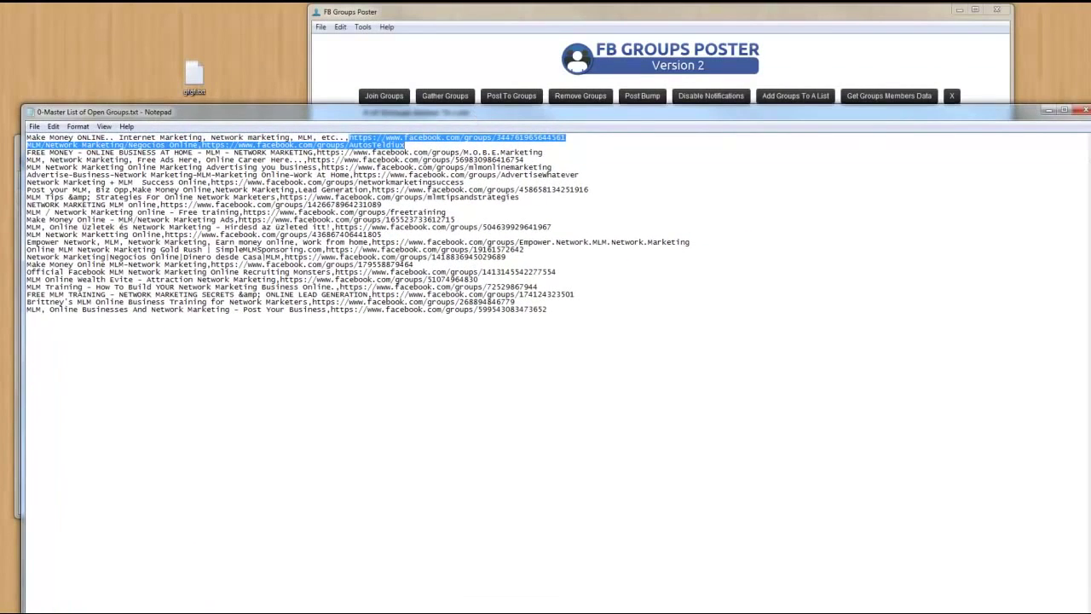
click(1086, 112)
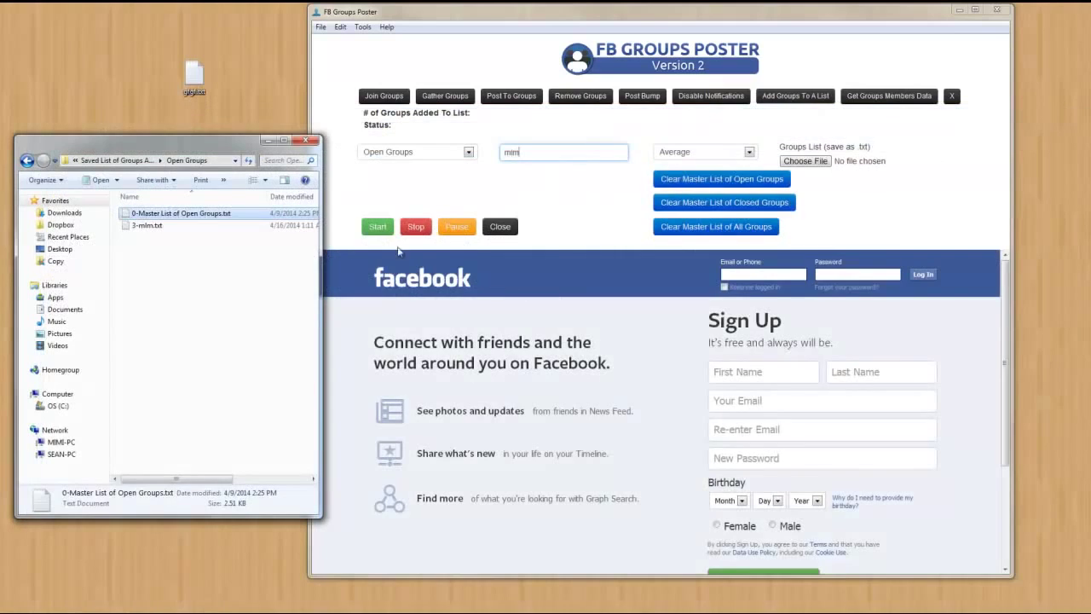
Step: Go up to the parent folder, return to Open Groups, and reopen 0-Master List of Open Groups.txt
click(27, 161)
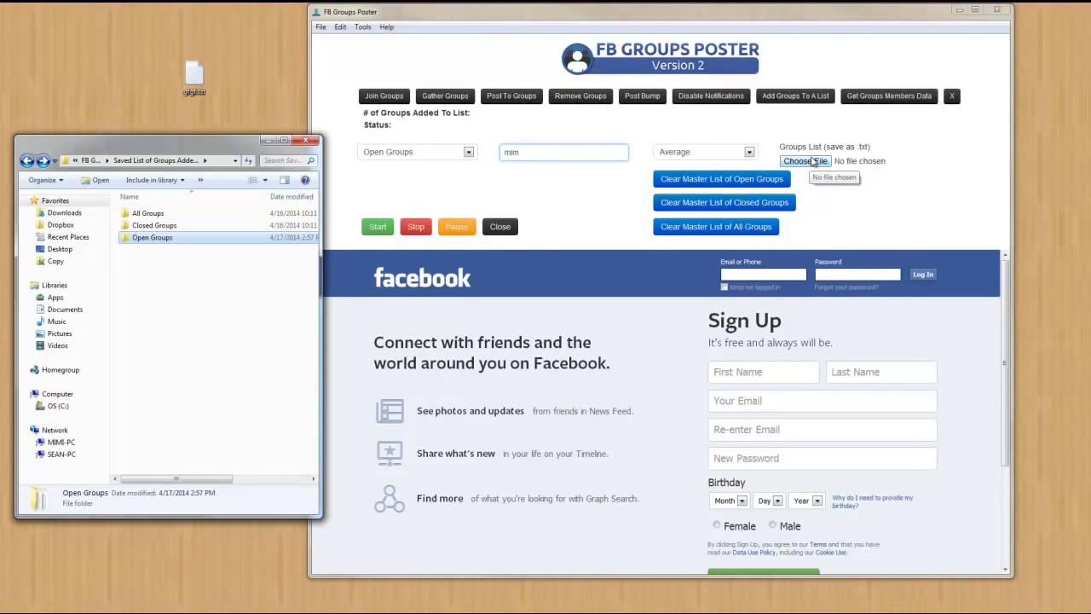
double_click(153, 237)
click(181, 214)
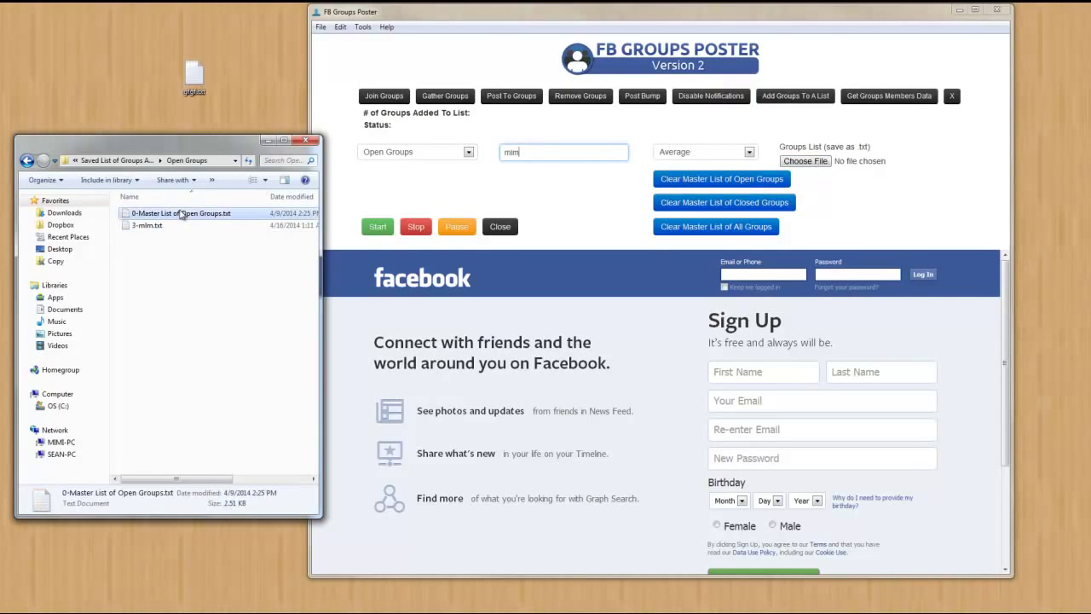
double_click(181, 214)
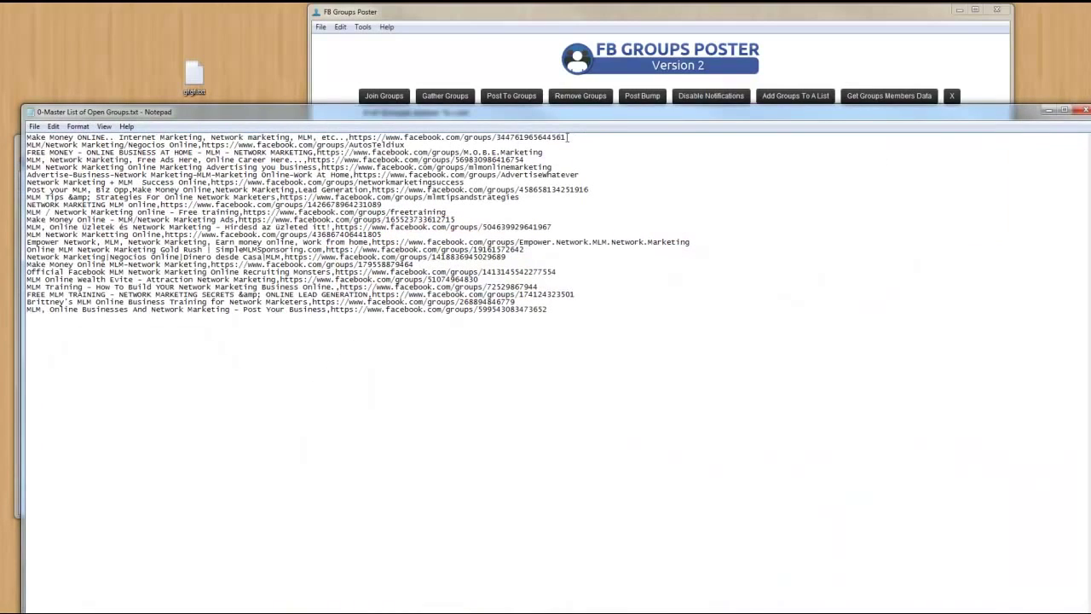
Step: Highlight the first group's URL and the start of its name in the master list, and close the file
drag(566, 136, 393, 291)
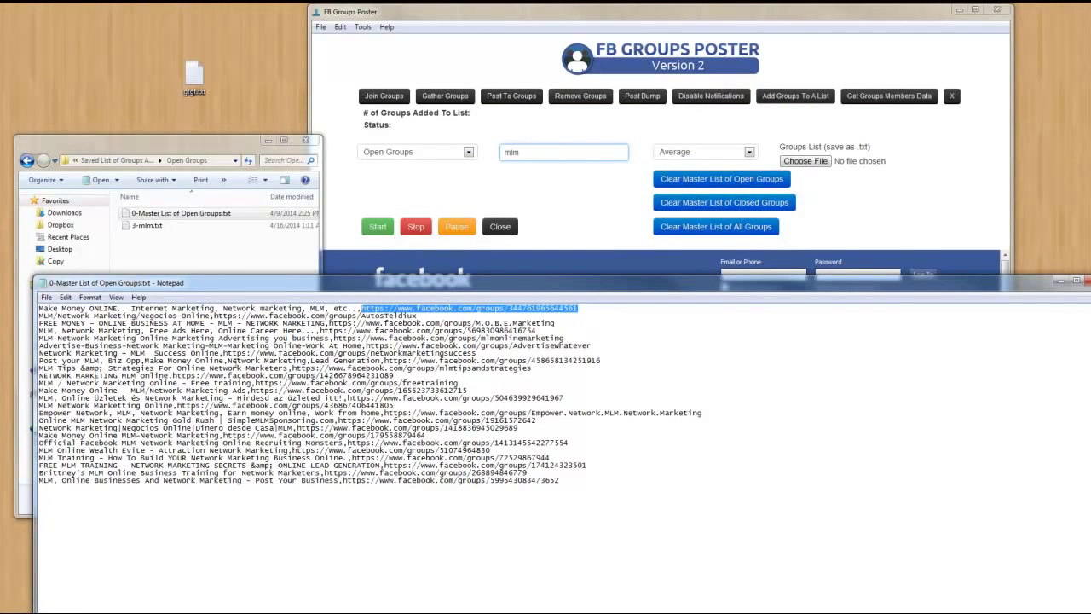
drag(216, 307, 39, 305)
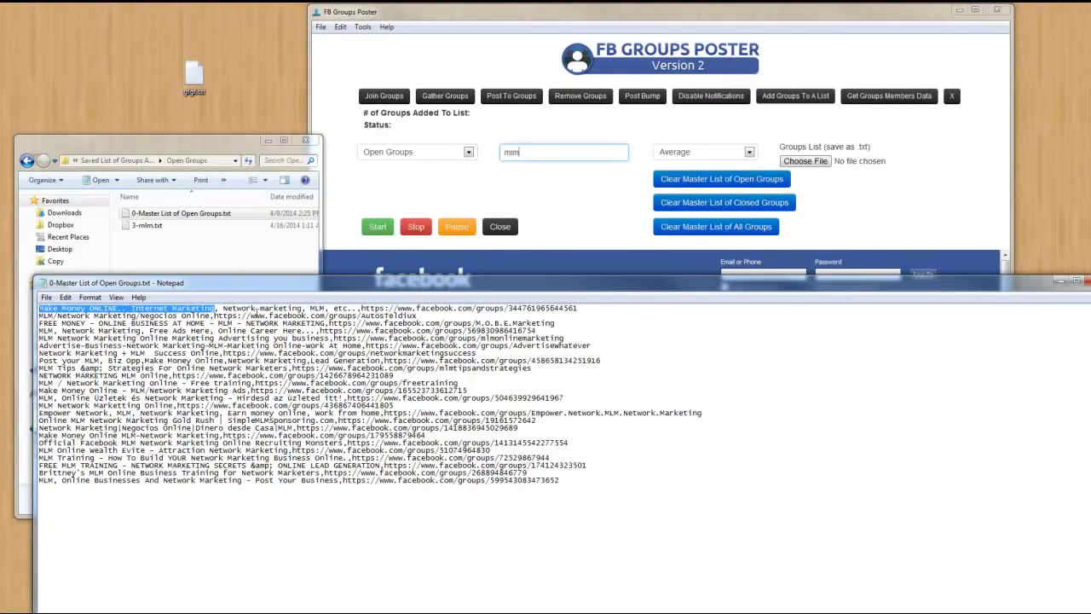
drag(1049, 292, 1069, 287)
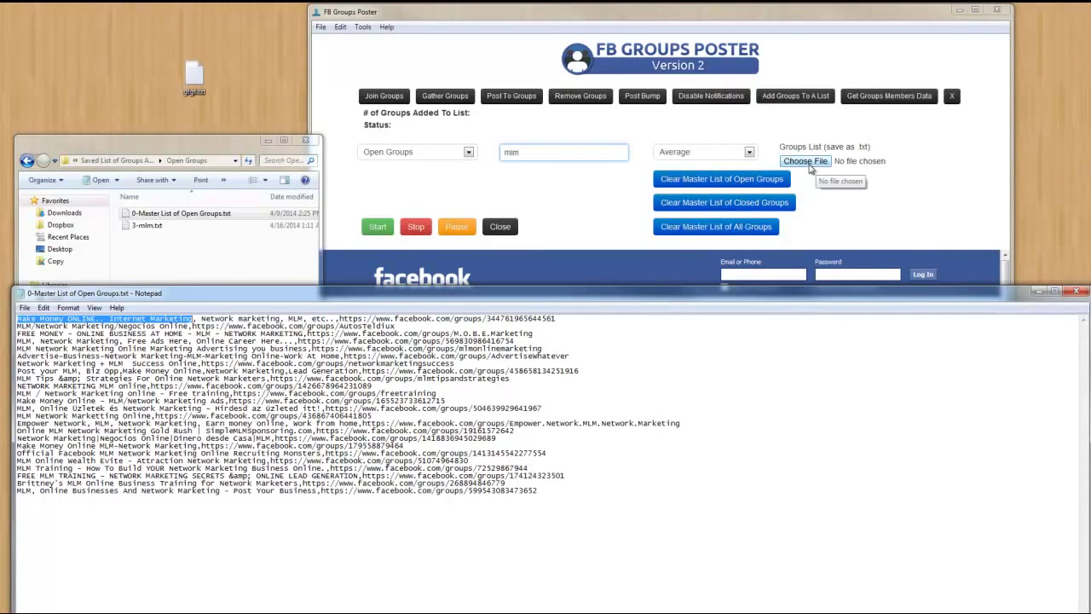
click(1079, 295)
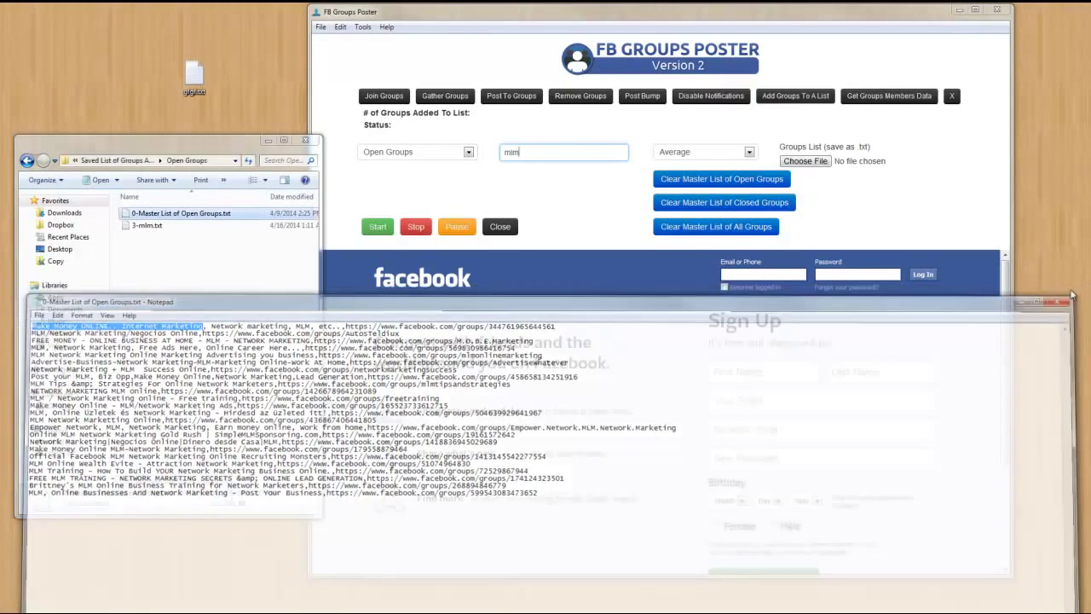
Step: Return to FB Groups Poster Folders and display the Get Groups Members Data section in FB Groups Poster
click(27, 161)
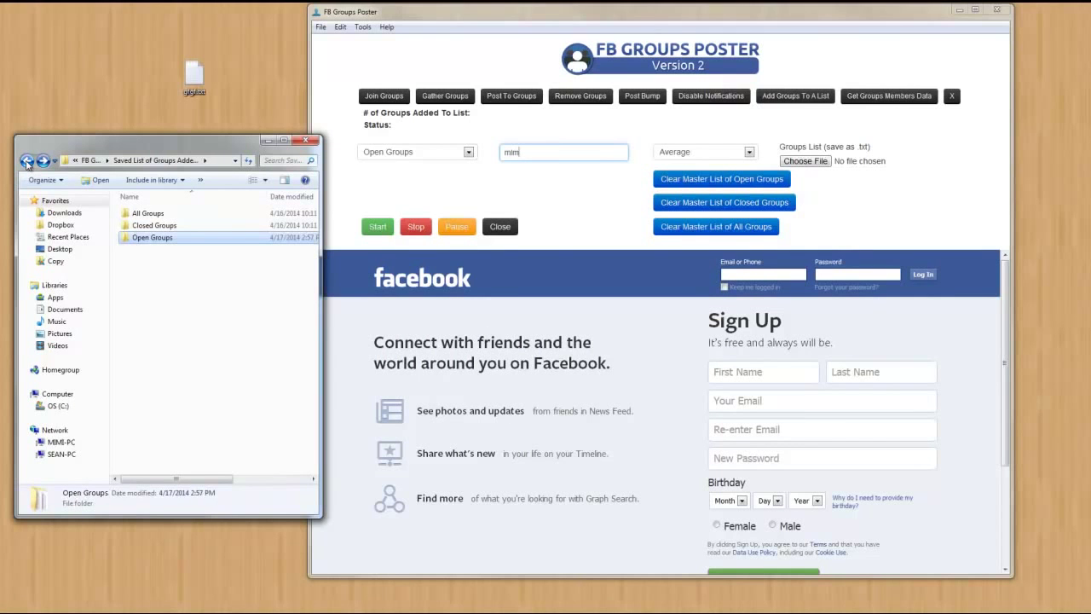
click(27, 161)
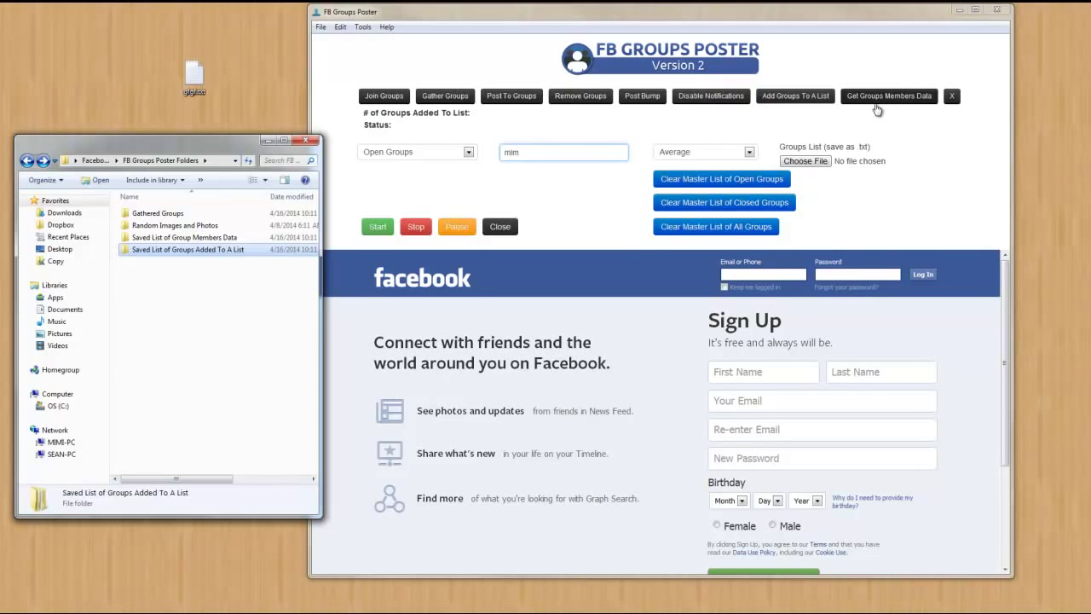
click(917, 98)
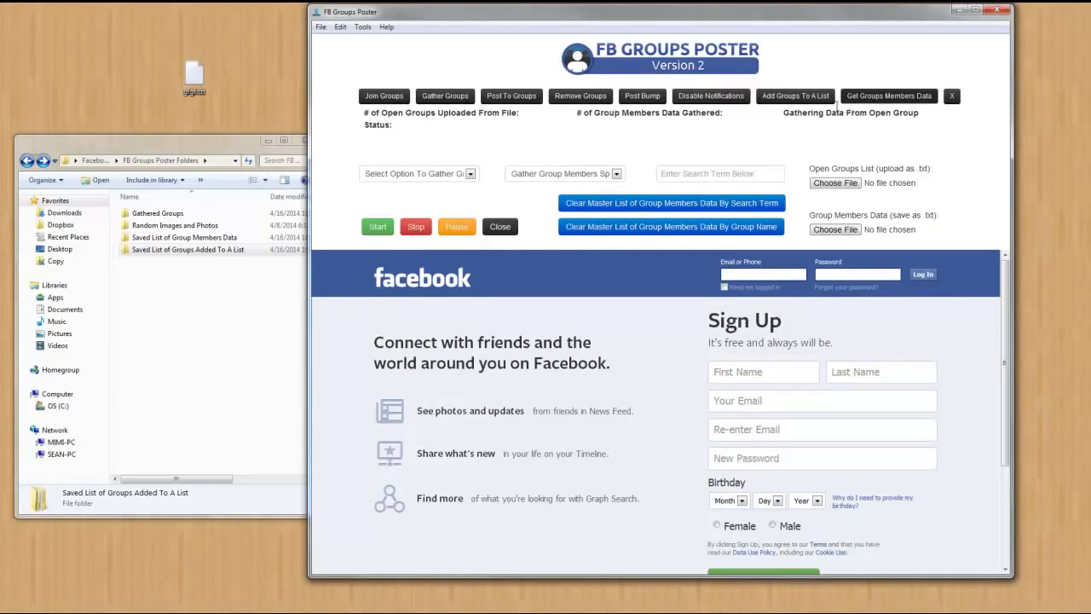
click(199, 141)
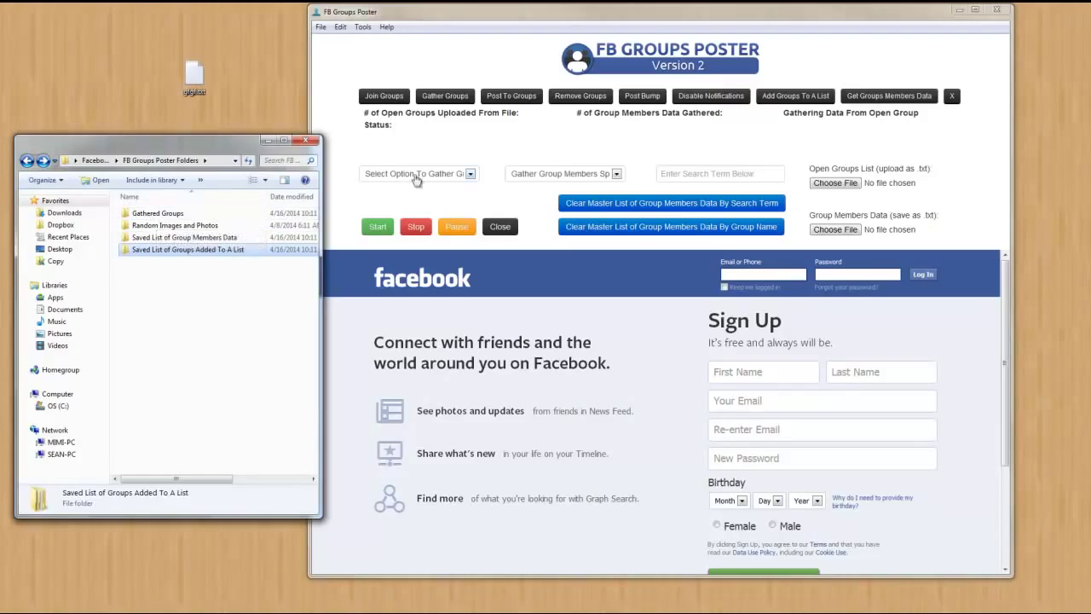
Step: Examine the search term and open groups list options for gathering members data and the speed choices, leaving both settings at their defaults
click(471, 176)
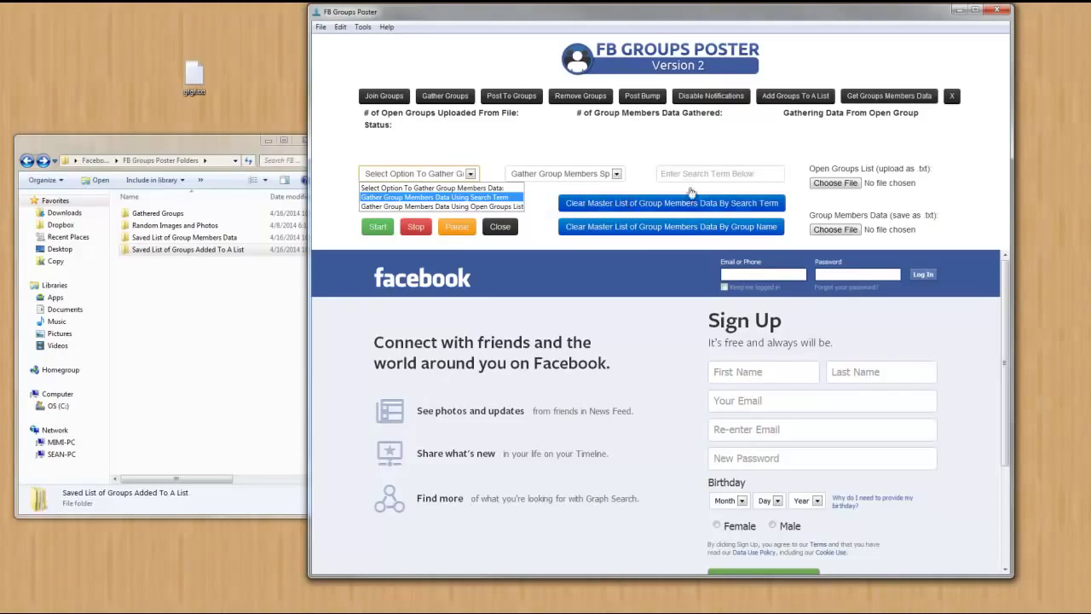
click(480, 199)
click(465, 176)
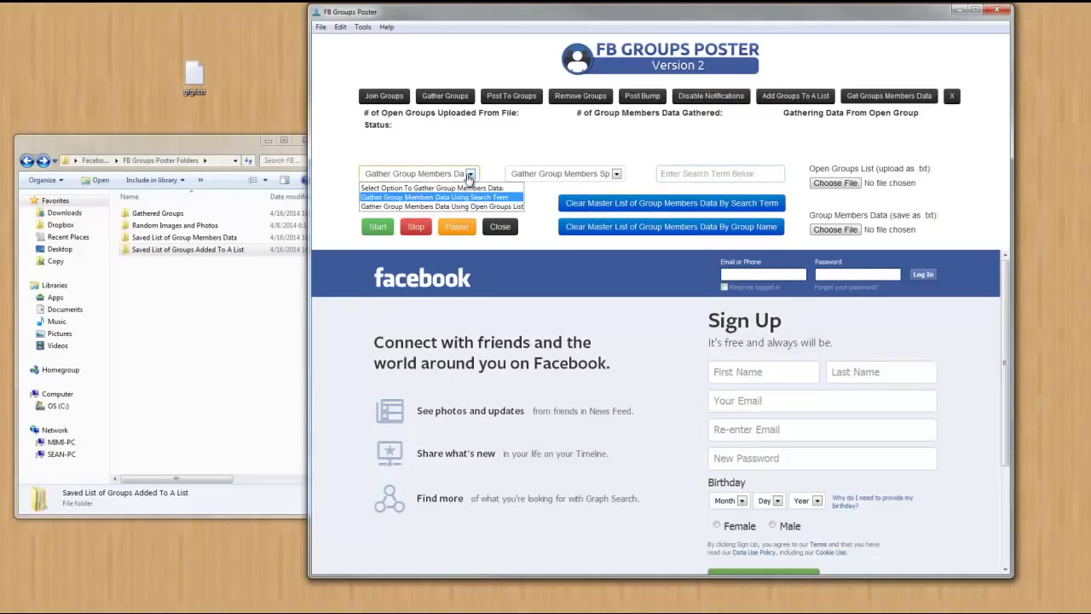
click(466, 206)
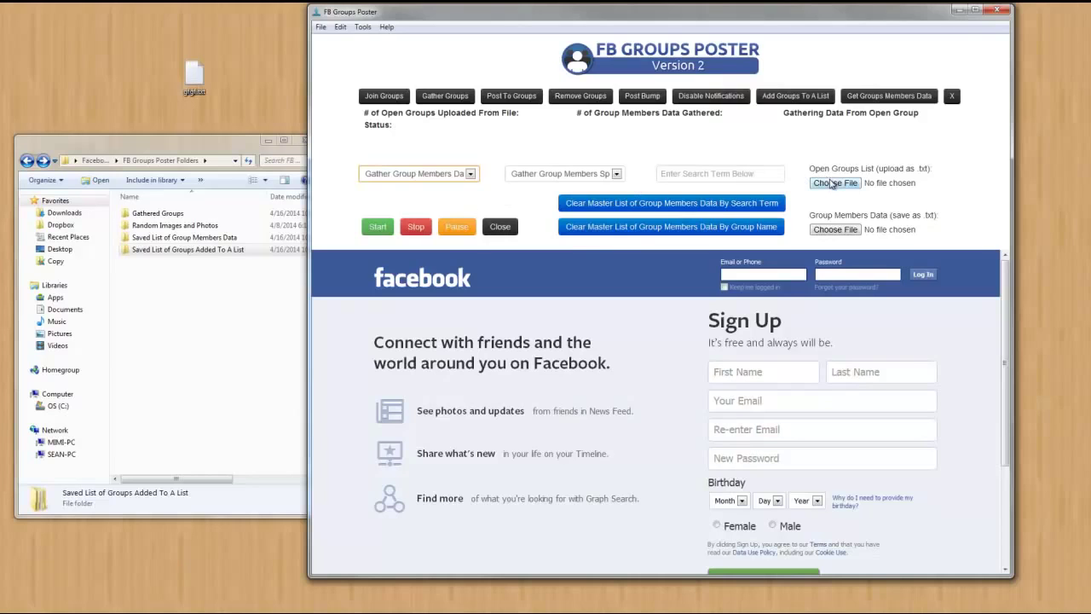
click(471, 175)
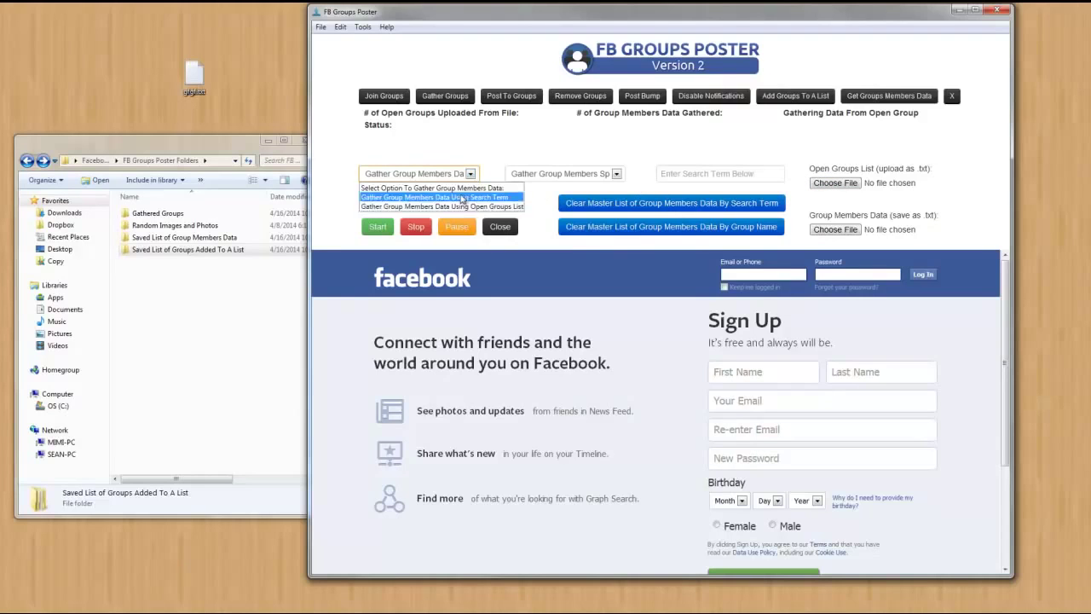
click(555, 165)
click(556, 173)
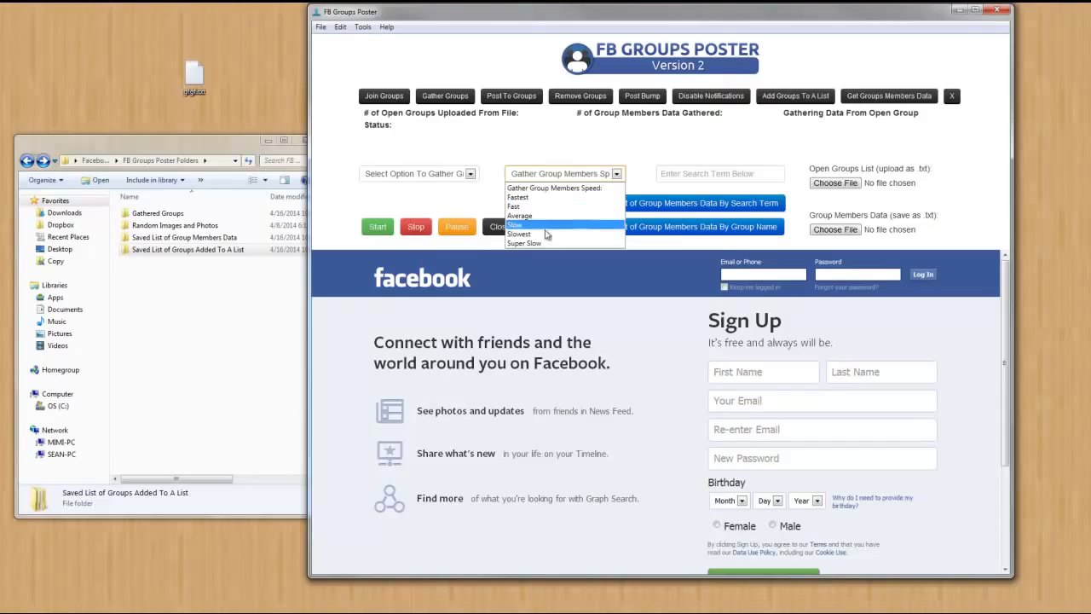
click(556, 188)
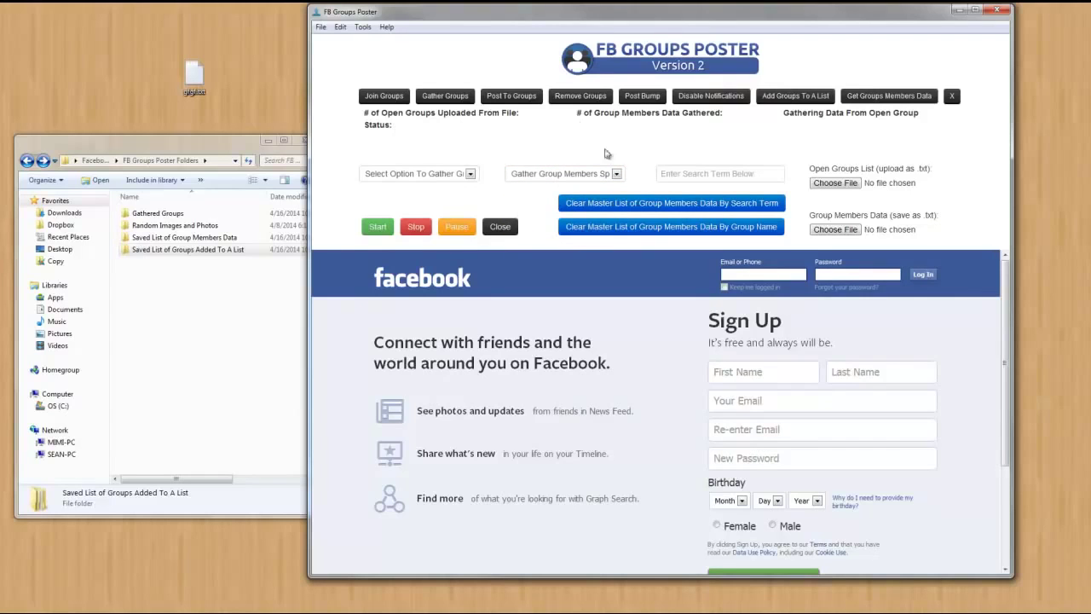
Step: Open 1-MLM.txt from the By Search Term folder inside Saved List of Group Members Data and move its window up to show more records
double_click(239, 237)
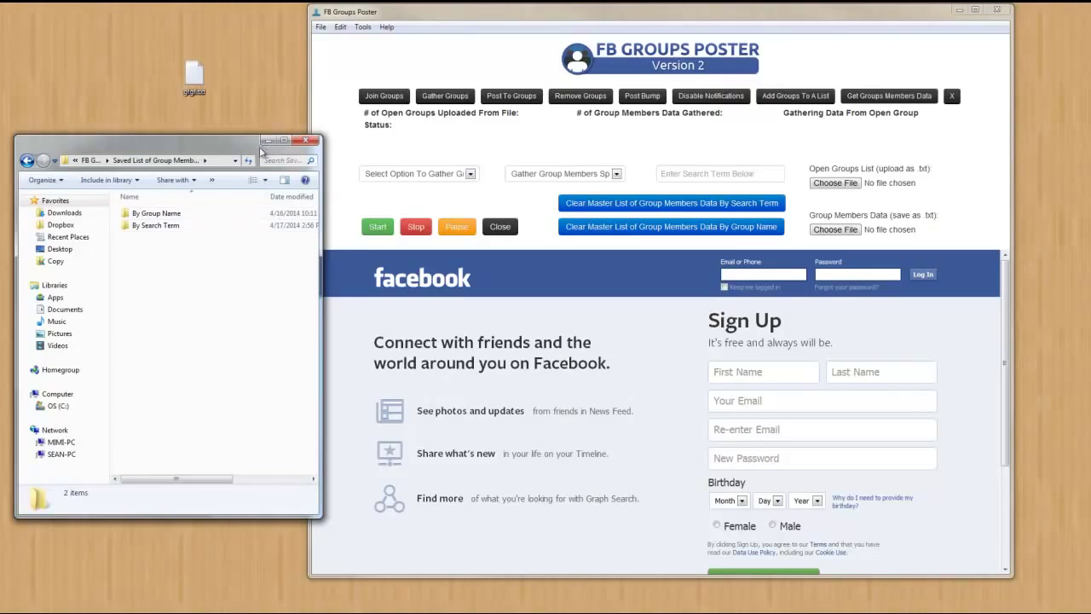
drag(230, 147, 230, 113)
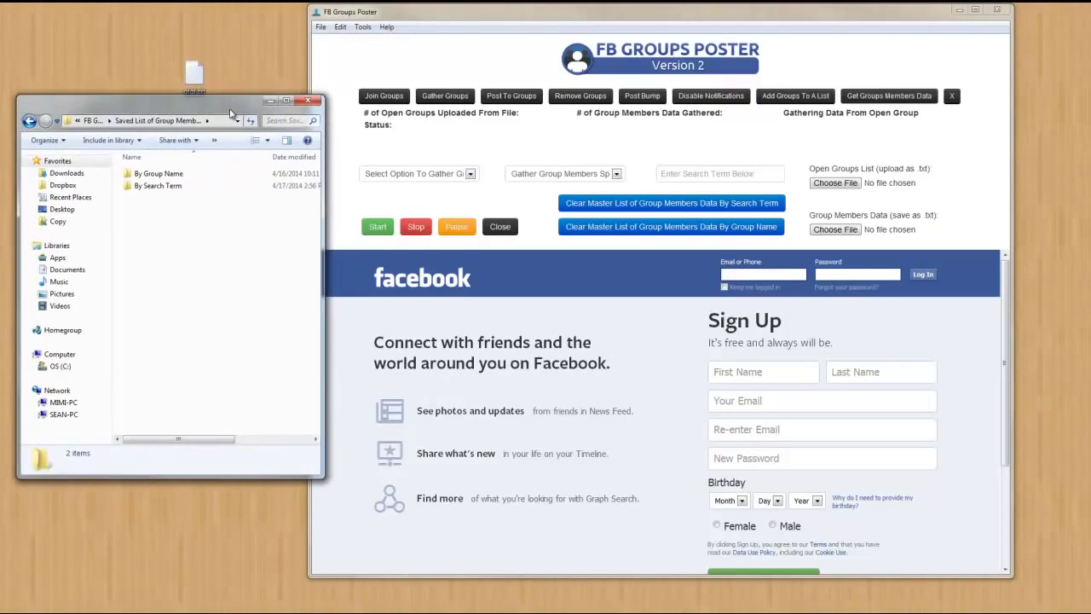
double_click(216, 186)
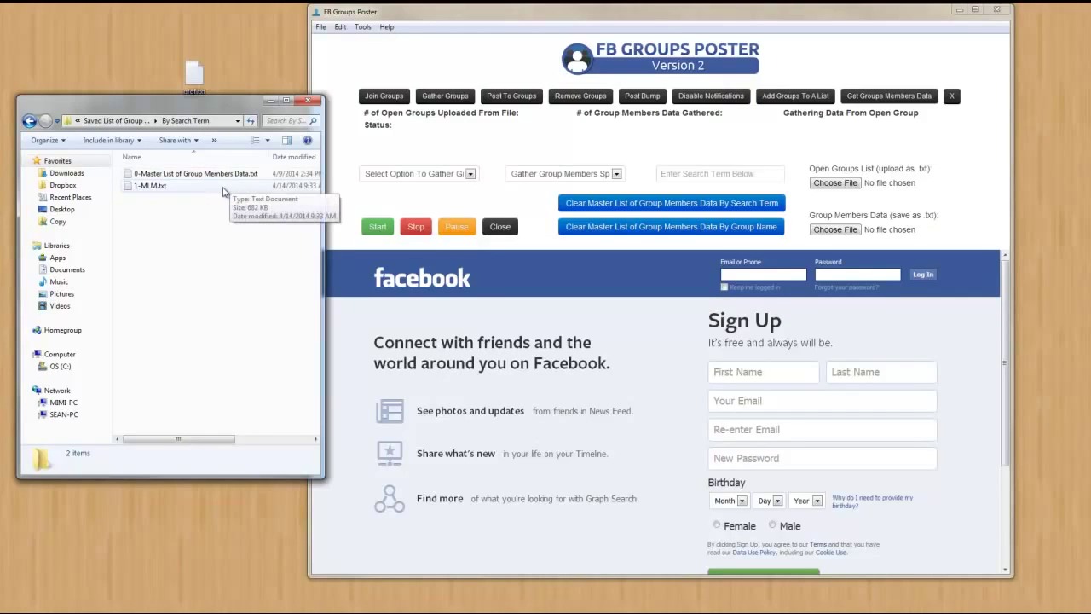
click(223, 191)
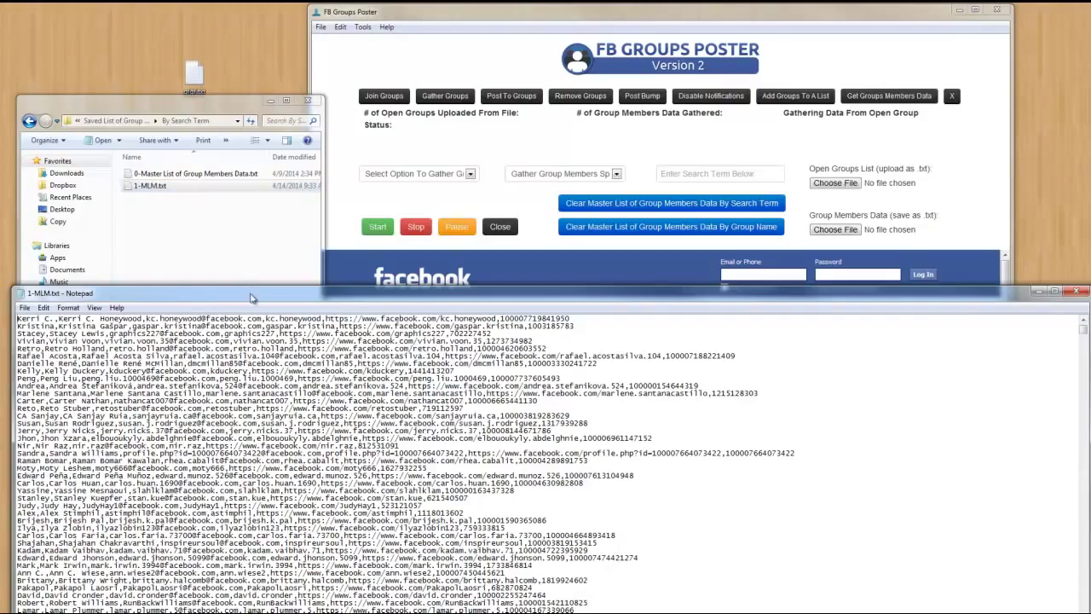
drag(254, 288, 291, 40)
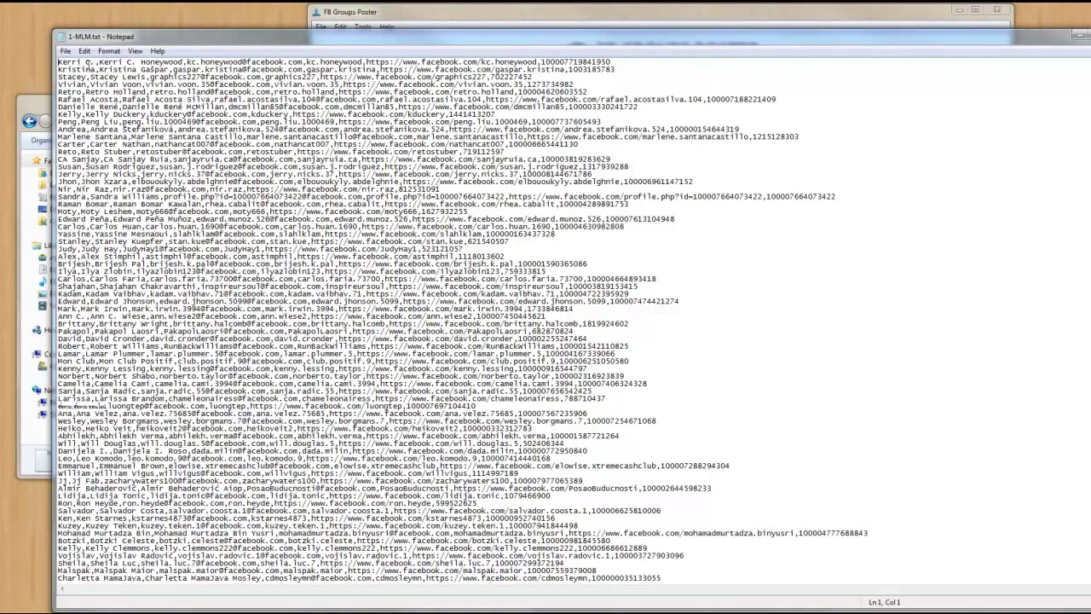
Step: Highlight in turn the first member's full name, e-mail, username, profile URL and user ID in the members list
drag(88, 62, 290, 62)
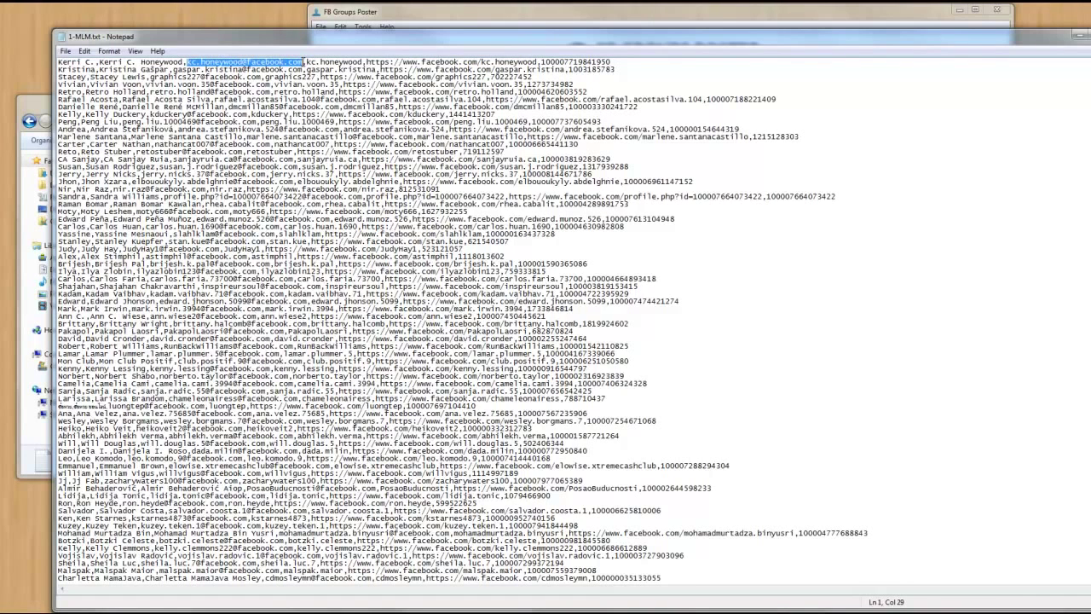
drag(307, 63, 363, 63)
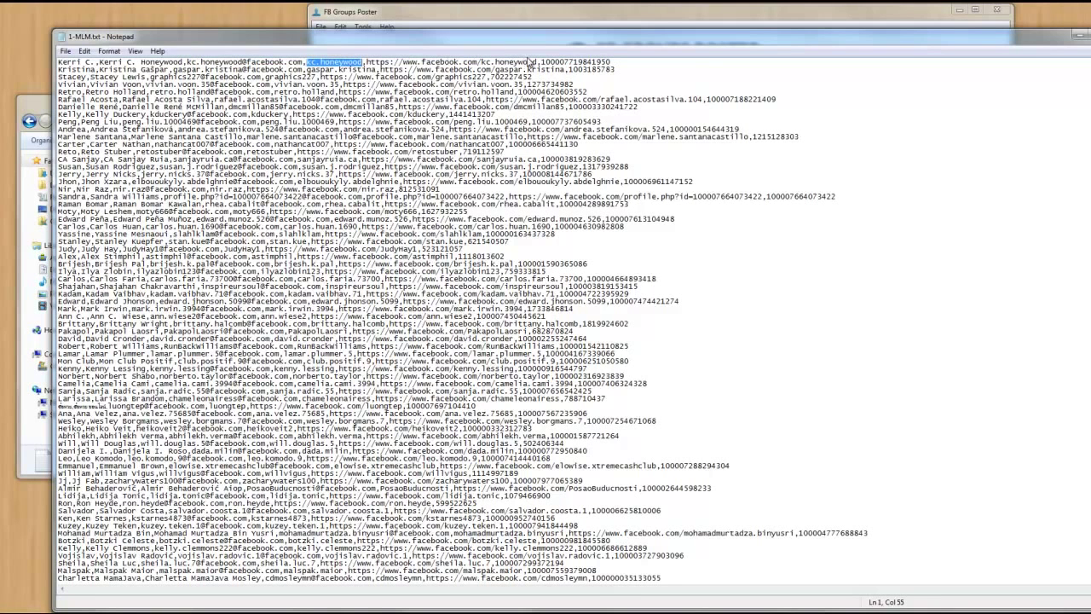
drag(538, 62, 372, 62)
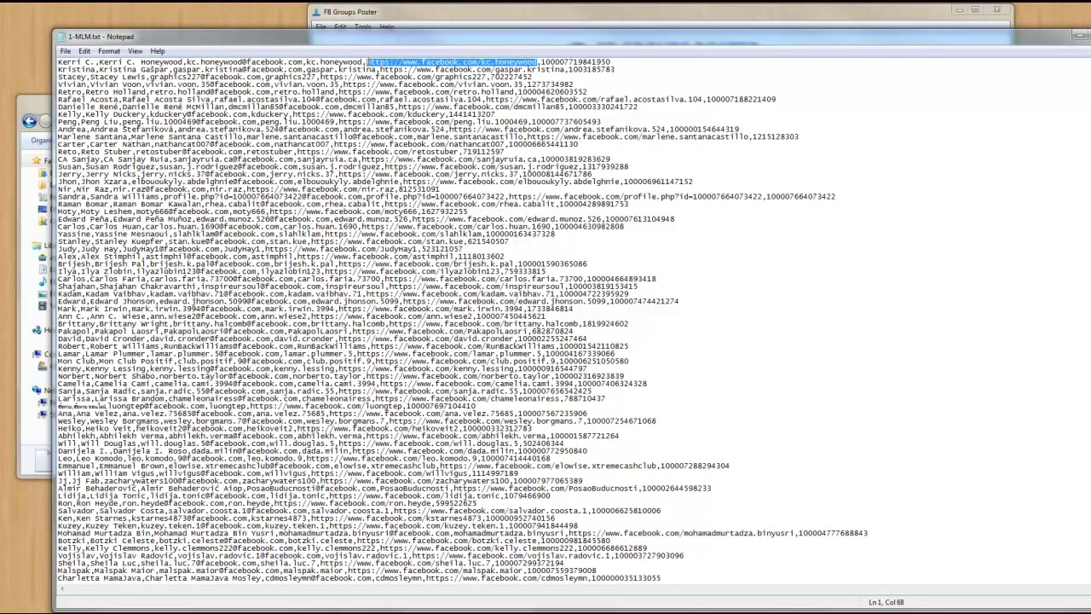
drag(613, 62, 546, 62)
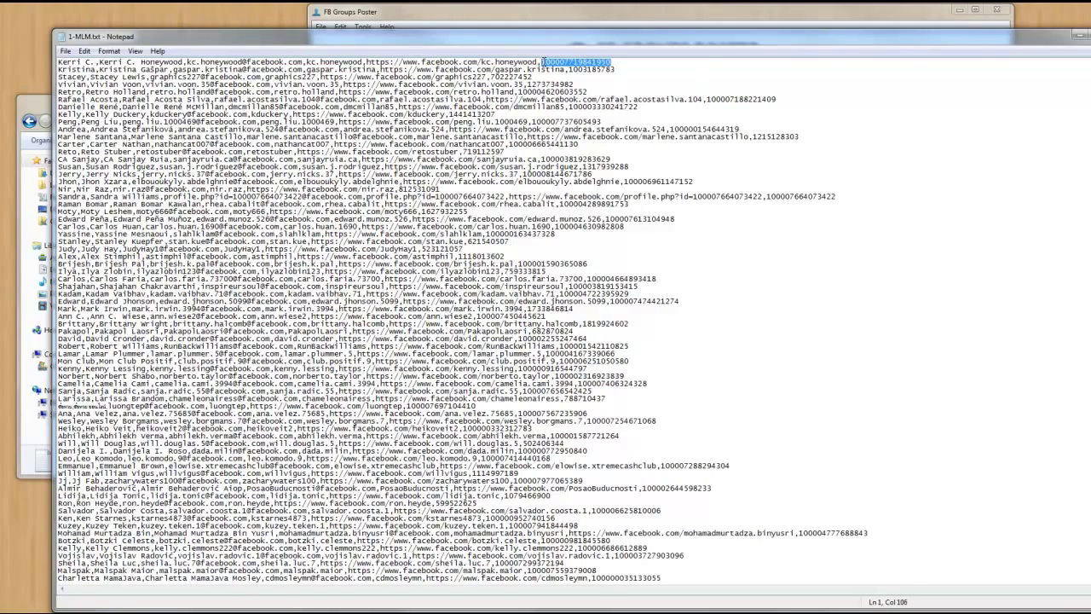
Step: Highlight the first member's user ID again, shift the window aside, and close 1-MLM.txt
drag(911, 41, 893, 57)
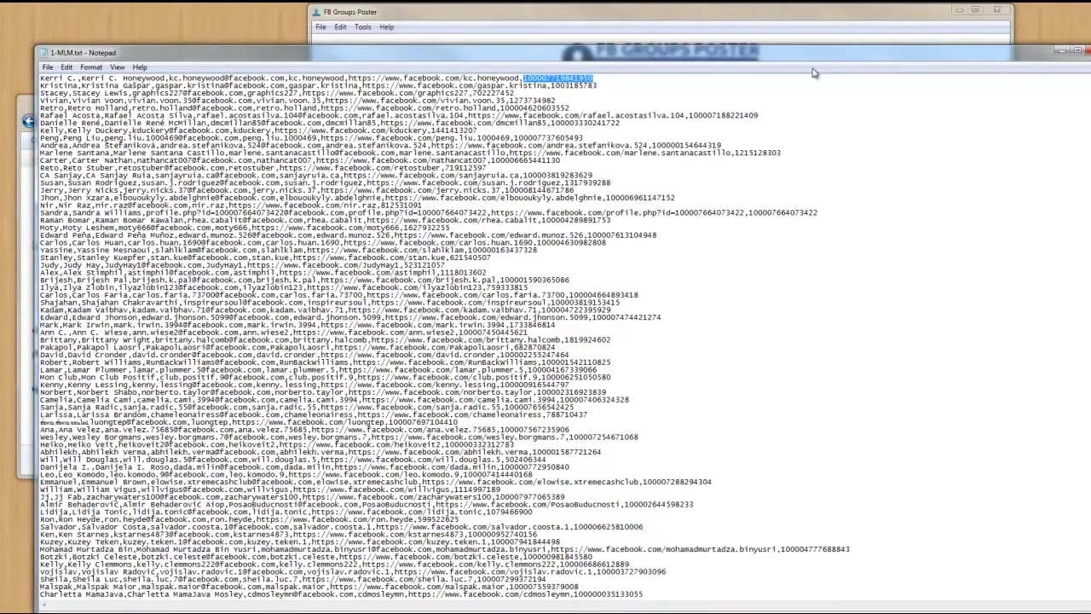
click(602, 79)
drag(602, 78, 538, 78)
drag(558, 60, 319, 86)
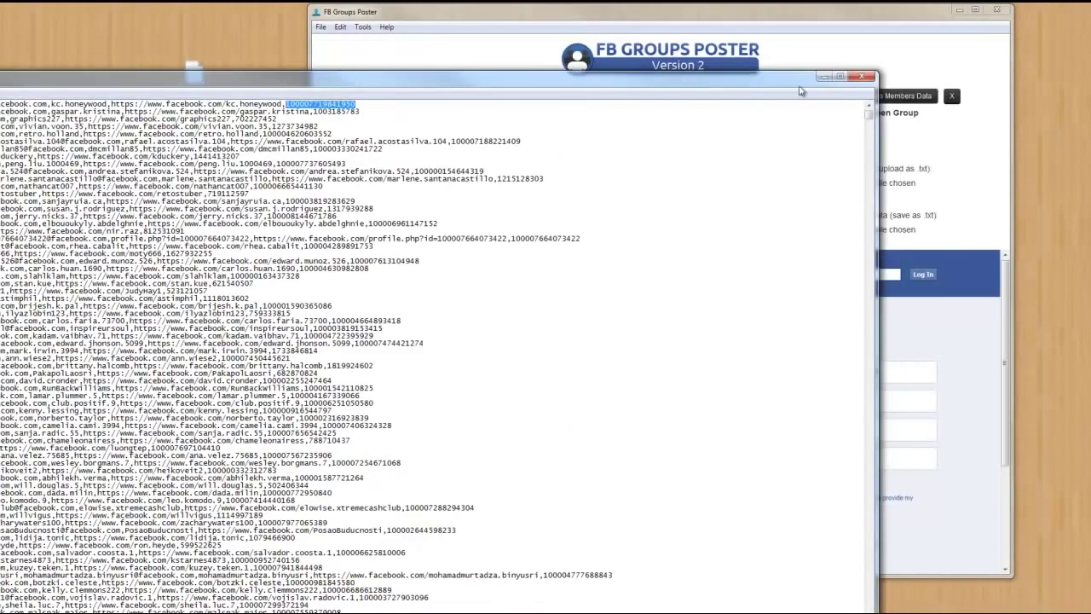
click(864, 78)
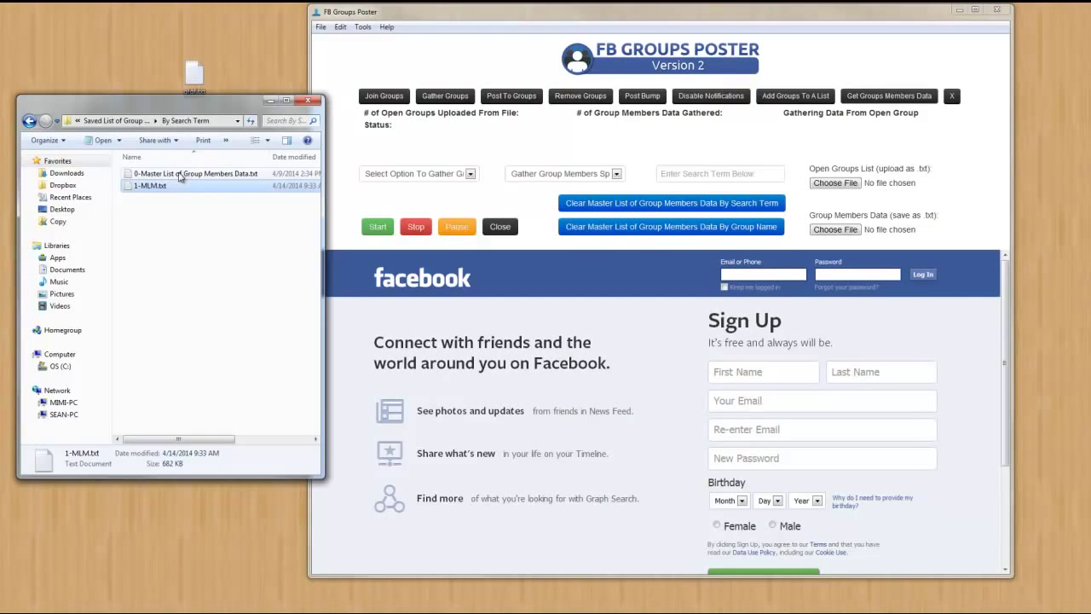
Step: Move the By Search Term folder window clear of the desktop area and copy 1-MLM.txt onto the desktop
drag(187, 108, 203, 179)
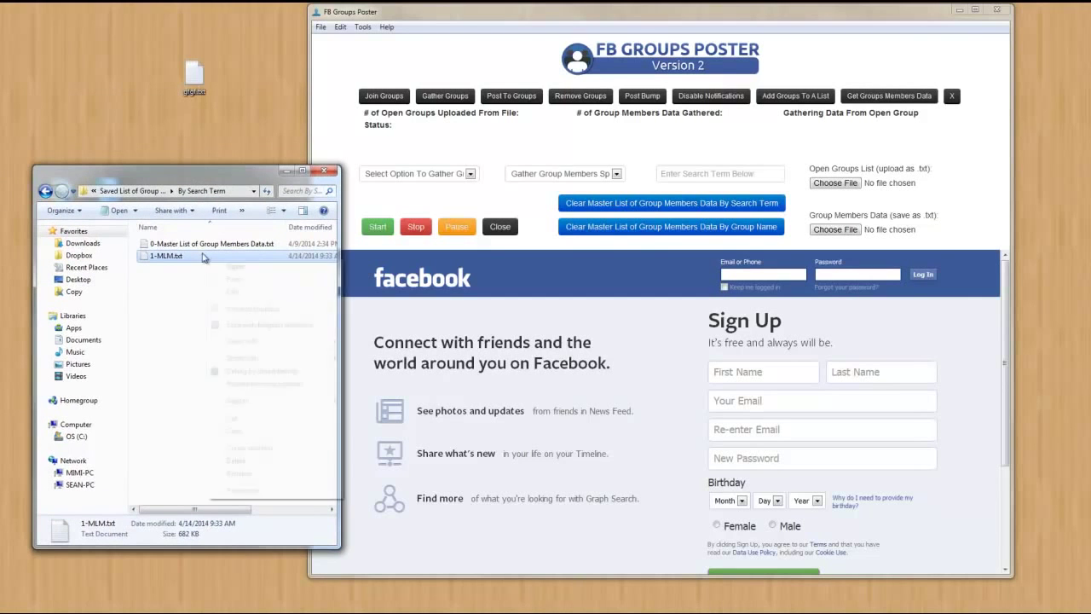
right_click(207, 260)
click(256, 432)
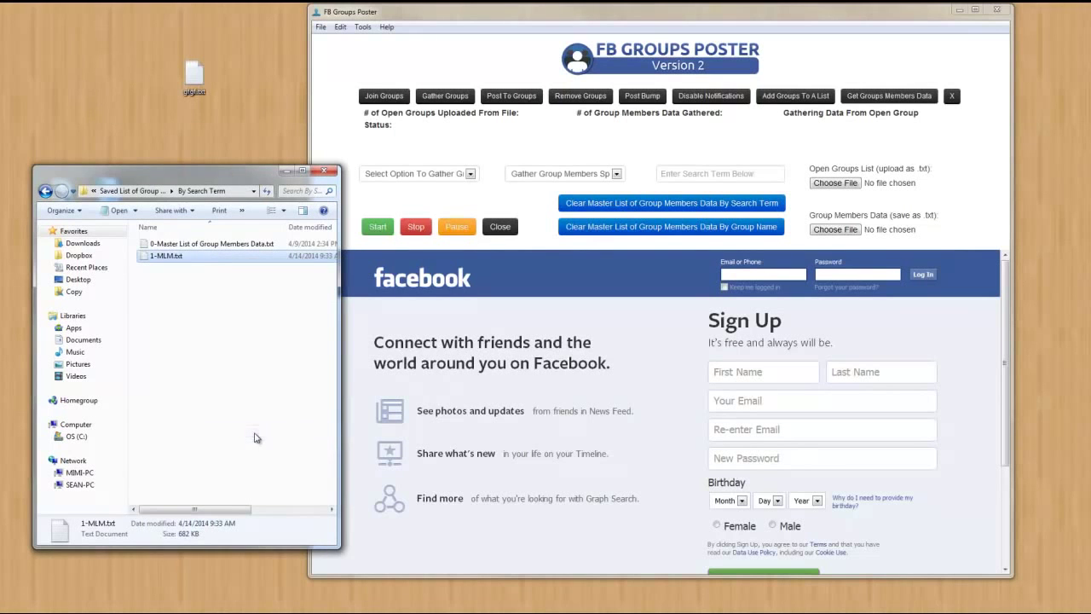
click(122, 110)
right_click(122, 110)
click(165, 158)
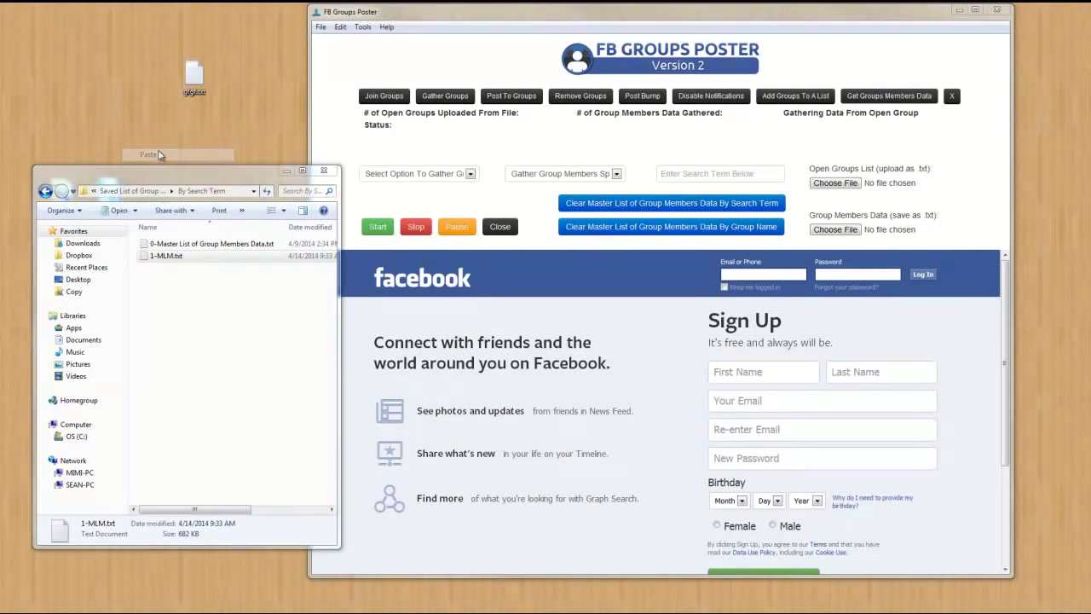
Step: Move the By Search Term folder window down and open the new Excel worksheet from the desktop, placing its window in full view
drag(139, 178, 149, 286)
click(109, 196)
double_click(110, 196)
drag(72, 69, 817, 49)
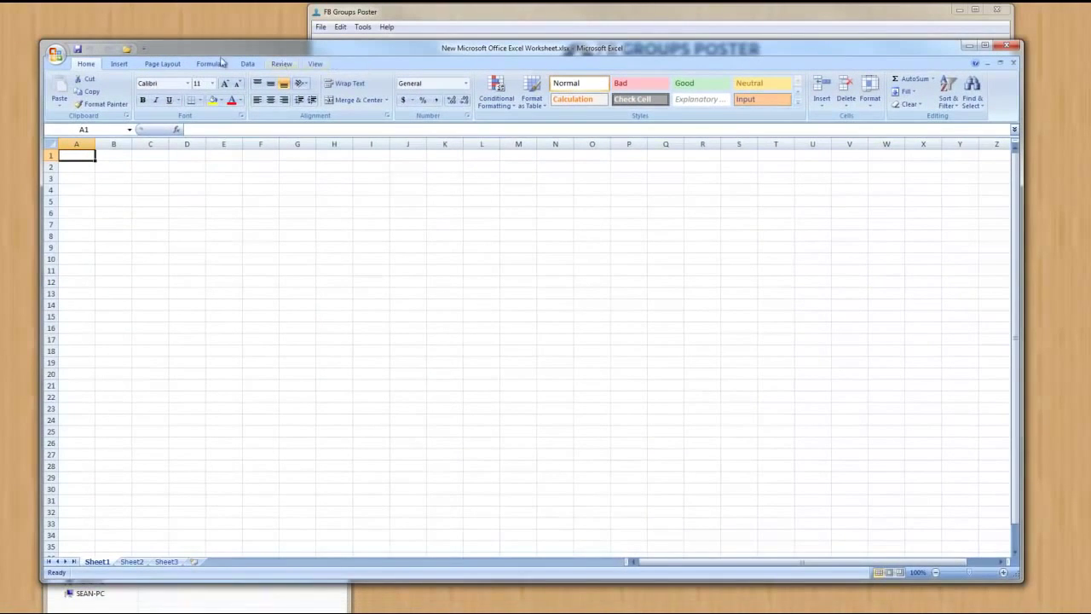
Step: Open the desktop copy of 1-MLM.txt in Excel, with the file type filter set to All Files
click(56, 54)
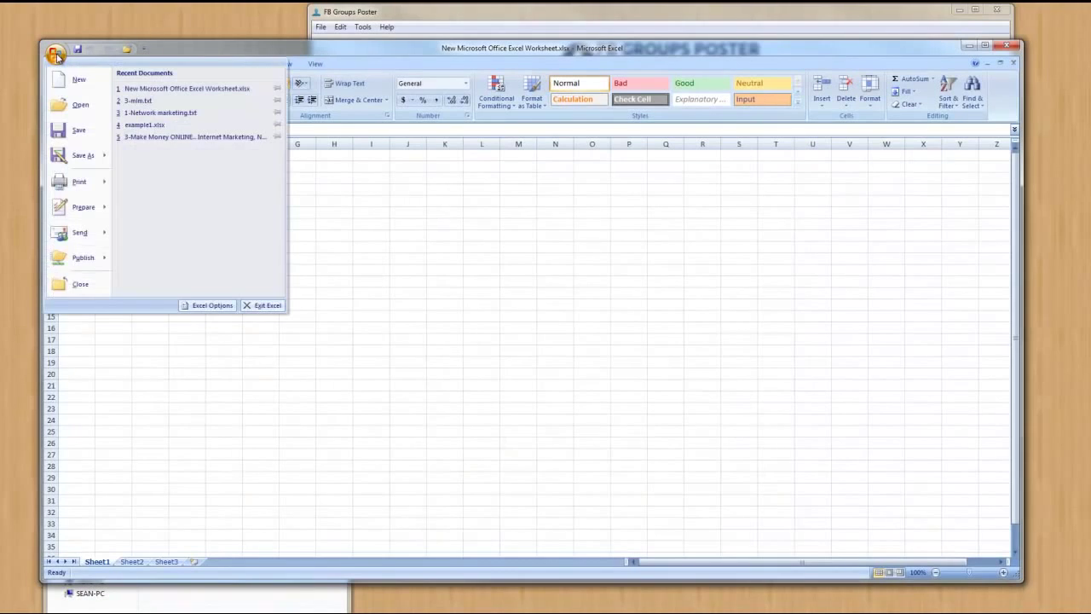
click(73, 105)
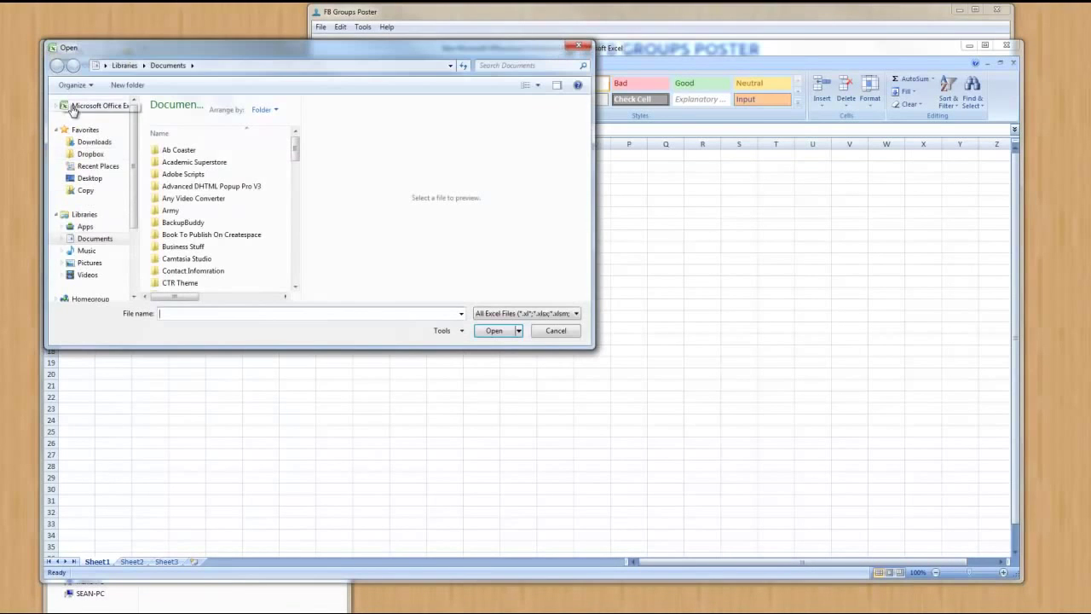
click(89, 179)
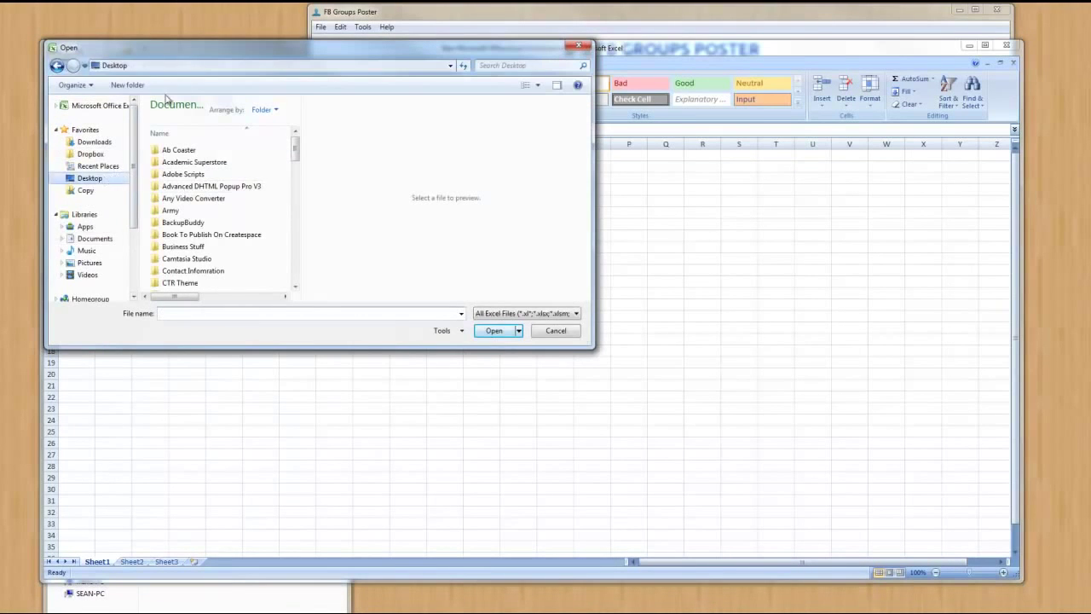
drag(460, 47, 0, 19)
key(Escape)
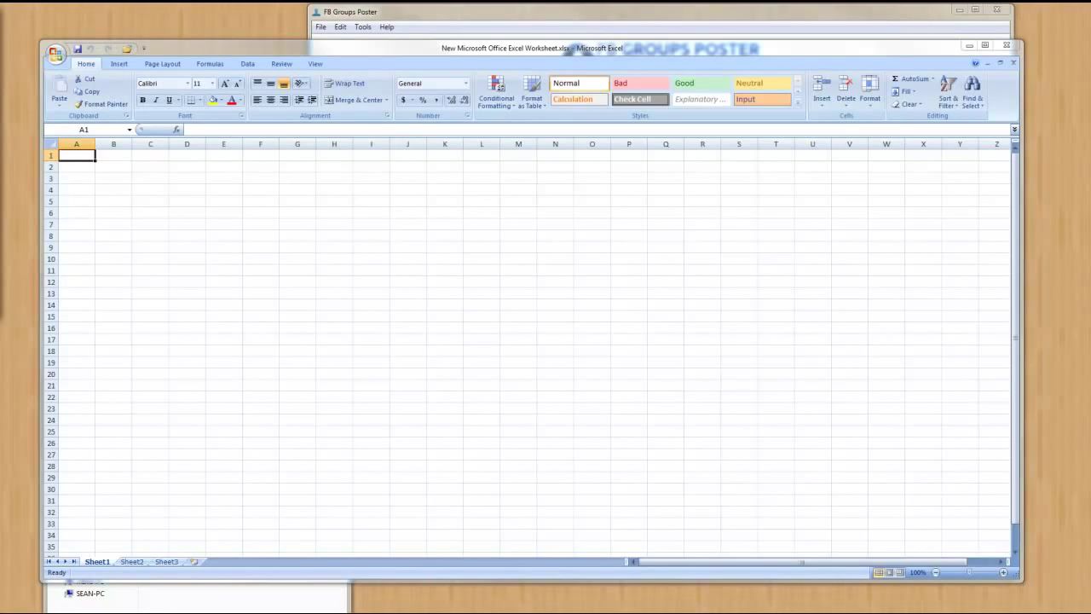
key(ctrl+o)
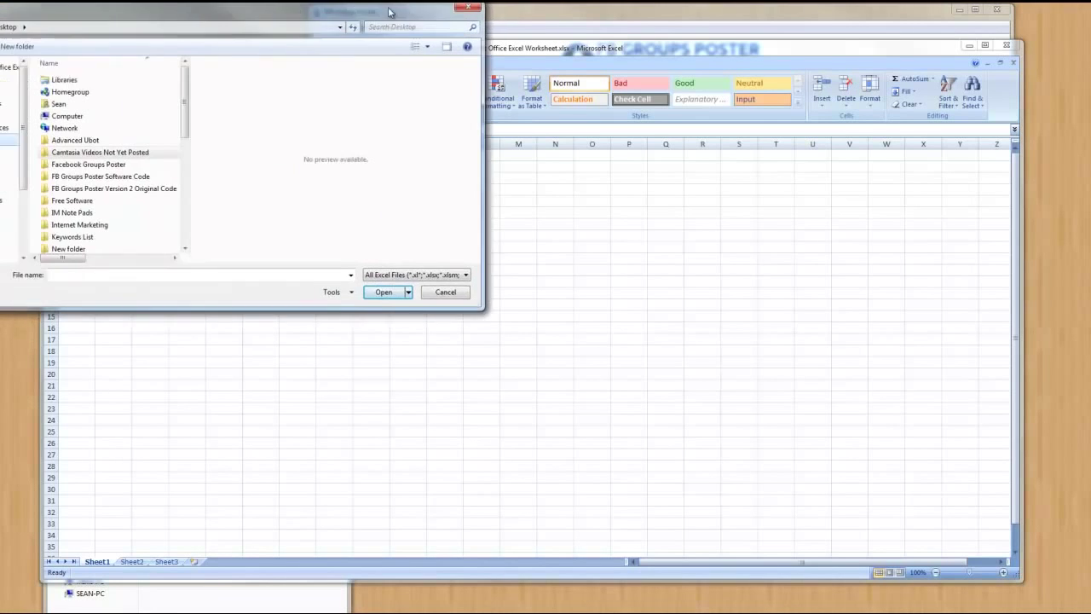
click(522, 281)
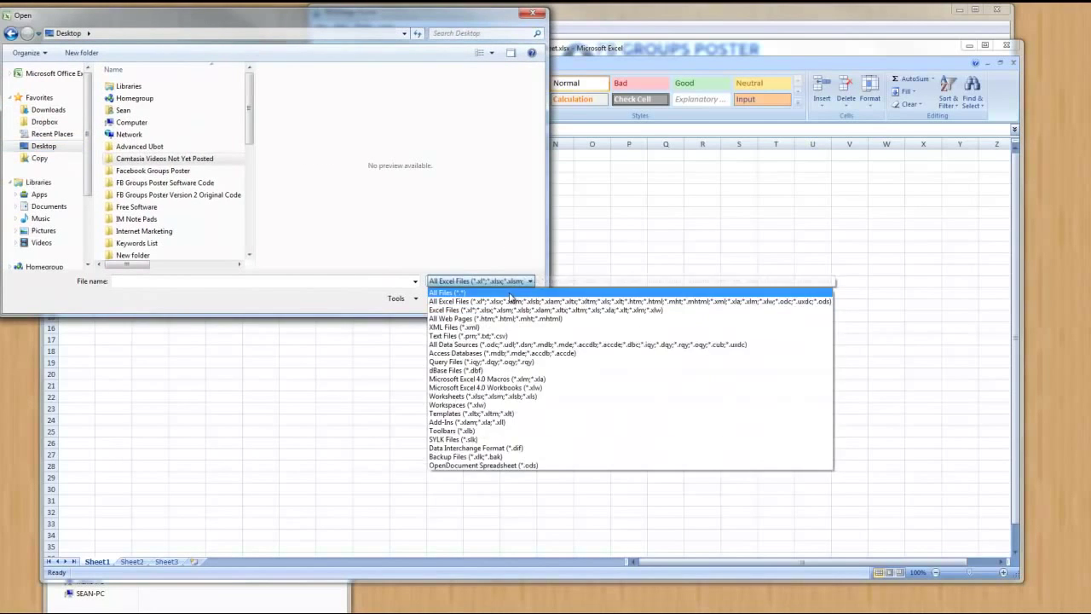
click(490, 290)
drag(409, 15, 73, 0)
key(Escape)
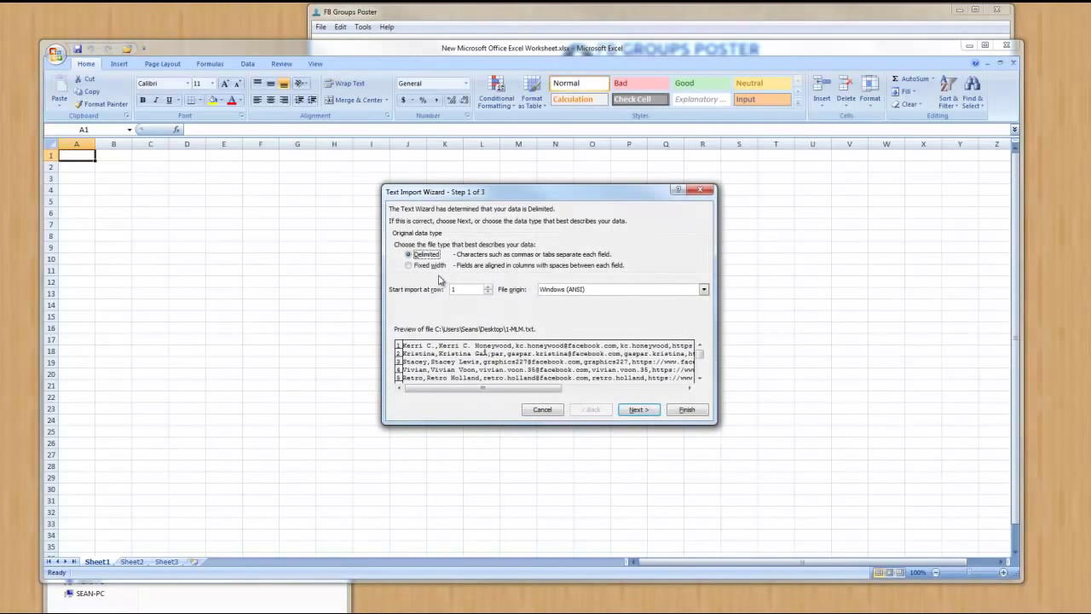
Step: Keep the import as Delimited and add Comma to the Tab delimiter, continuing to the column data formats
click(639, 409)
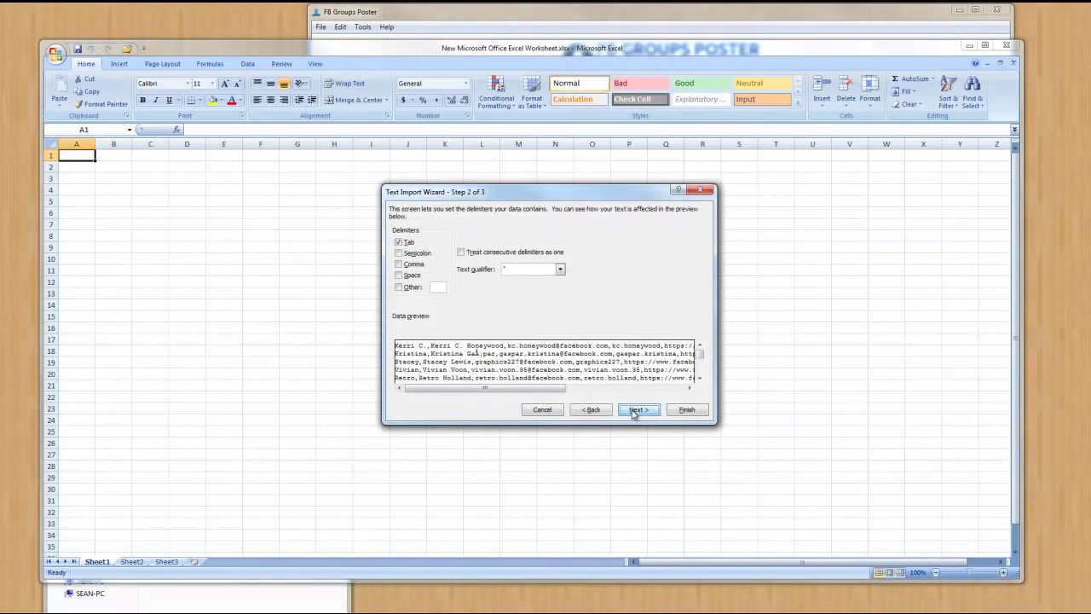
click(401, 264)
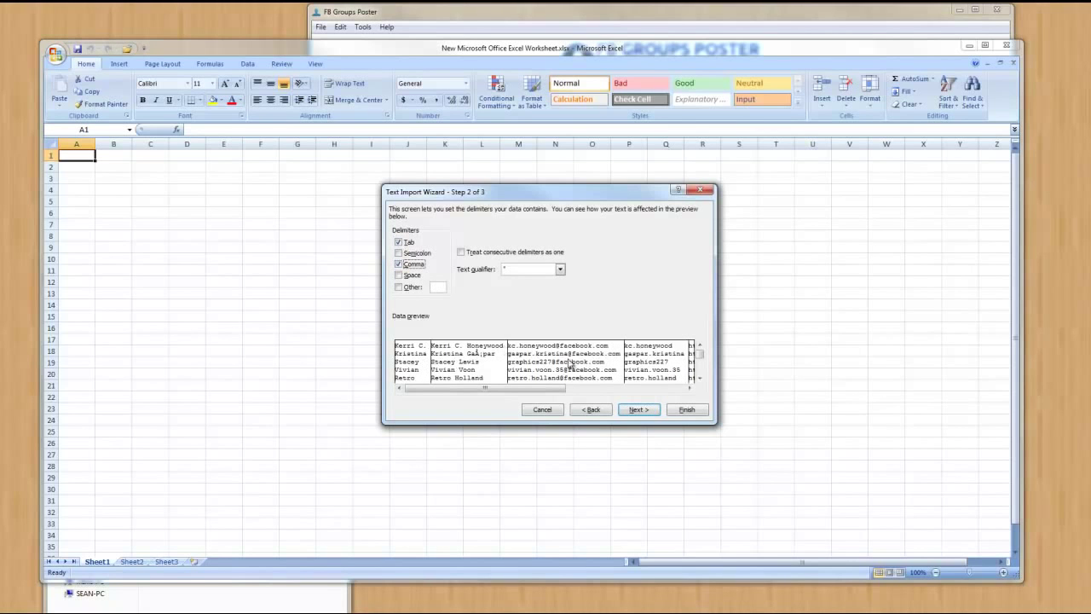
click(631, 411)
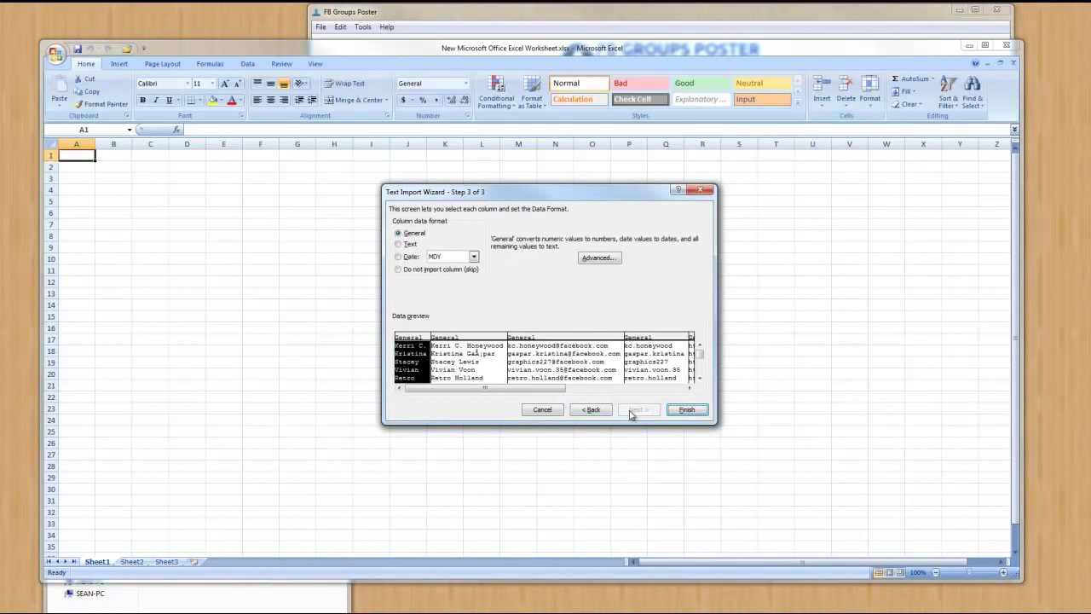
Step: Set the data format of the first name, full name, e-mail and username columns to Text
click(399, 244)
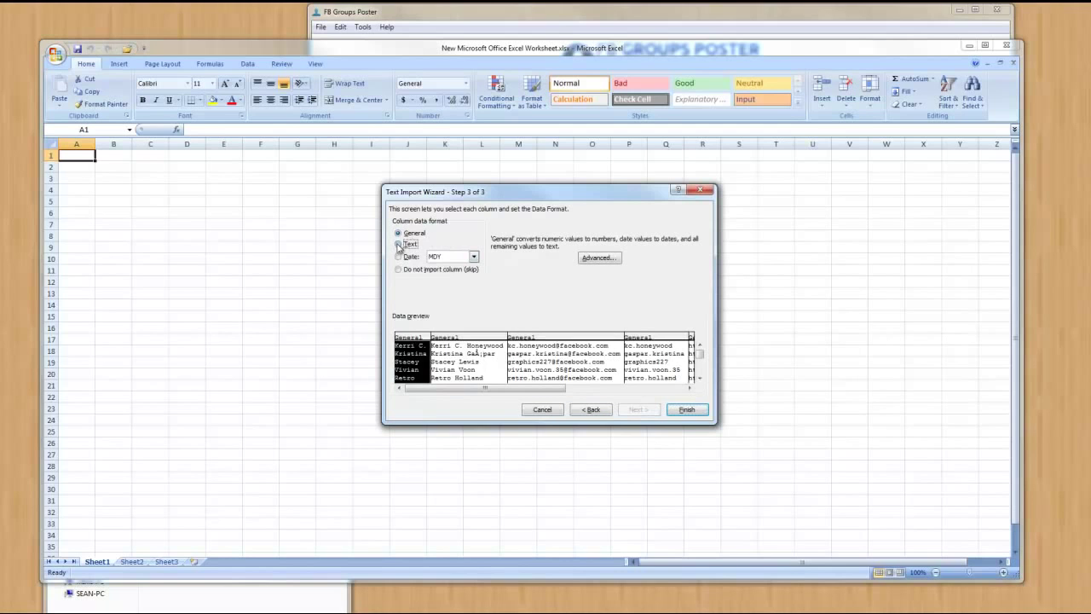
click(450, 344)
click(398, 244)
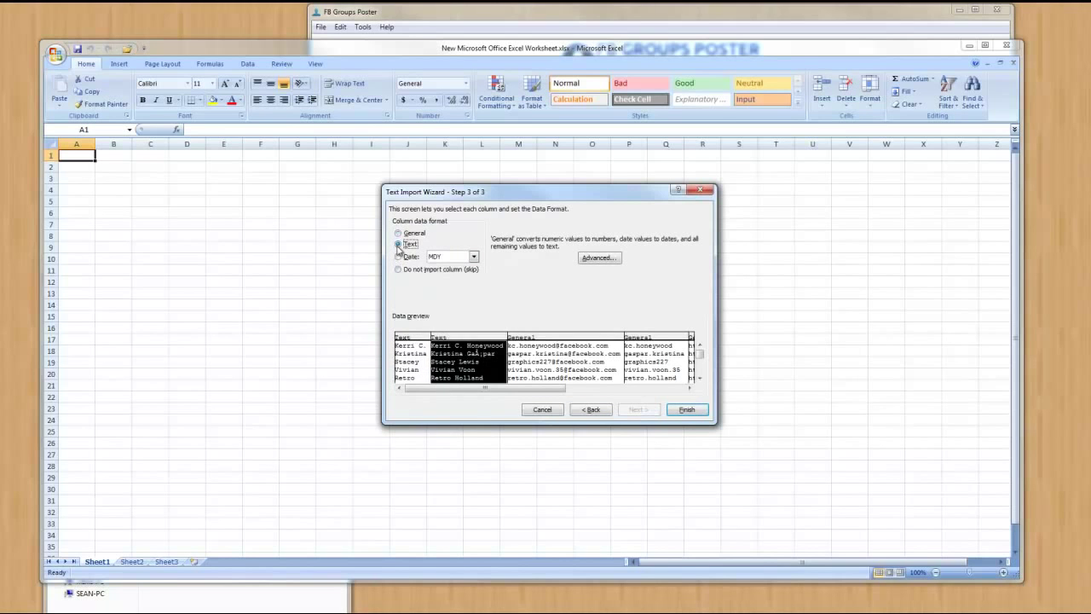
click(530, 351)
click(398, 244)
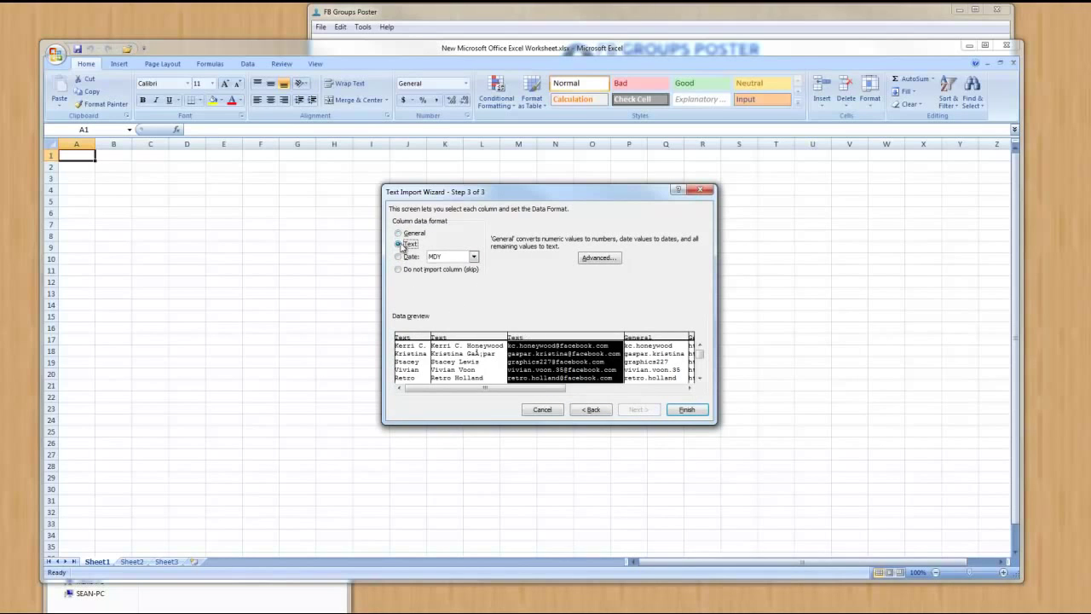
click(650, 344)
click(398, 244)
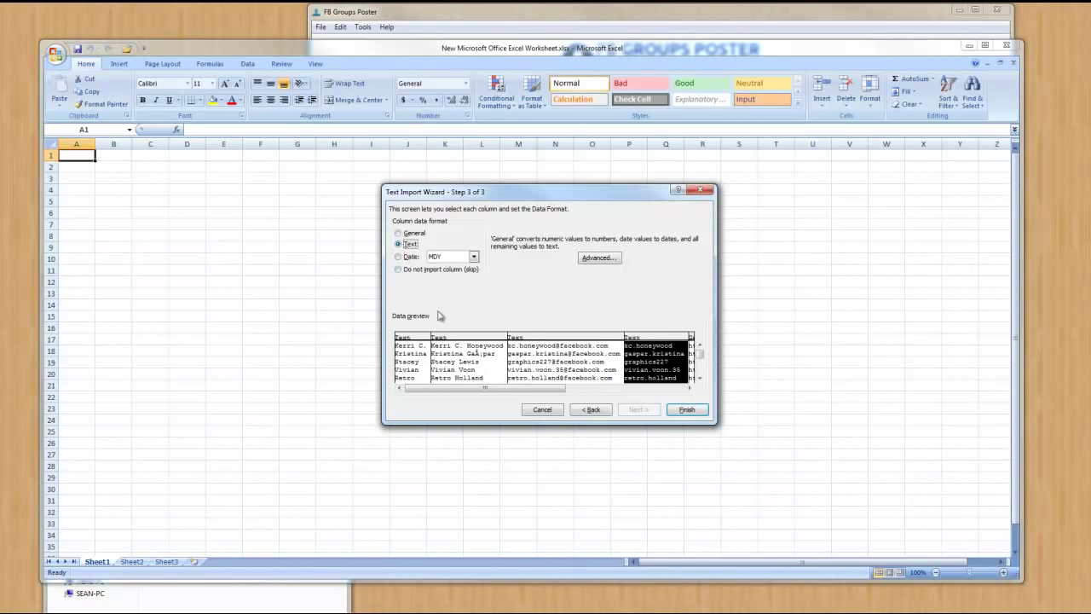
Step: Set the profile URL and user ID columns to Text as well and finish the import
drag(479, 389, 621, 406)
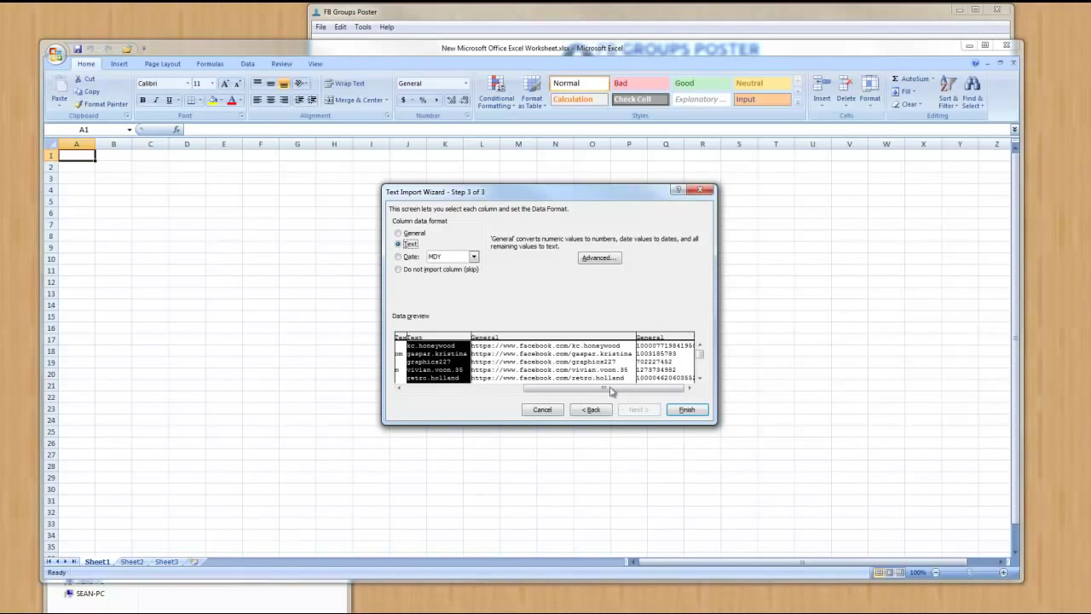
click(541, 349)
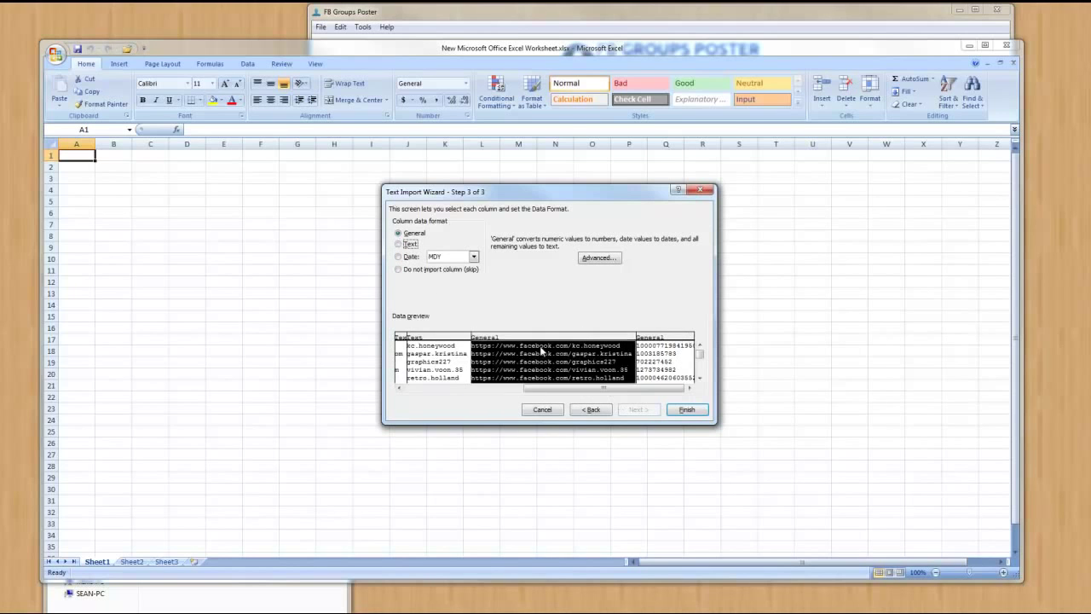
click(398, 244)
click(658, 345)
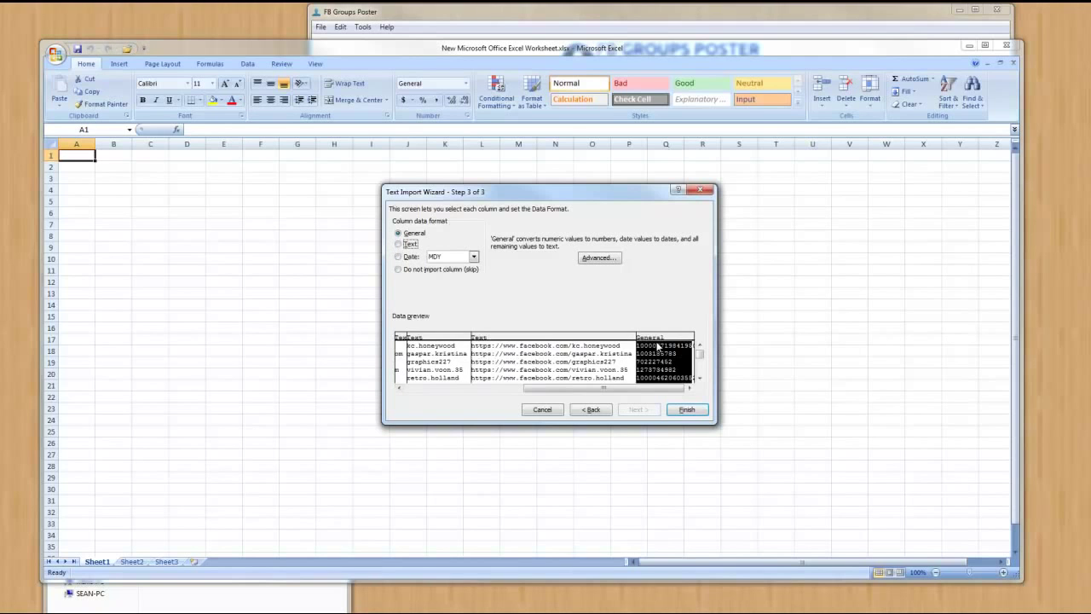
click(399, 244)
click(687, 410)
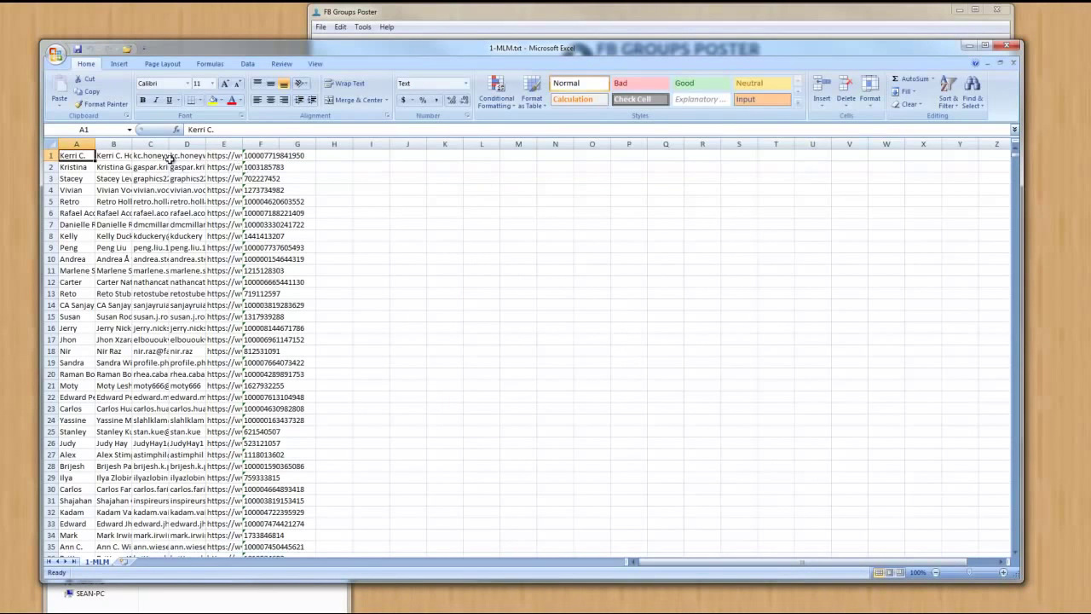
Step: Widen columns A through F to fit the member data and turn on filtering for all six columns
drag(96, 145, 868, 137)
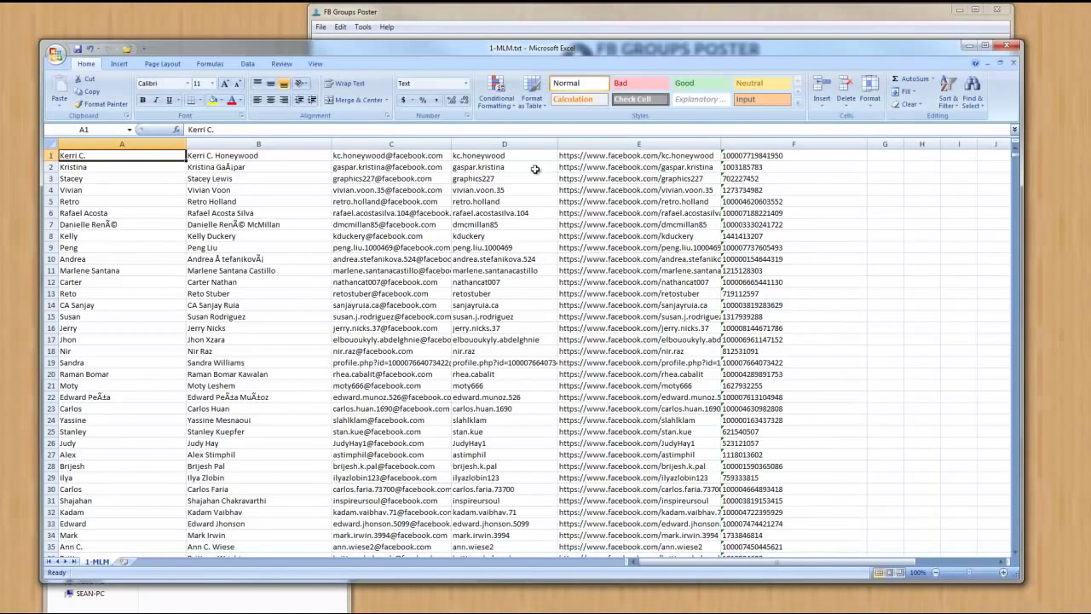
drag(142, 145, 771, 156)
click(248, 64)
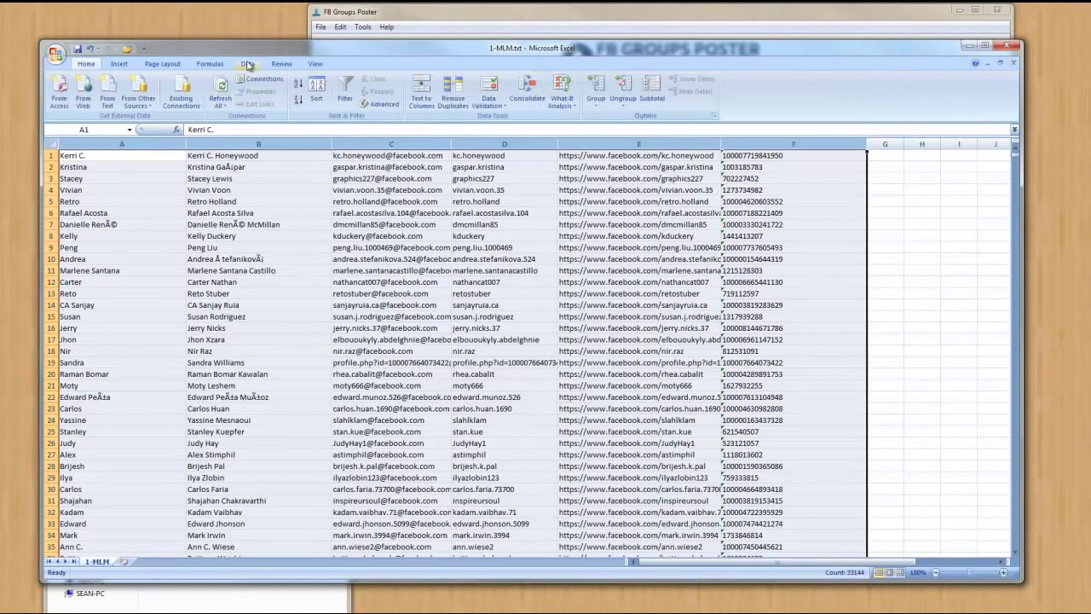
click(341, 95)
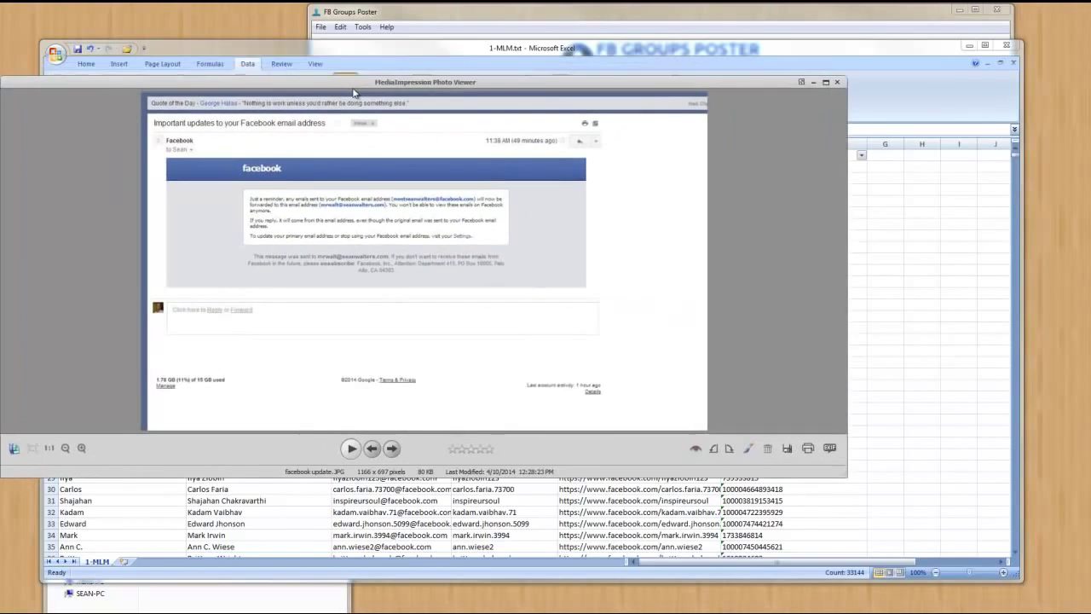
Step: Examine the image of Facebook's e-mail address update notice, move it out of view, and select the first member's e-mail cell
drag(364, 83, 400, 76)
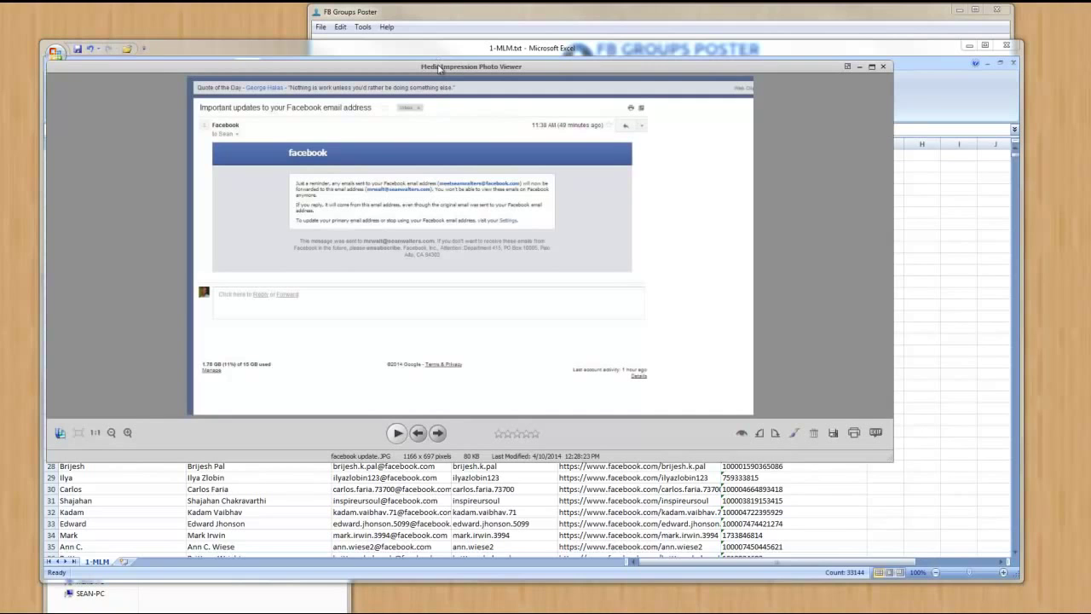
drag(439, 68, 0, 77)
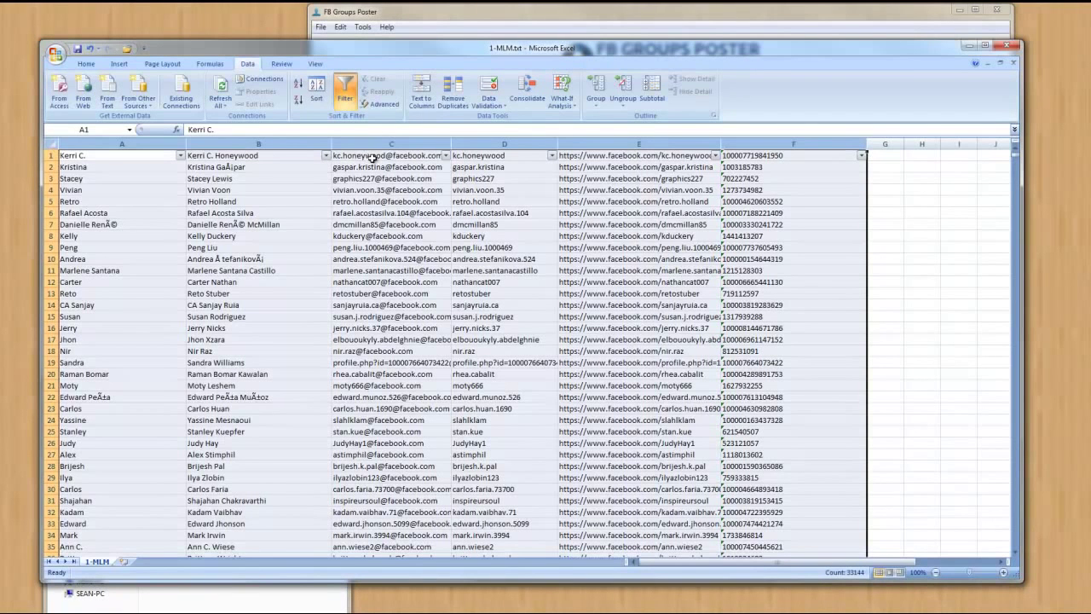
click(371, 157)
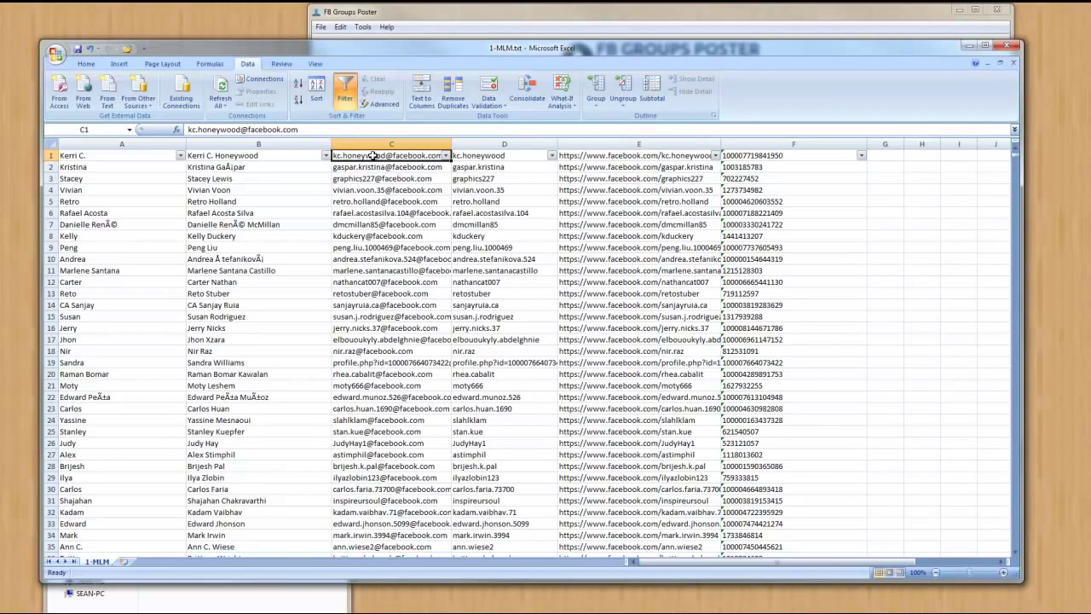
mouse_move(373, 156)
mouse_down()
mouse_move(400, 583)
mouse_move(415, 487)
mouse_move(383, 134)
mouse_move(375, 136)
mouse_up()
Step: Select the user IDs in cells F1 to F20 and look through the user ID column further down the list
click(764, 159)
drag(764, 158, 797, 374)
scroll(796, 362, down, 15)
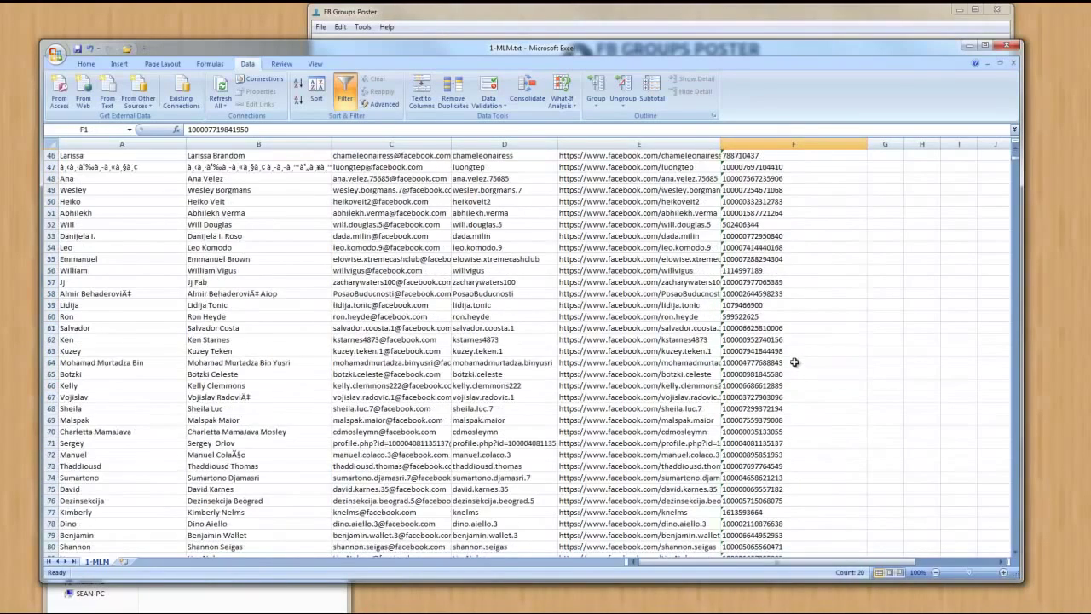
scroll(795, 362, down, 20)
scroll(792, 353, up, 20)
scroll(785, 348, up, 9)
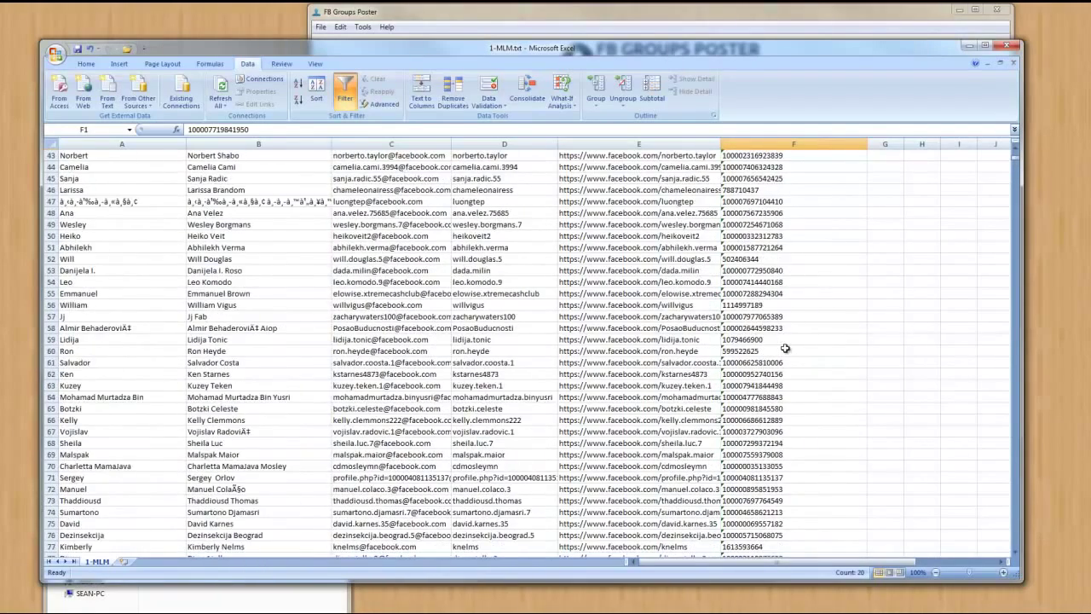
scroll(785, 348, up, 11)
scroll(780, 342, down, 6)
scroll(761, 340, down, 15)
scroll(758, 339, up, 20)
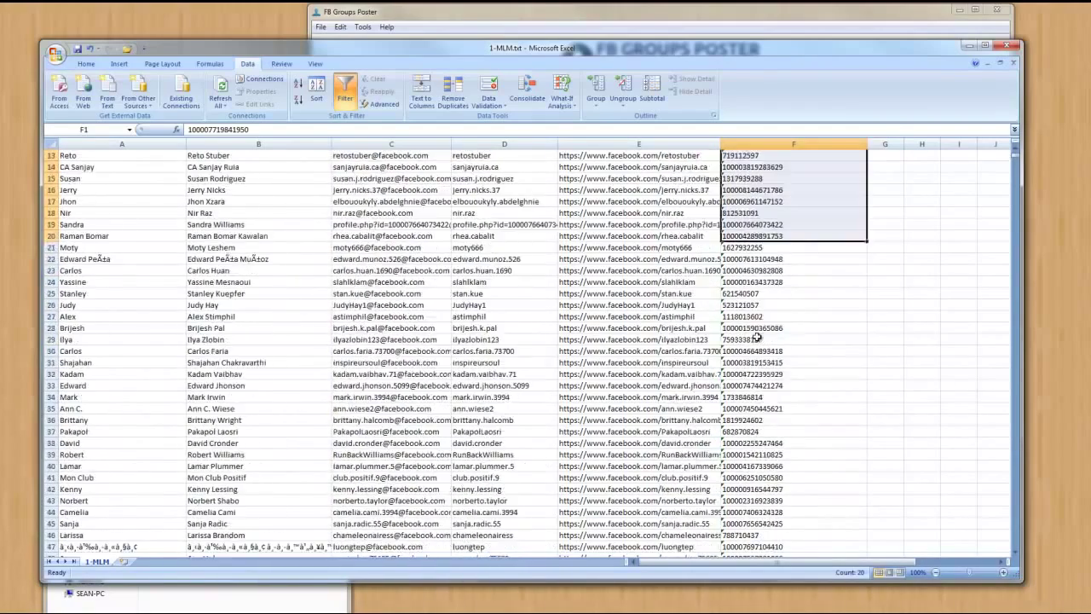
scroll(757, 338, up, 4)
Step: Move the 1-MLM.txt spreadsheet window away so the FB Groups Poster window is uncovered
drag(352, 307, 773, 290)
drag(859, 56, 422, 438)
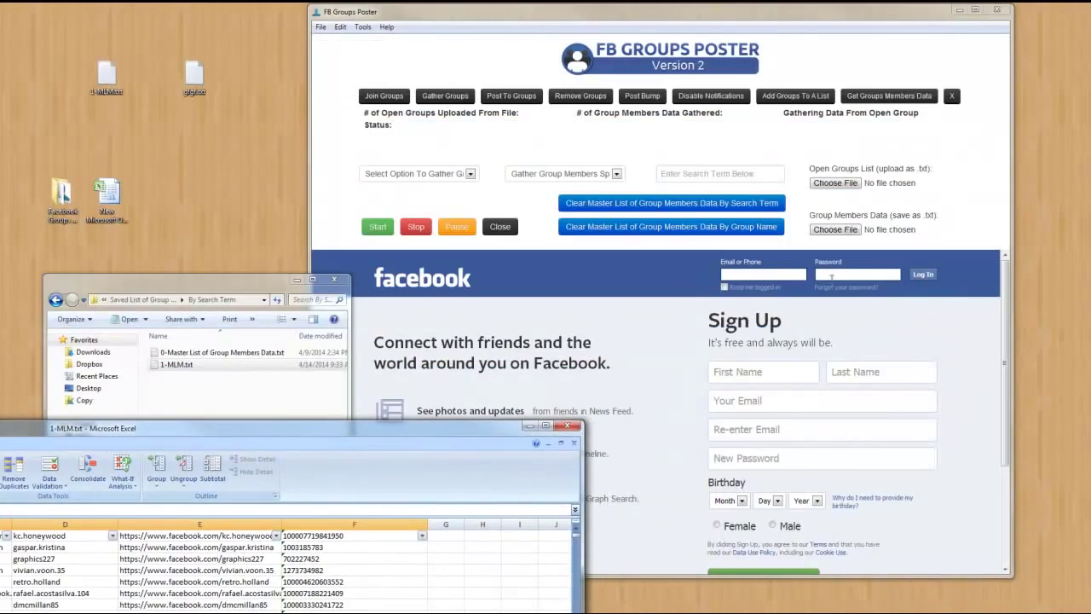